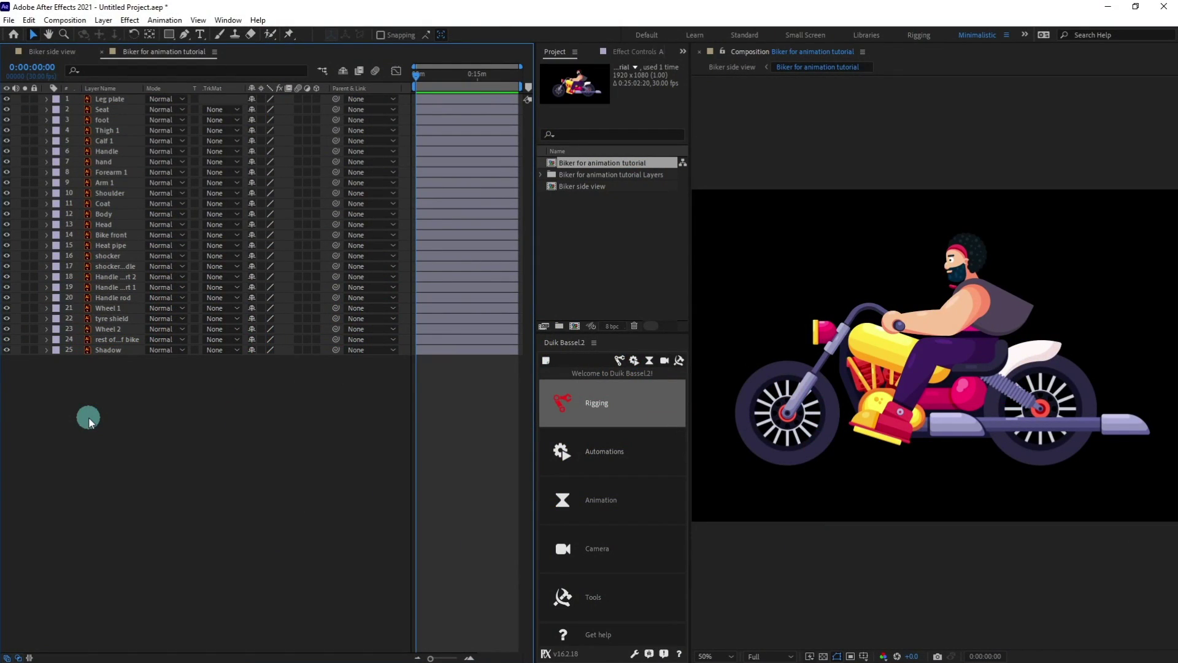
# Solo the hand, Forearm 1, Arm 1 and Shoulder layers so that only the arm shows.
pyautogui.click(109, 182)
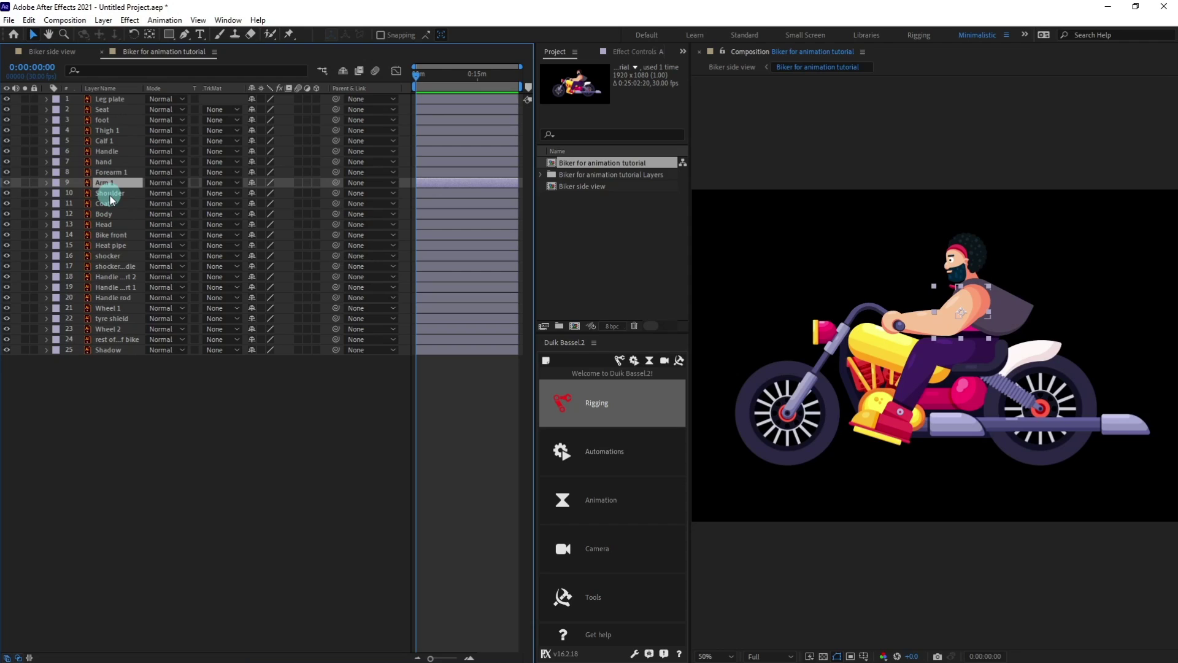
pyautogui.keyDown('ctrl'); pyautogui.click(110, 195); pyautogui.keyUp('ctrl')
pyautogui.keyDown('ctrl'); pyautogui.click(69, 175); pyautogui.keyUp('ctrl')
pyautogui.click(25, 193)
pyautogui.keyDown('ctrl'); pyautogui.click(112, 163); pyautogui.keyUp('ctrl')
pyautogui.click(25, 161)
pyautogui.click(205, 384)
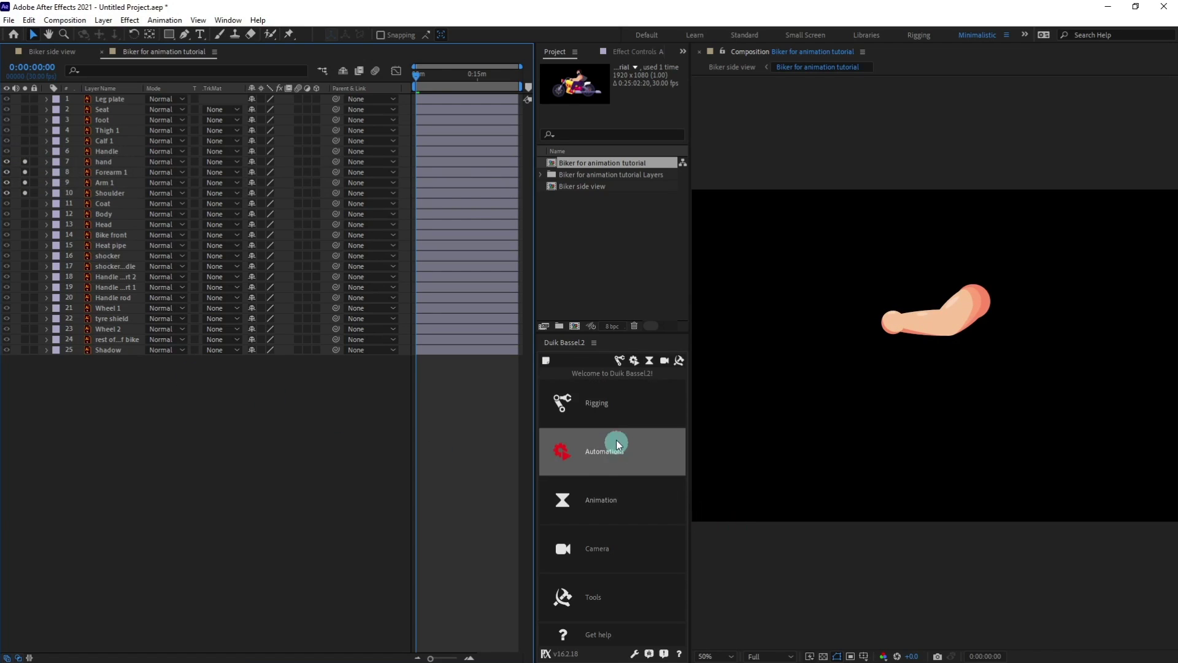
# Set the opacity of the hand, Forearm 1, Arm 1 and Shoulder layers to 50%.
pyautogui.click(111, 192)
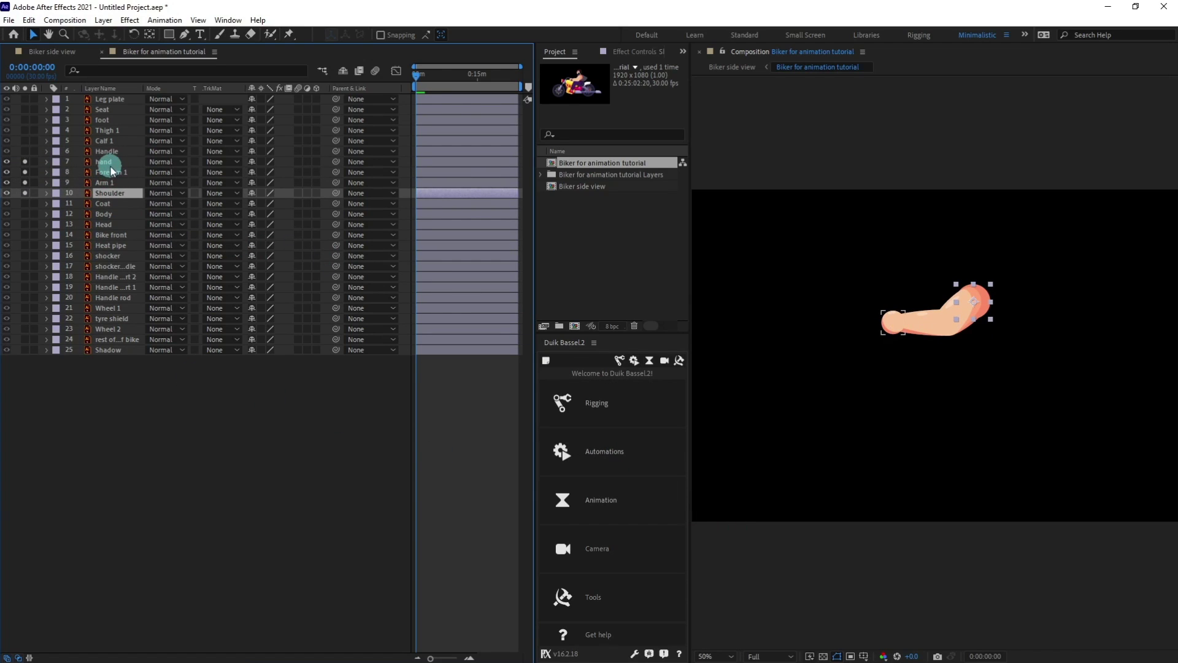
pyautogui.keyDown('shift'); pyautogui.click(110, 163); pyautogui.keyUp('shift')
pyautogui.press('t')
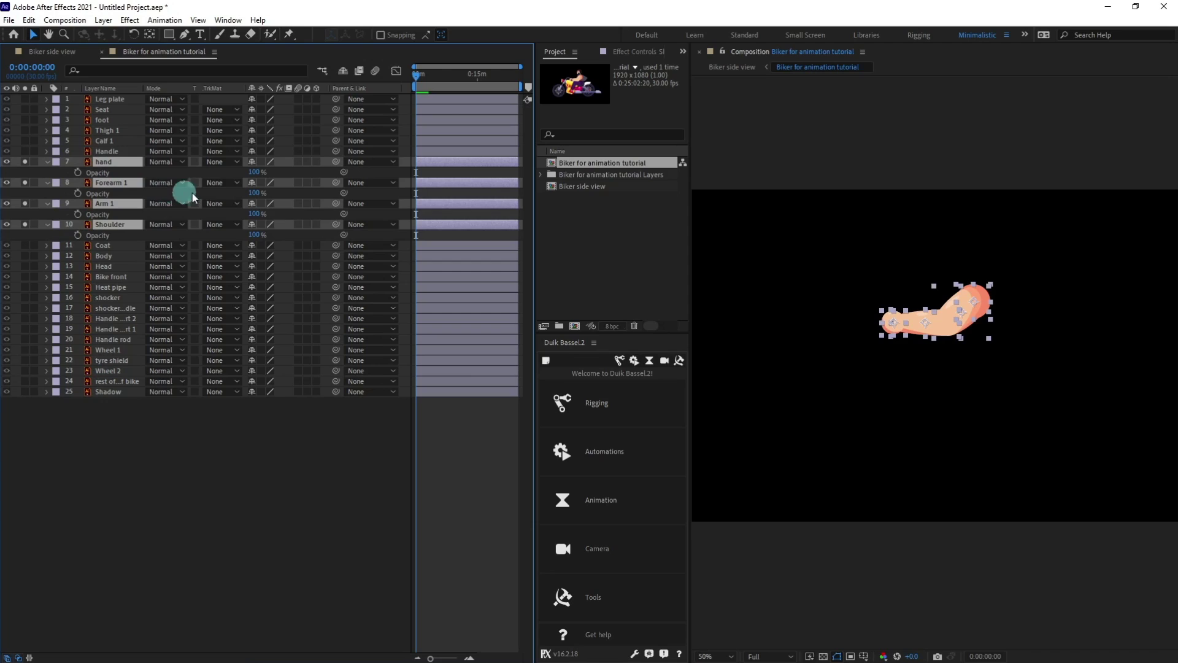
pyautogui.click(251, 171)
pyautogui.press('Return')
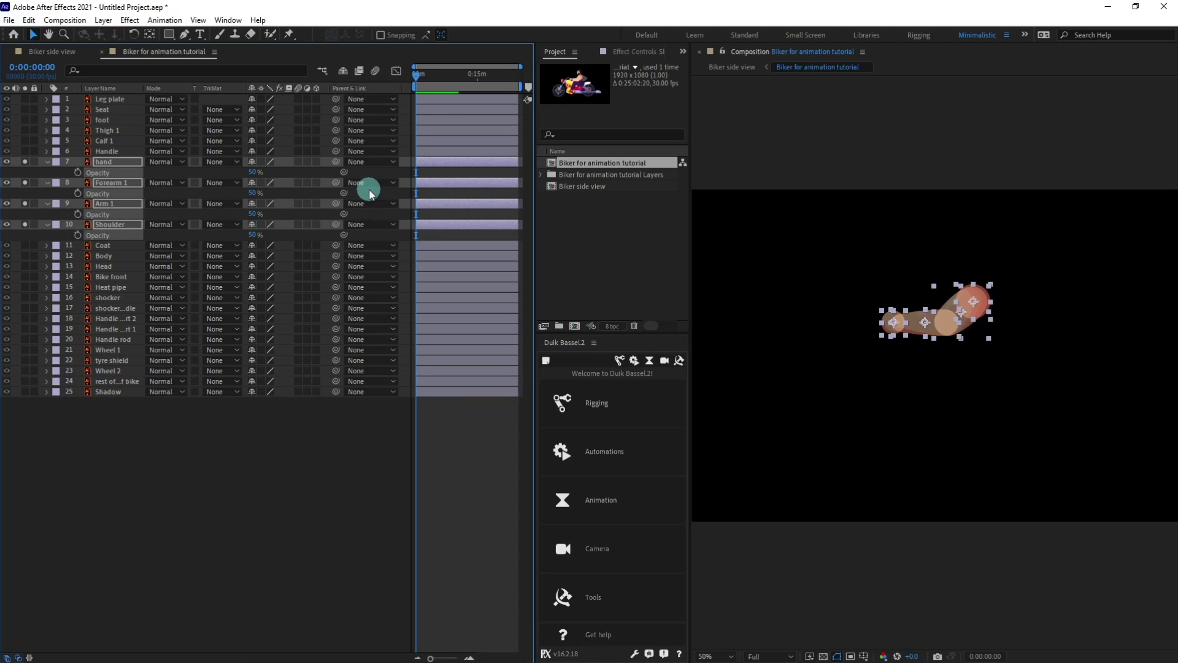
# Create a Duik Arm (or front leg) structure and move its four layers directly above the hand layer.
pyautogui.scroll(2, 920, 359)
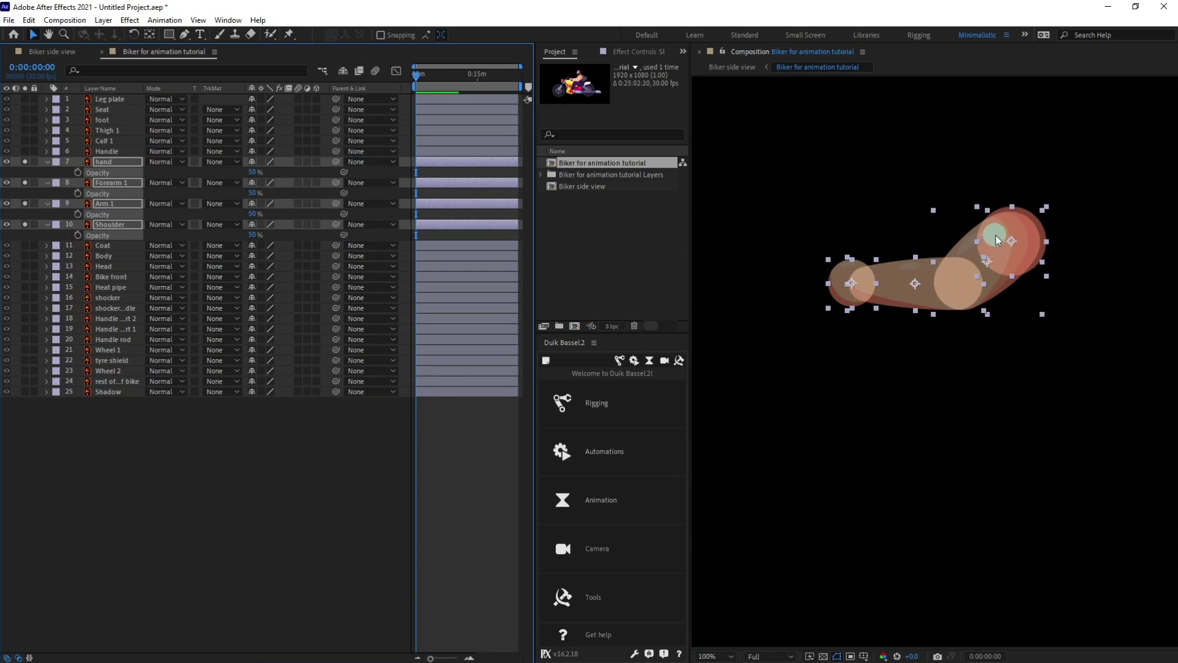
pyautogui.scroll(2, 878, 294)
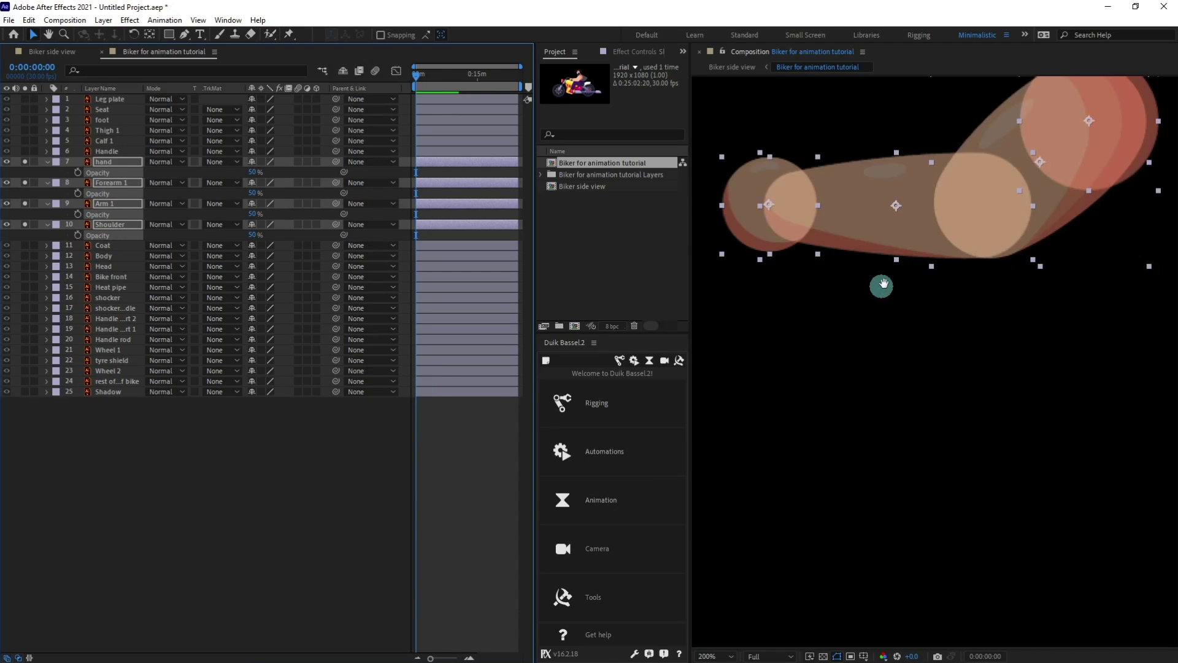
pyautogui.click(472, 448)
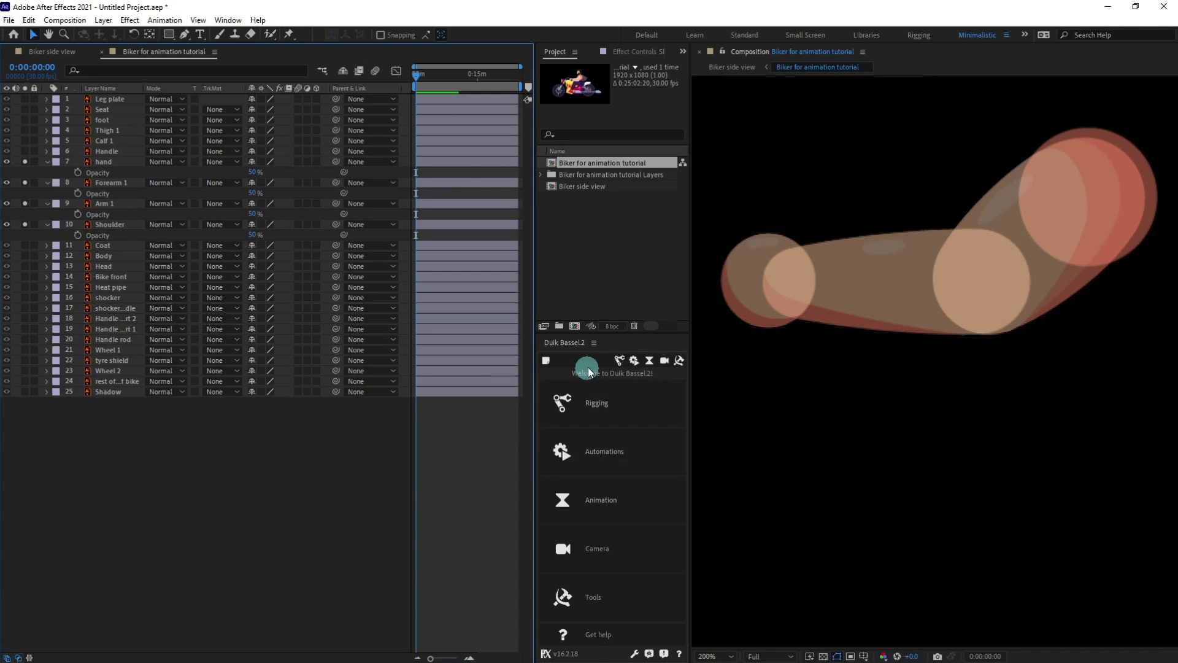
pyautogui.click(622, 358)
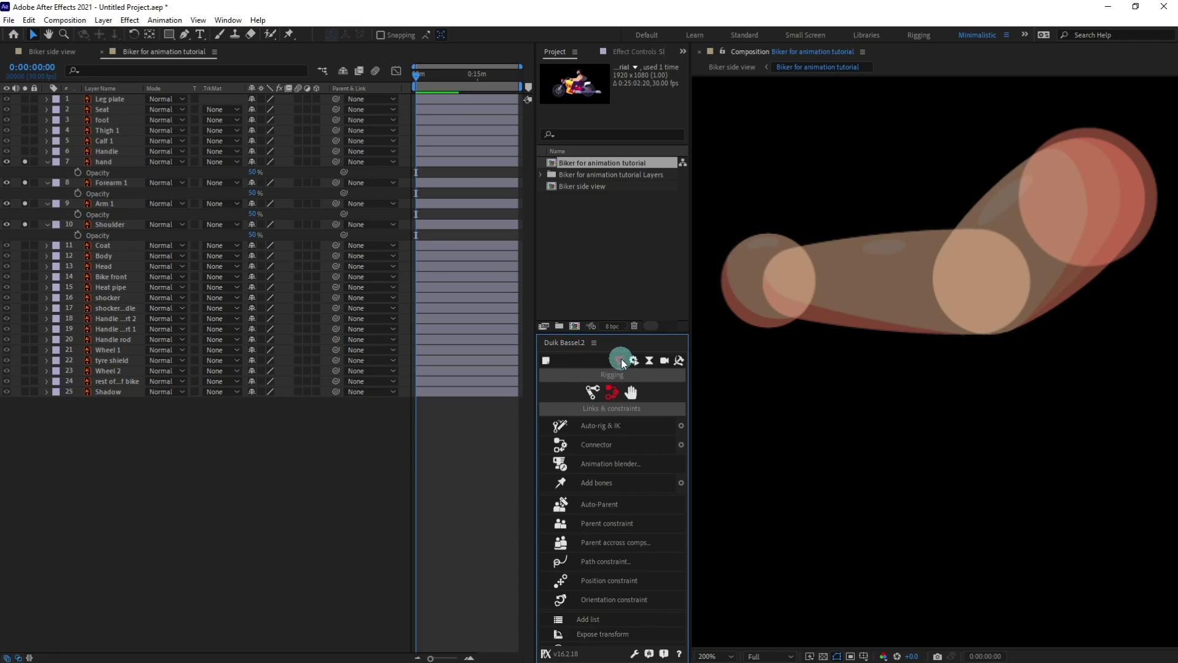
pyautogui.click(591, 389)
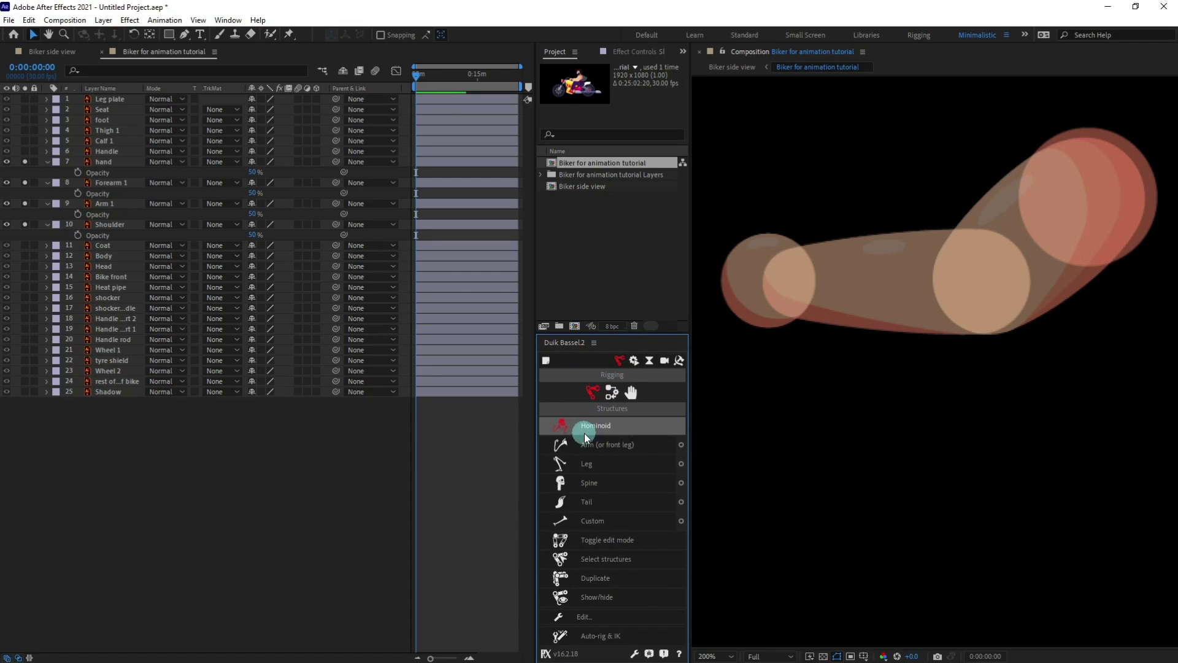
pyautogui.click(588, 443)
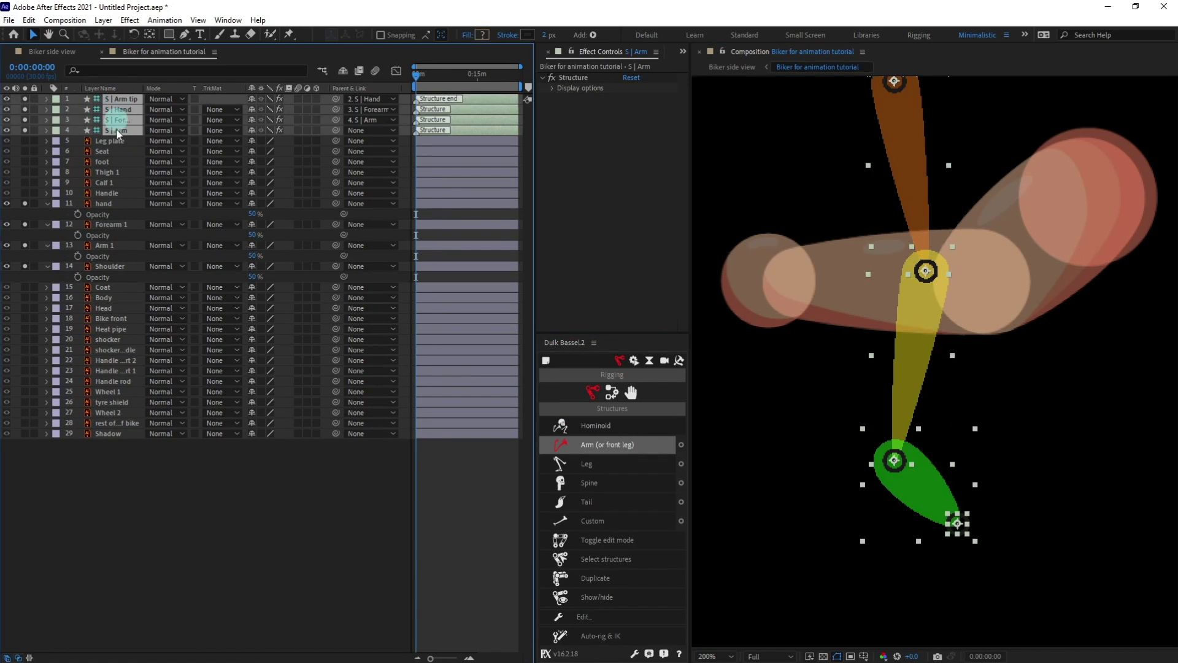
pyautogui.moveTo(118, 136); pyautogui.dragTo(112, 202)
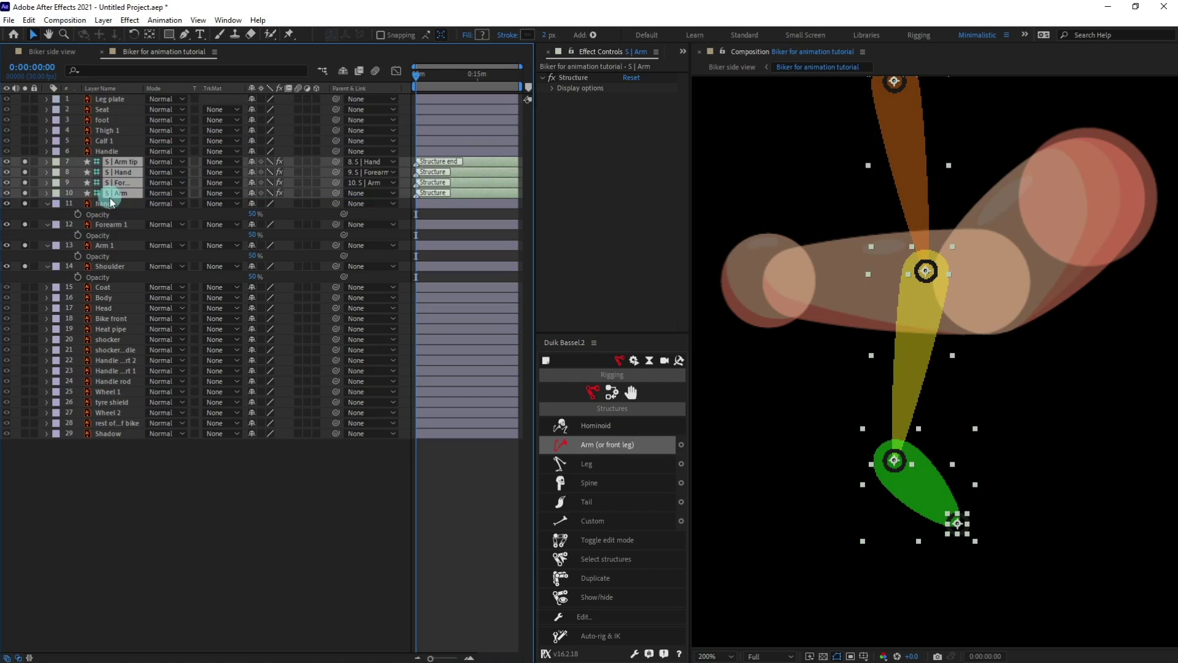
pyautogui.click(337, 584)
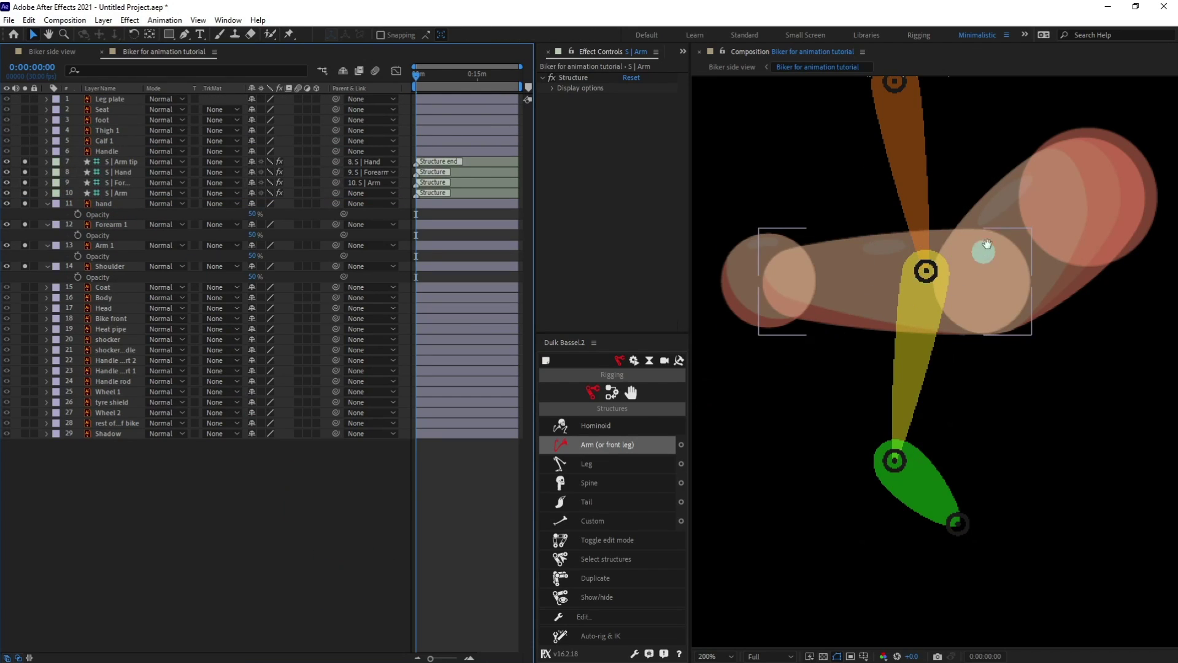
# Position the arm structure's joints on the artwork's shoulder, elbow and wrist, with the arm tip at the end of the hand.
pyautogui.moveTo(990, 178); pyautogui.dragTo(981, 286)
pyautogui.click(904, 211)
pyautogui.moveTo(905, 211); pyautogui.dragTo(1086, 309)
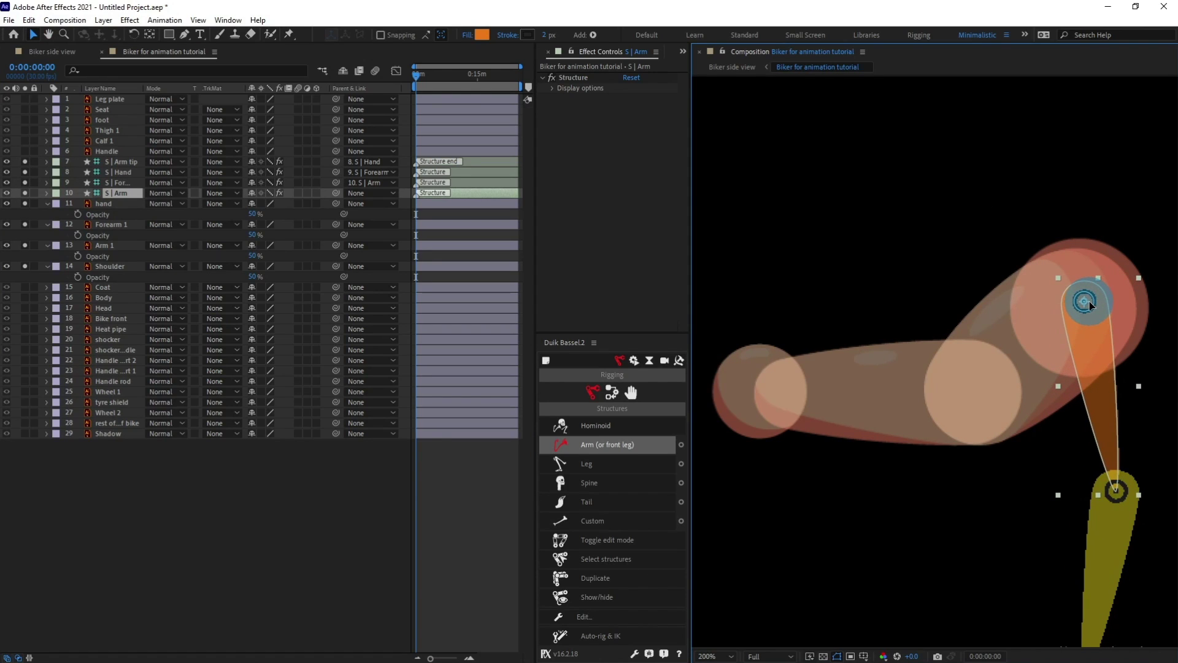
pyautogui.moveTo(1106, 500); pyautogui.dragTo(923, 253)
pyautogui.press('space')
pyautogui.moveTo(894, 227); pyautogui.dragTo(970, 261)
pyautogui.moveTo(968, 475); pyautogui.dragTo(822, 291)
pyautogui.moveTo(885, 354); pyautogui.dragTo(756, 287)
pyautogui.scroll(-1, 944, 287)
pyautogui.press('space')
pyautogui.moveTo(944, 287); pyautogui.dragTo(930, 300)
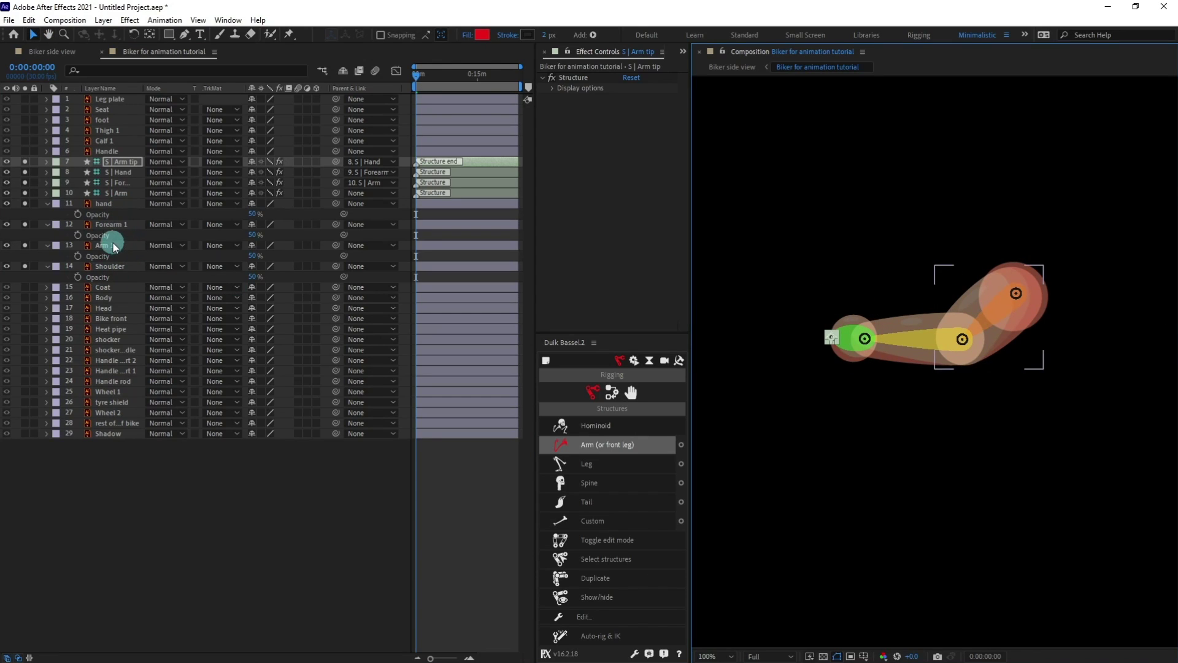
# Parent Arm 1, Forearm 1 and hand to the S | Arm, S | Forearm and S | Hand structure layers respectively.
pyautogui.click(113, 246)
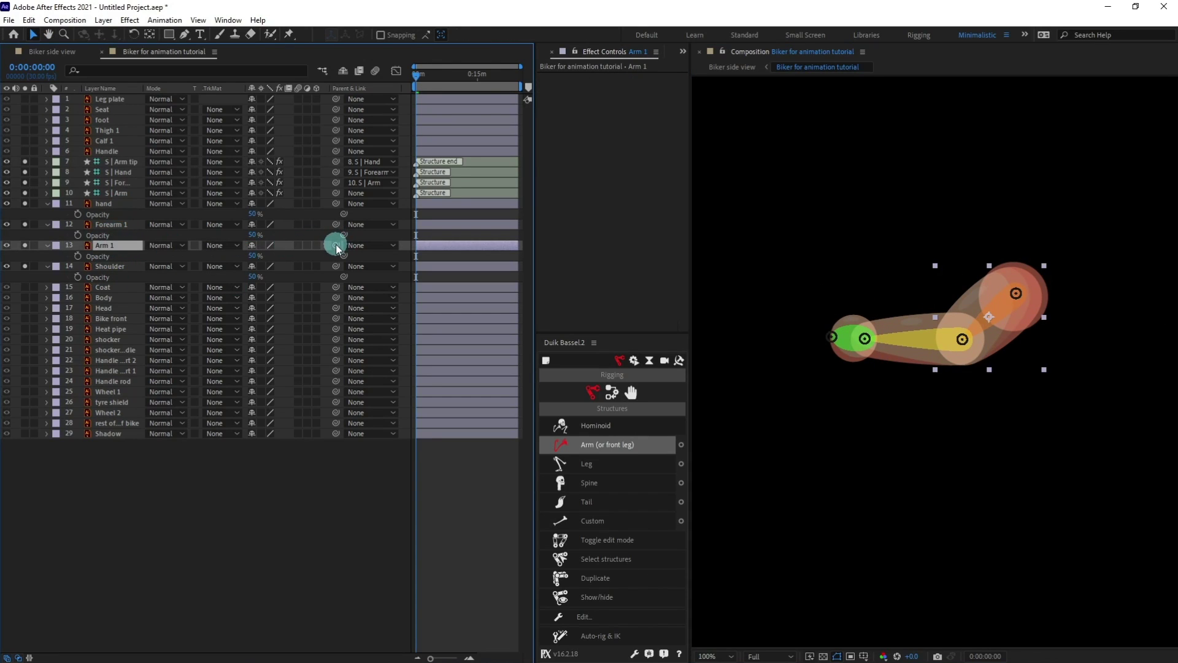
pyautogui.moveTo(337, 245); pyautogui.dragTo(119, 183)
pyautogui.click(275, 233)
pyautogui.click(278, 205)
pyautogui.moveTo(335, 202); pyautogui.dragTo(127, 172)
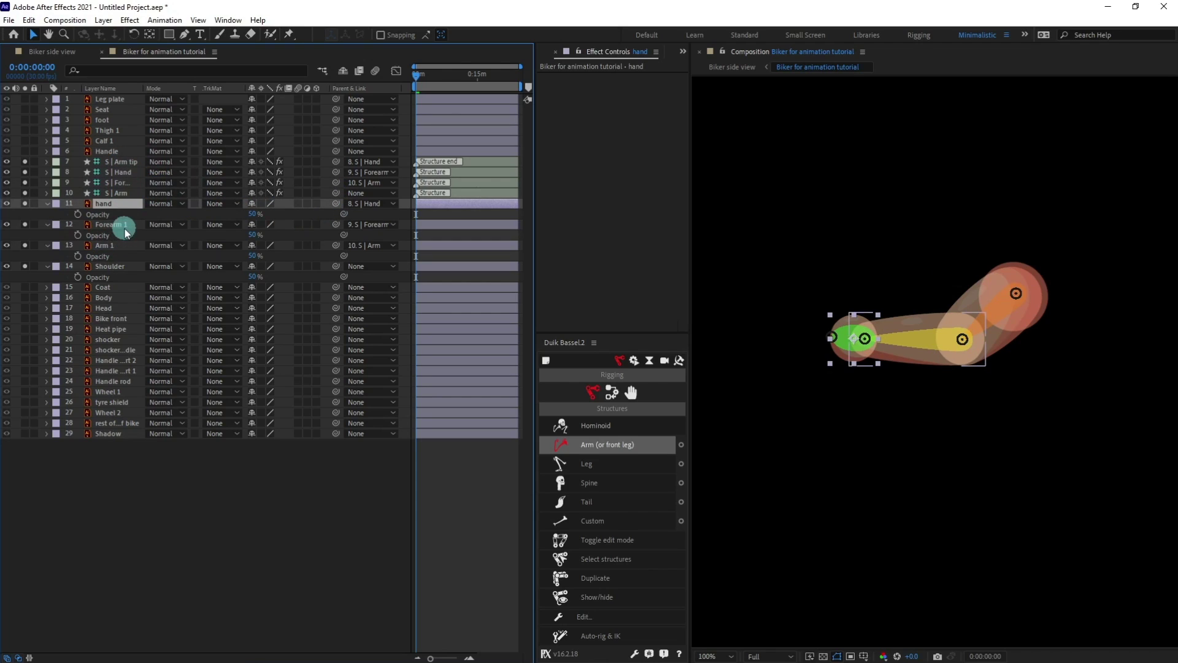
# Apply Auto-rig & IK to the four arm structure layers, then test the hand controller and undo its move.
pyautogui.click(122, 190)
pyautogui.keyDown('shift'); pyautogui.click(122, 162); pyautogui.keyUp('shift')
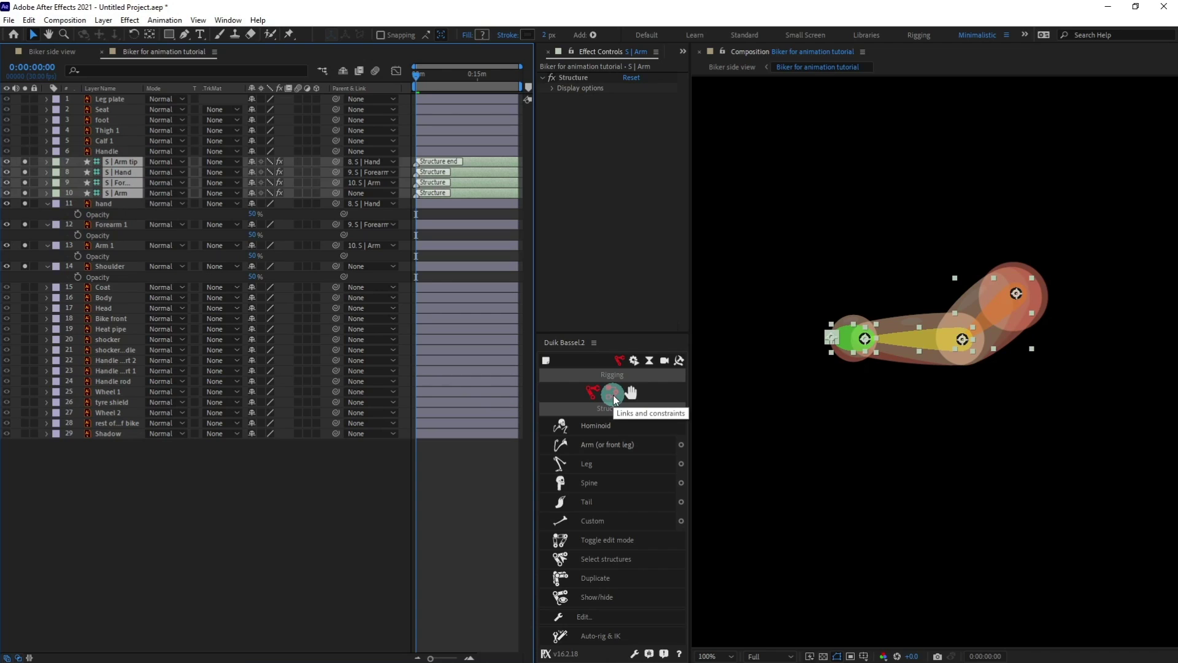
pyautogui.click(613, 395)
pyautogui.click(584, 428)
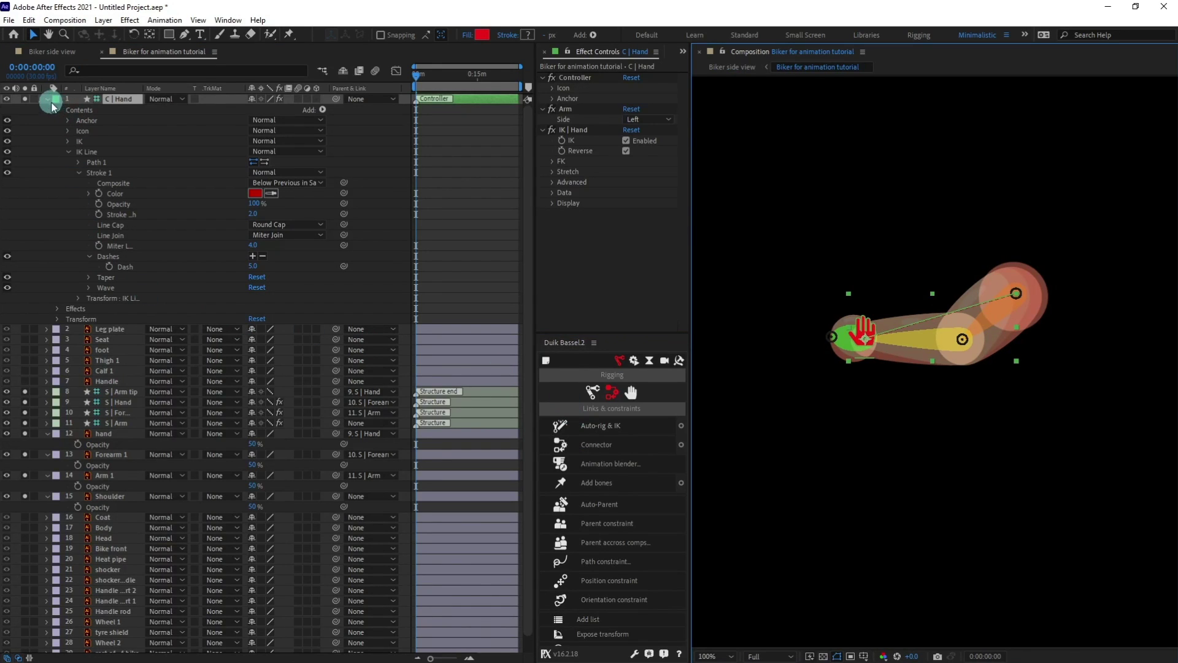
pyautogui.click(46, 98)
pyautogui.moveTo(861, 331); pyautogui.dragTo(888, 301)
pyautogui.hotkey('ctrl', 'z')
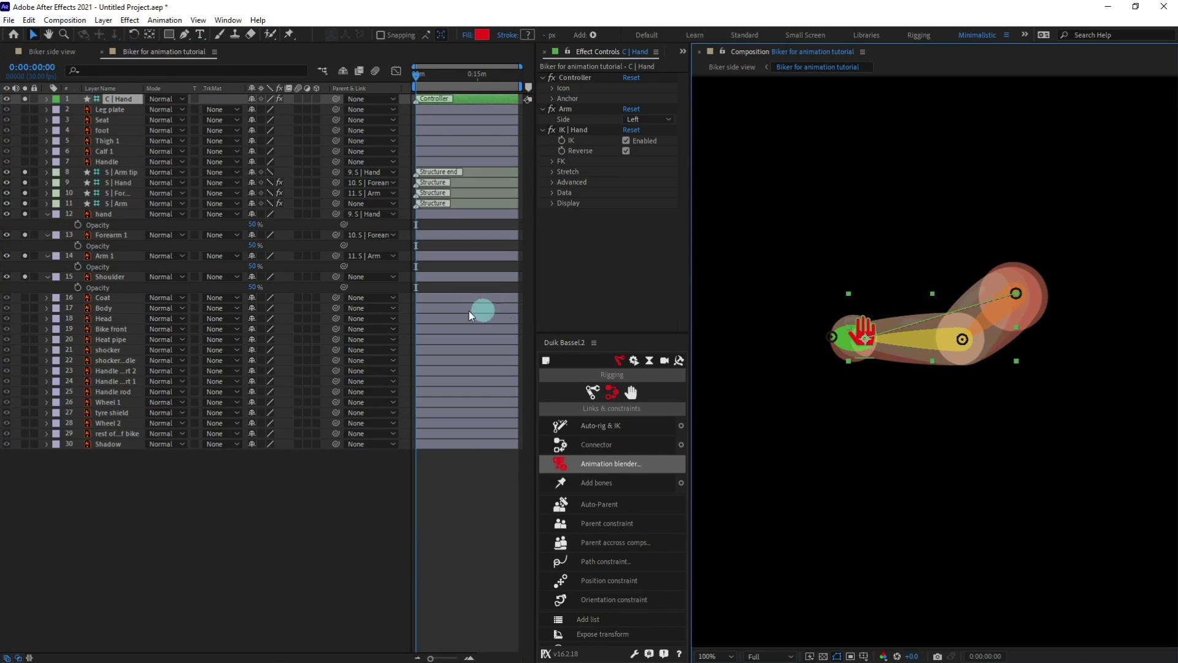
# Turn off visibility of the four arm structure layers, mark them shy and hide shy layers from the timeline.
pyautogui.click(117, 172)
pyautogui.keyDown('shift'); pyautogui.click(118, 206); pyautogui.keyUp('shift')
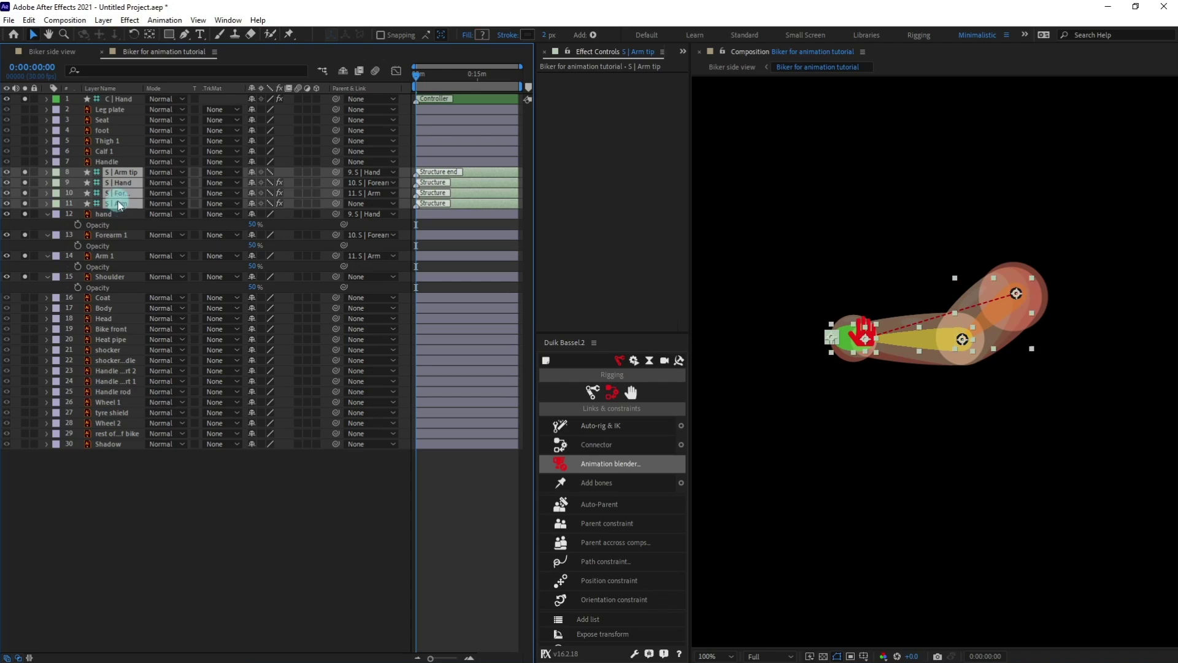
pyautogui.click(7, 204)
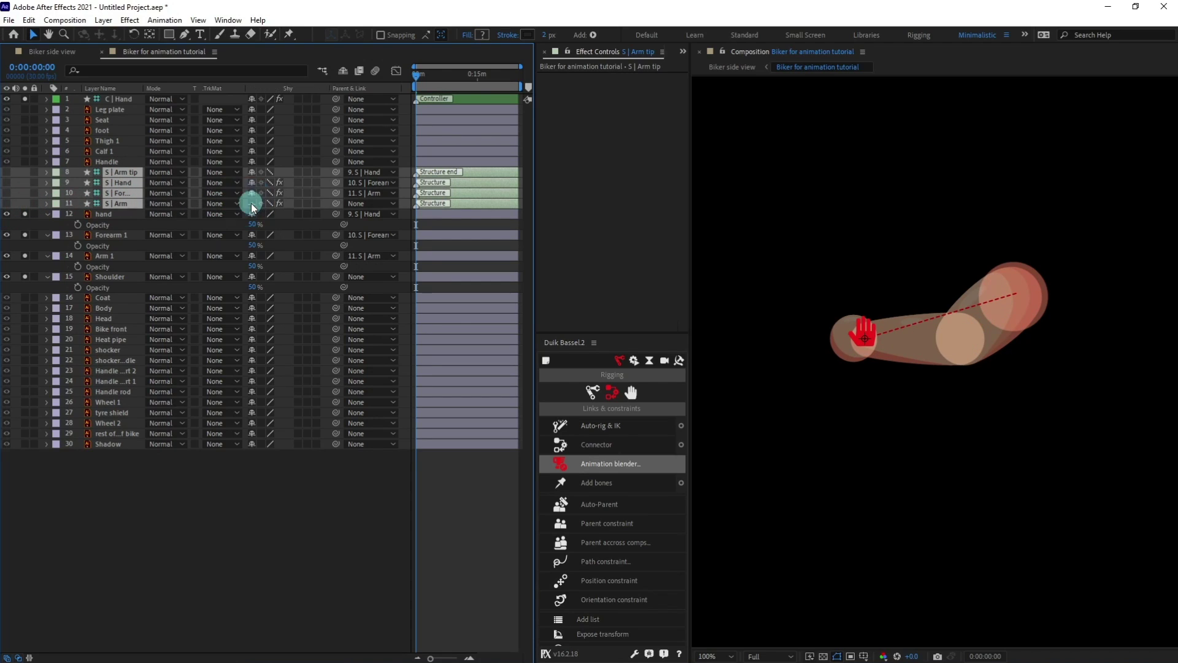
pyautogui.click(343, 71)
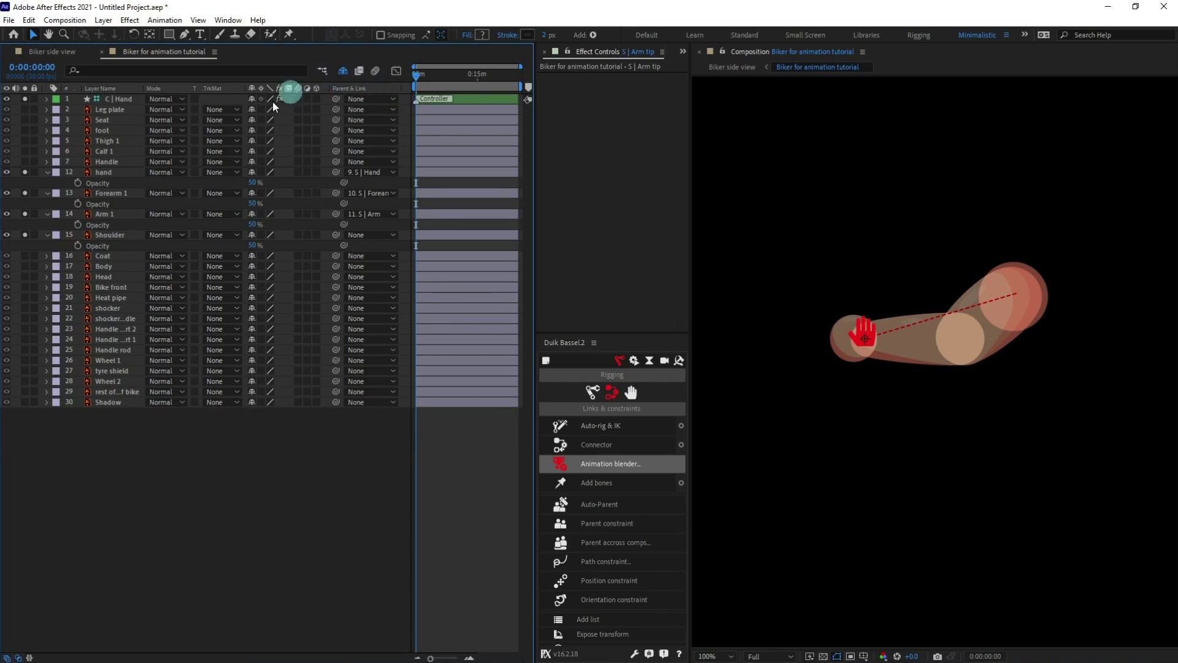
# Unsolo the hand, Forearm 1, Arm 1 and Shoulder layers and set their opacity to 100%.
pyautogui.click(111, 174)
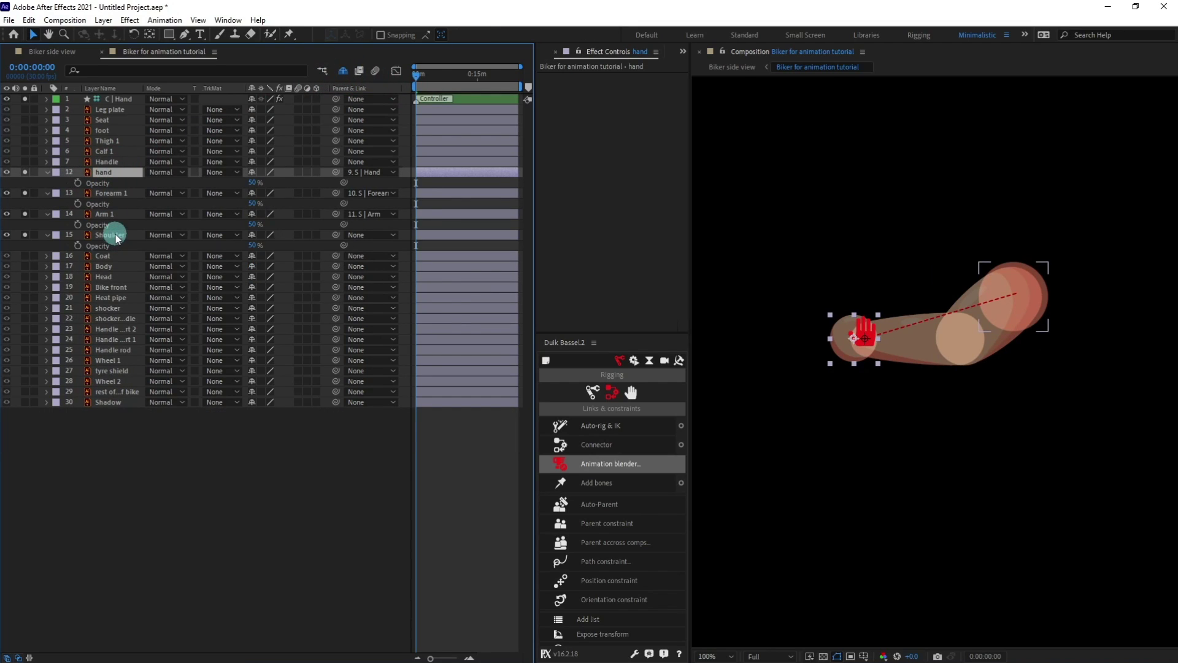
pyautogui.keyDown('shift'); pyautogui.click(116, 238); pyautogui.keyUp('shift')
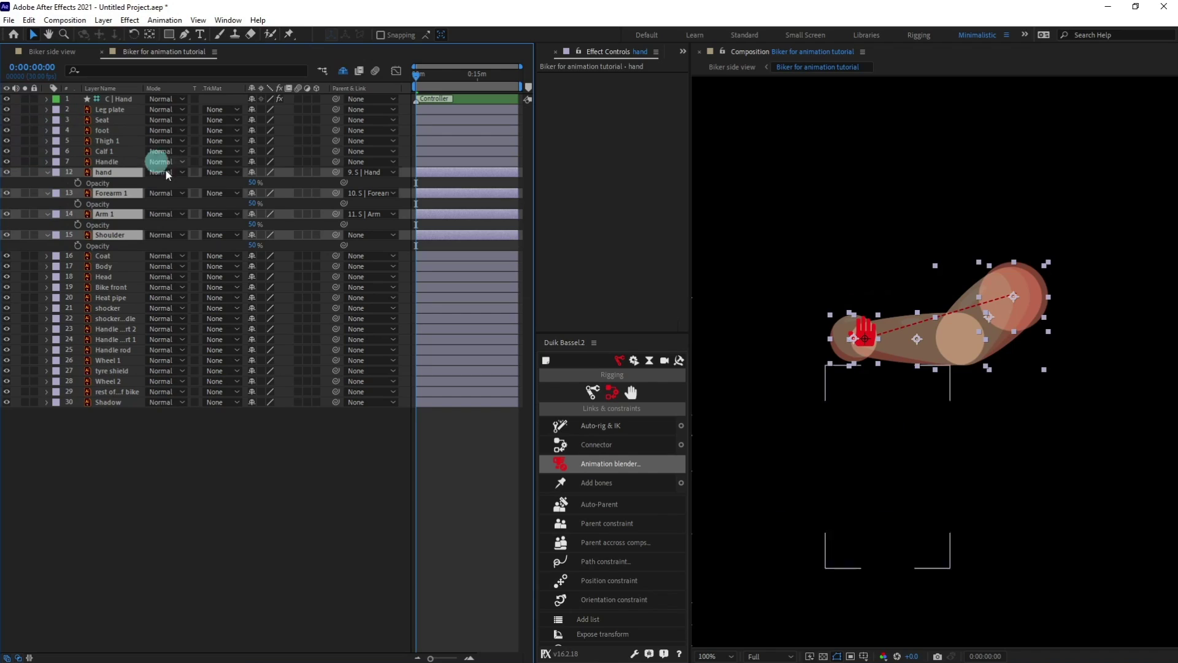
pyautogui.click(257, 193)
pyautogui.moveTo(251, 185); pyautogui.dragTo(512, 178)
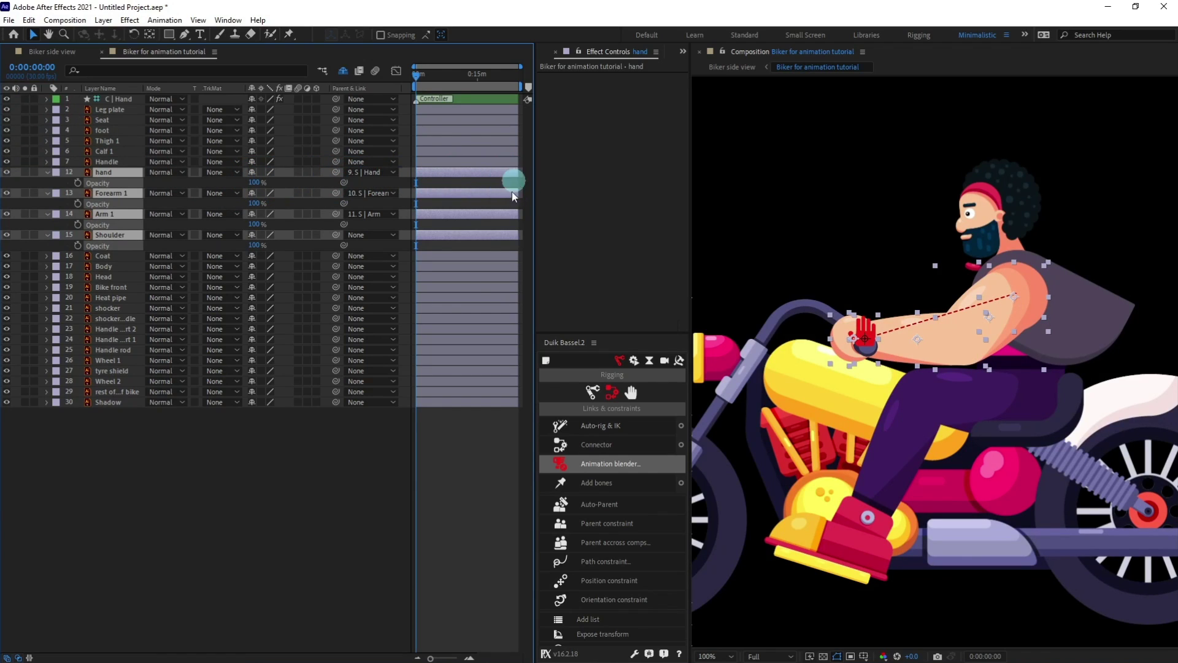
pyautogui.click(462, 451)
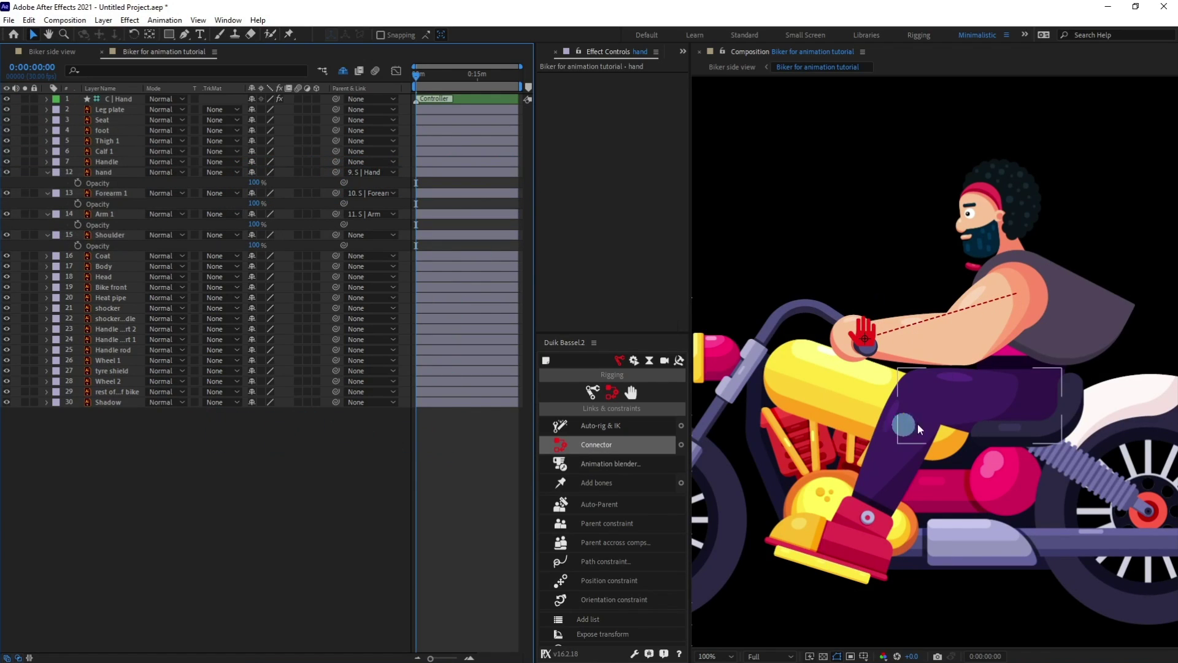
# Solo the foot, Thigh 1 and Calf 1 layers so that only the leg shows.
pyautogui.scroll(-3, 934, 422)
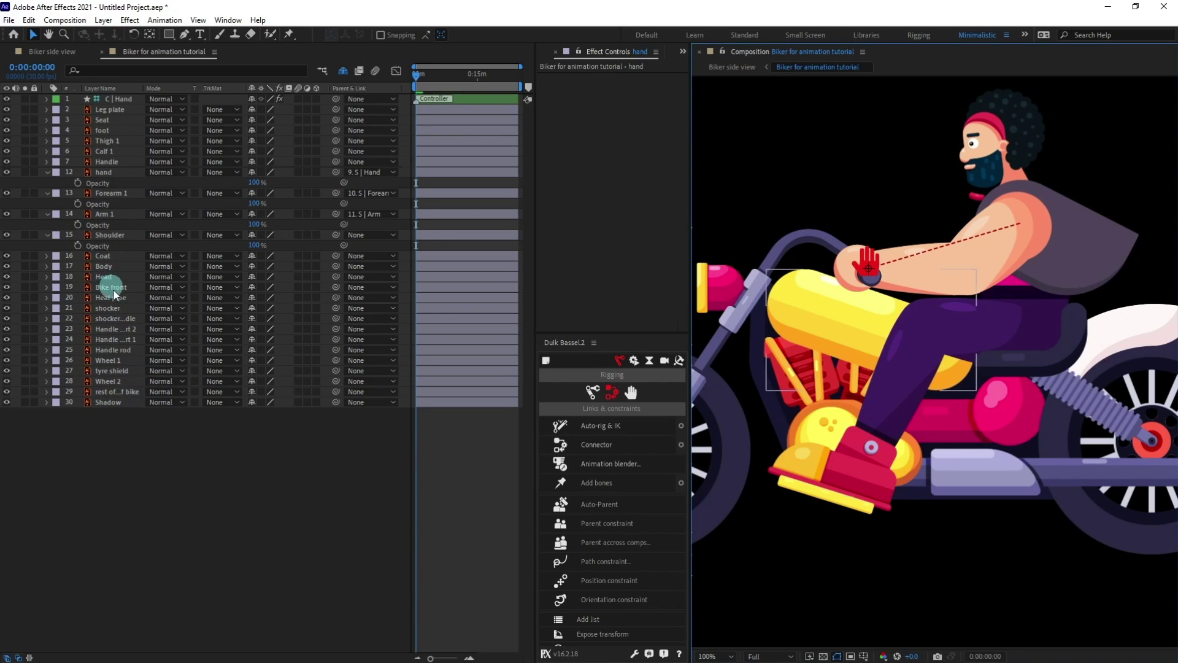
pyautogui.click(107, 142)
pyautogui.keyDown('ctrl'); pyautogui.click(104, 151); pyautogui.keyUp('ctrl')
pyautogui.keyDown('ctrl'); pyautogui.click(100, 132); pyautogui.keyUp('ctrl')
pyautogui.click(24, 151)
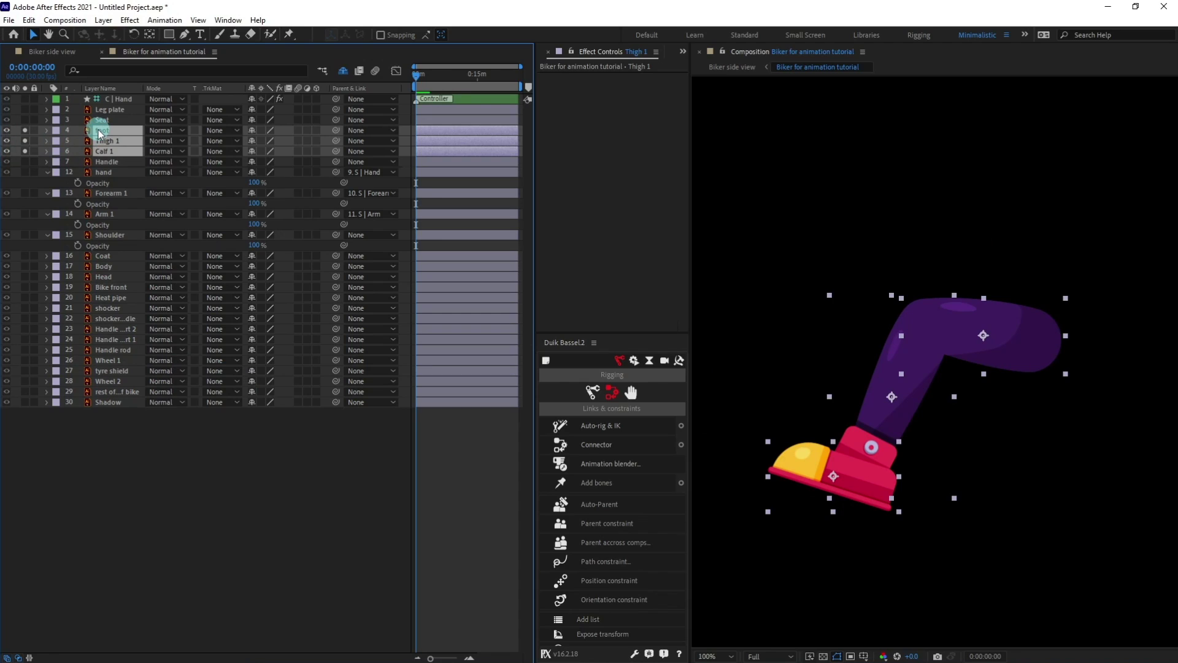
# Set the opacity of the foot, Thigh 1 and Calf 1 layers to 50%.
pyautogui.press('t')
pyautogui.click(254, 141)
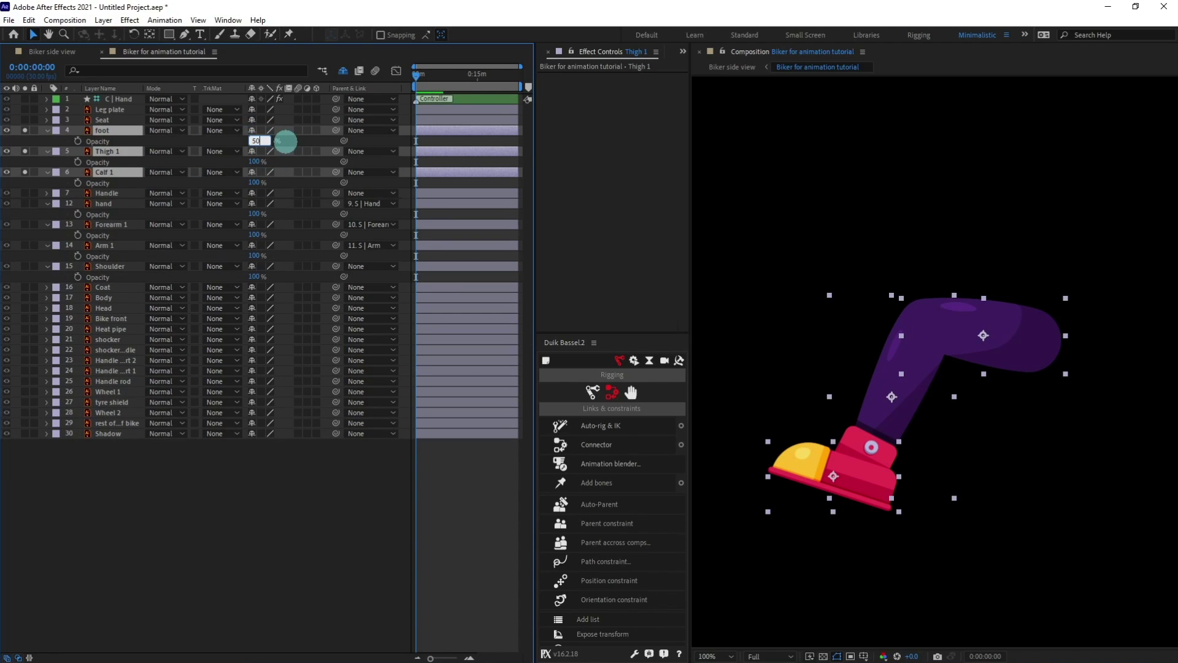
pyautogui.click(285, 142)
pyautogui.click(308, 234)
pyautogui.click(458, 484)
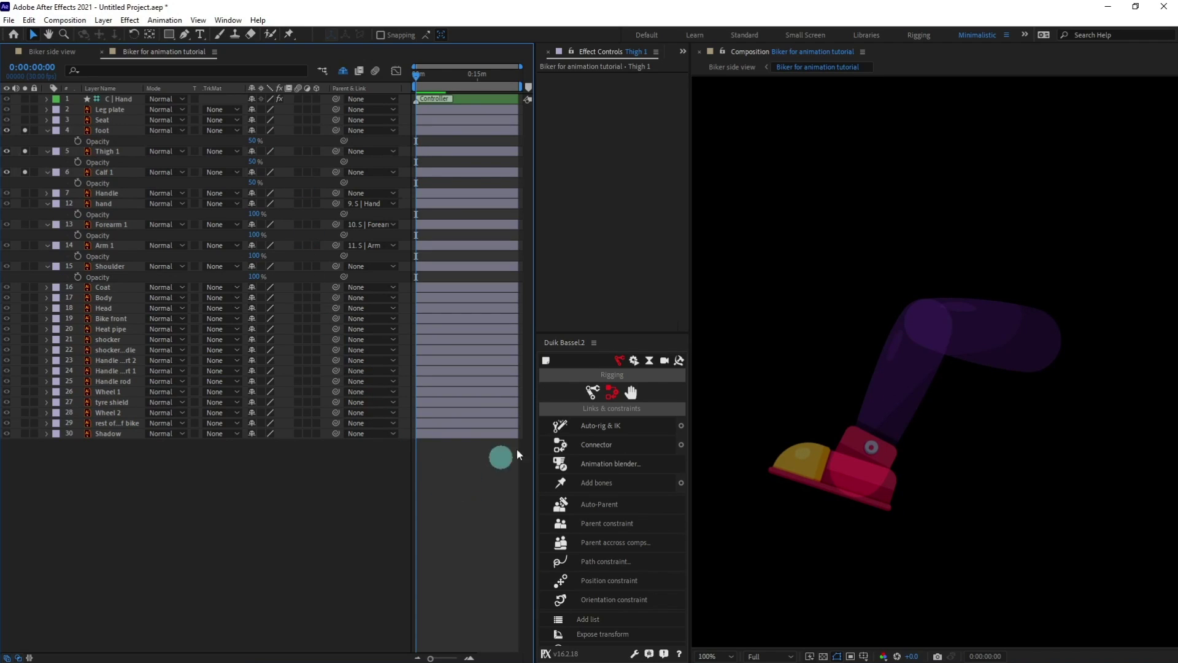
# Create a Duik Leg structure and move its six layers directly above the foot layer.
pyautogui.click(594, 392)
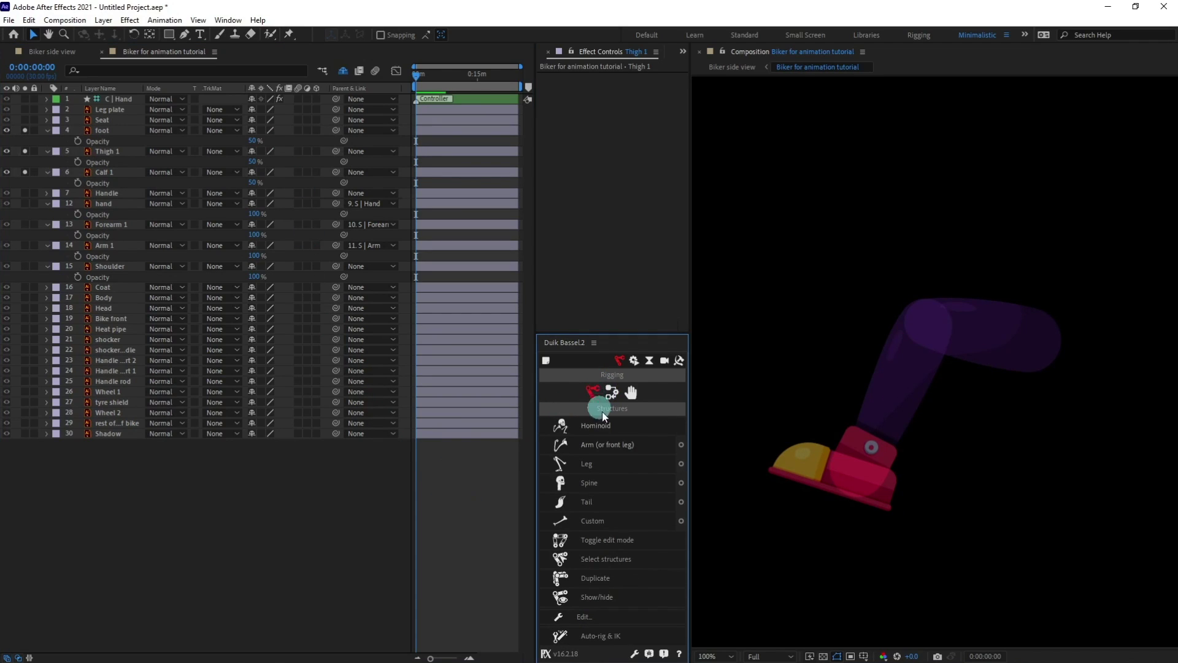
pyautogui.click(589, 465)
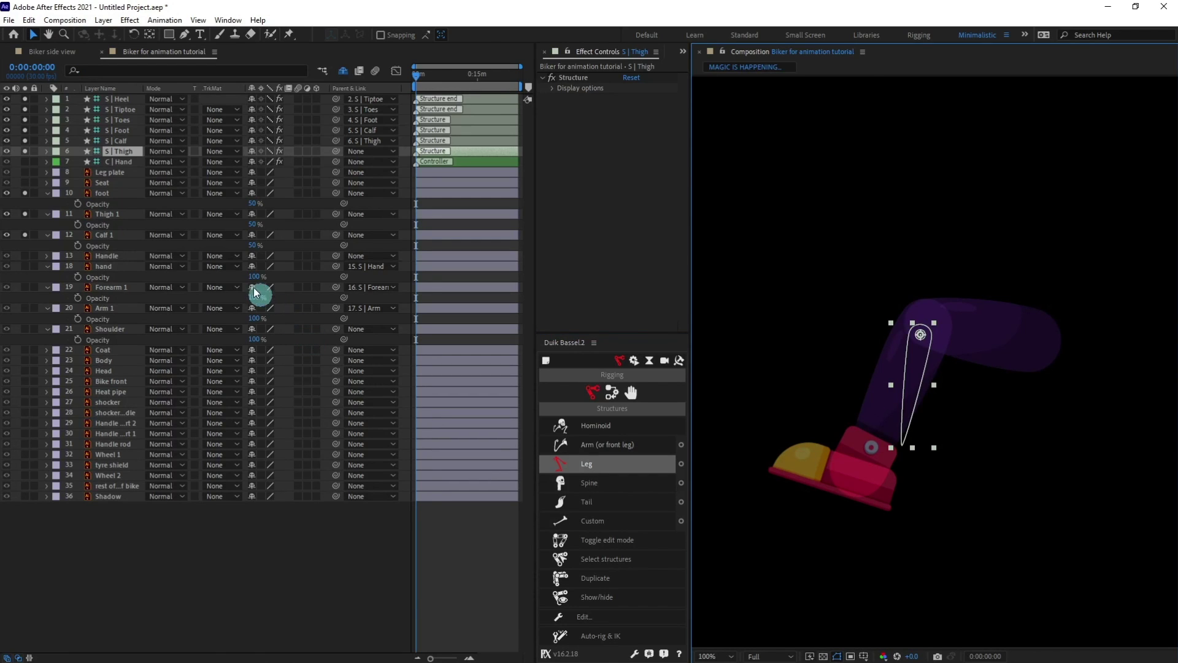
pyautogui.keyDown('shift'); pyautogui.click(117, 100); pyautogui.keyUp('shift')
pyautogui.moveTo(116, 100); pyautogui.dragTo(128, 186)
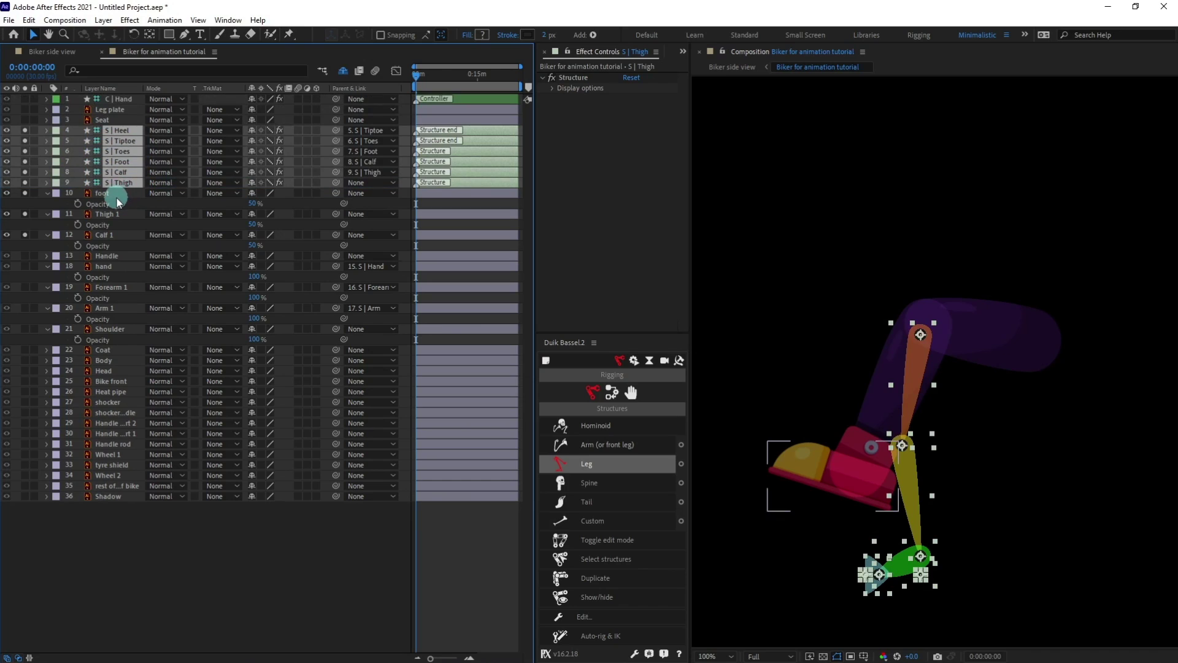
pyautogui.click(120, 121)
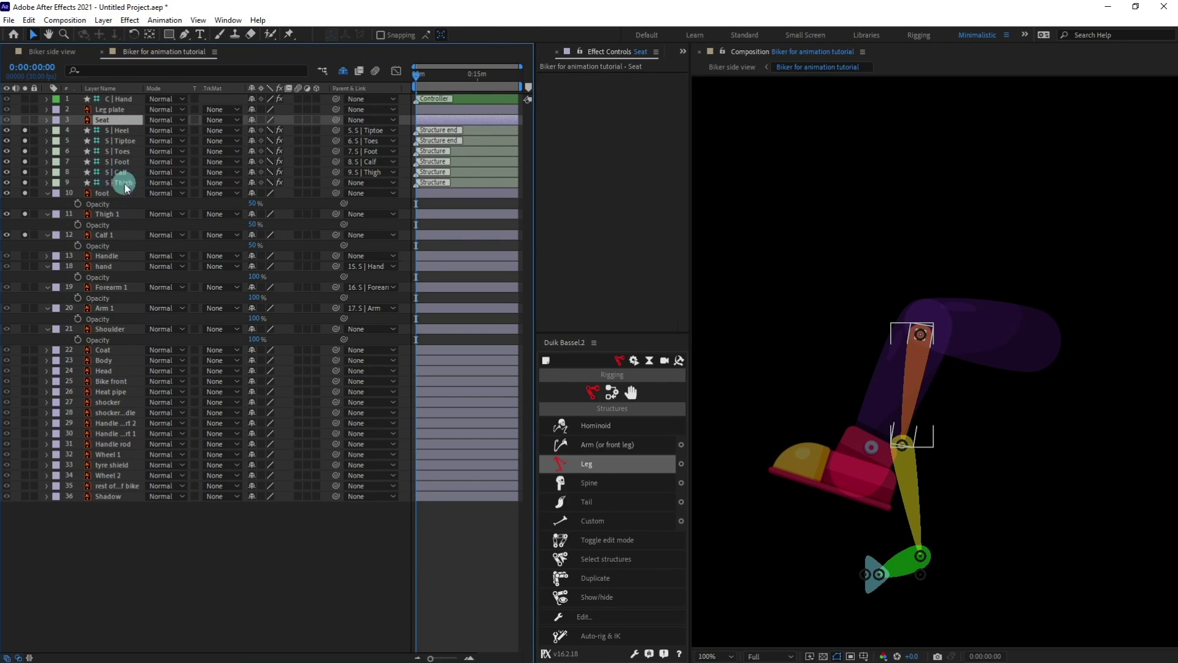
# Position the S | Thigh structure at the hip and the S | Calf structure at the knee of the leg artwork.
pyautogui.click(121, 182)
pyautogui.scroll(1, 1005, 344)
pyautogui.moveTo(1004, 344); pyautogui.dragTo(894, 343)
pyautogui.moveTo(798, 308); pyautogui.dragTo(981, 266)
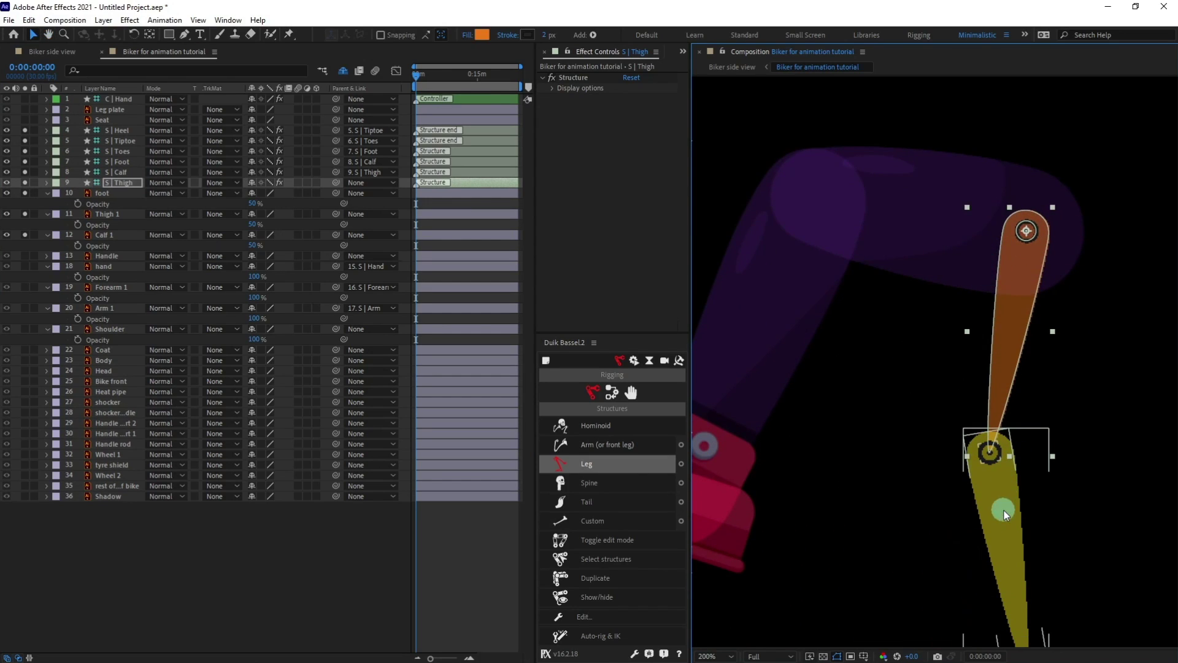
pyautogui.click(1002, 508)
pyautogui.moveTo(991, 460); pyautogui.dragTo(934, 177)
# Position the S | Foot, S | Toes, S | Tiptoe and S | Heel structures on the ankle, ball, tip and heel of the boot.
pyautogui.click(143, 173)
pyautogui.click(120, 162)
pyautogui.moveTo(966, 397); pyautogui.dragTo(1011, 424)
pyautogui.click(120, 151)
pyautogui.moveTo(924, 459); pyautogui.dragTo(833, 415)
pyautogui.moveTo(943, 415); pyautogui.dragTo(1066, 494)
pyautogui.scroll(-1, 1066, 494)
pyautogui.moveTo(1019, 386); pyautogui.dragTo(967, 442)
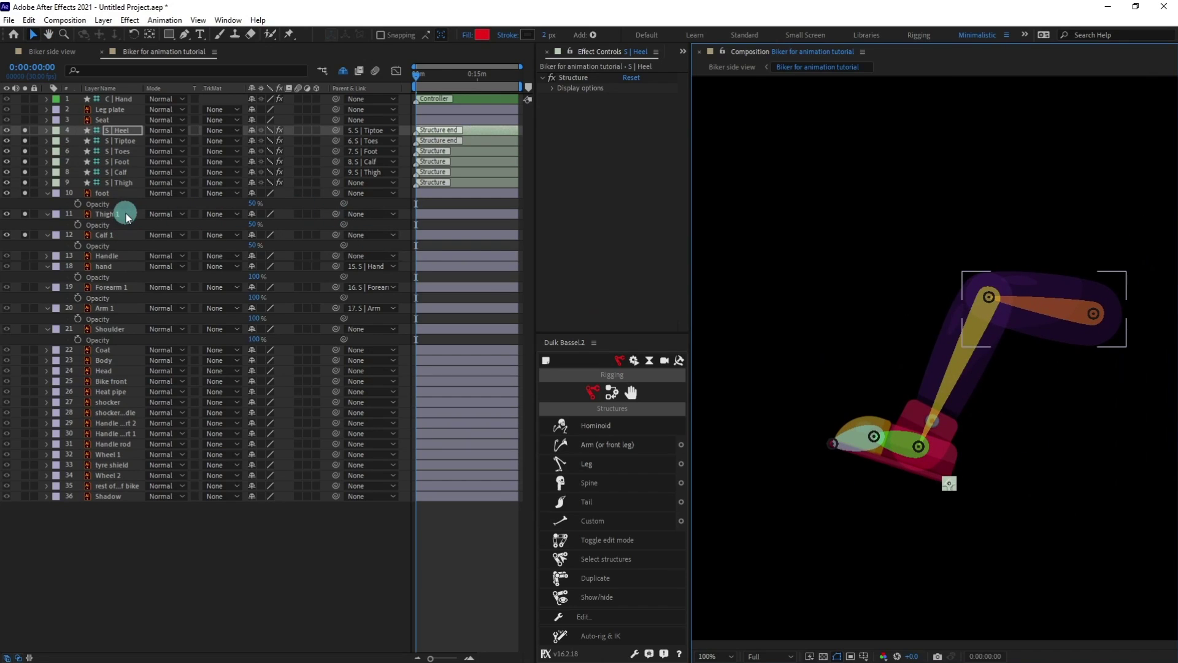
# Parent Thigh 1 to S | Thigh, Calf 1 to S | Calf and the foot layer to S | Foot.
pyautogui.click(122, 214)
pyautogui.moveTo(339, 218); pyautogui.dragTo(118, 182)
pyautogui.click(107, 235)
pyautogui.moveTo(336, 235); pyautogui.dragTo(126, 173)
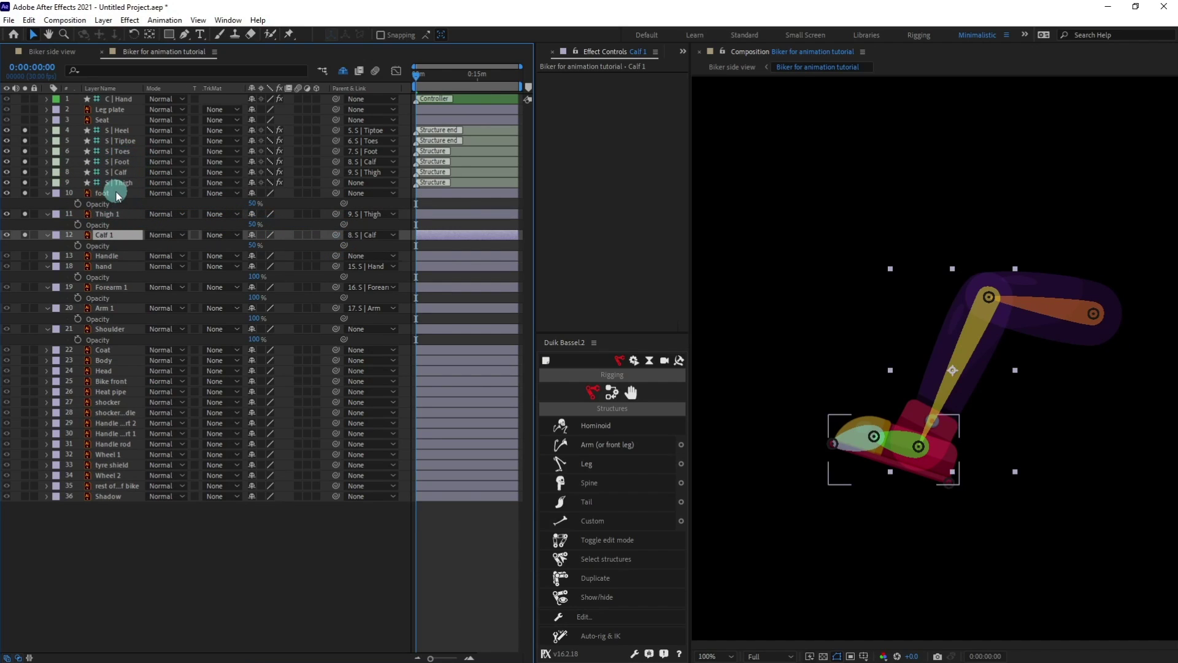
pyautogui.click(108, 193)
pyautogui.moveTo(336, 195); pyautogui.dragTo(120, 162)
# Set the opacity of the foot, Thigh 1 and Calf 1 layers to 100%.
pyautogui.keyDown('shift'); pyautogui.click(114, 238); pyautogui.keyUp('shift')
pyautogui.moveTo(254, 203); pyautogui.dragTo(466, 202)
pyautogui.click(473, 521)
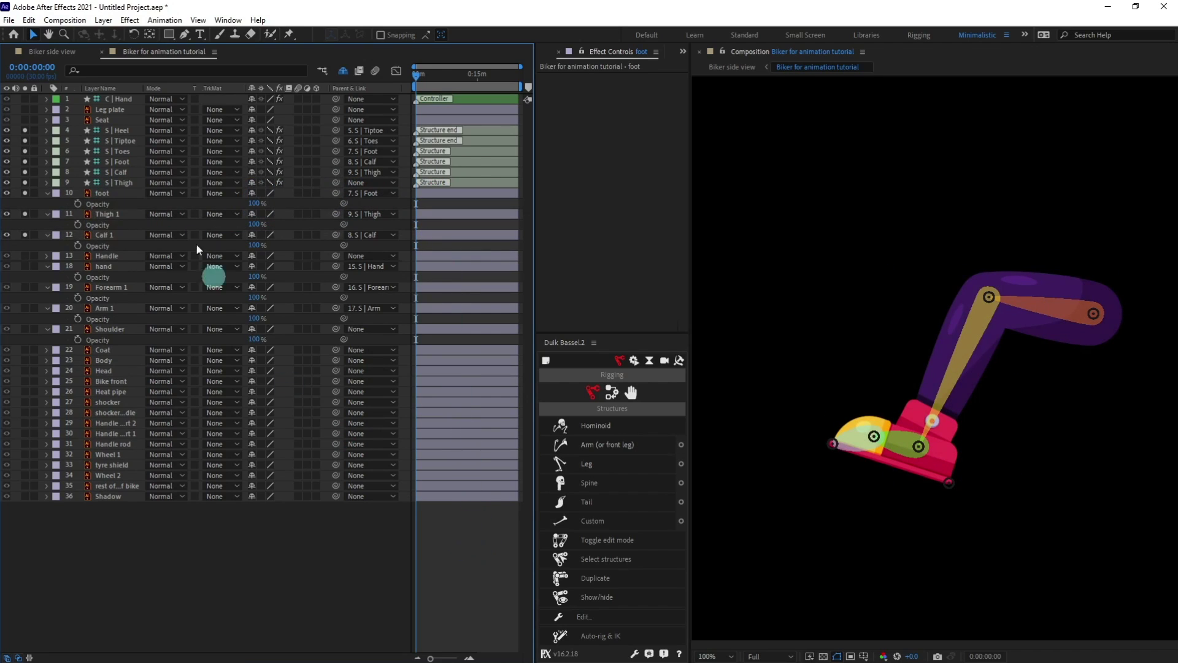
# Apply Auto-rig & IK to the six leg structures and test the C | Foot controller by raising the foot, undoing that move.
pyautogui.click(123, 183)
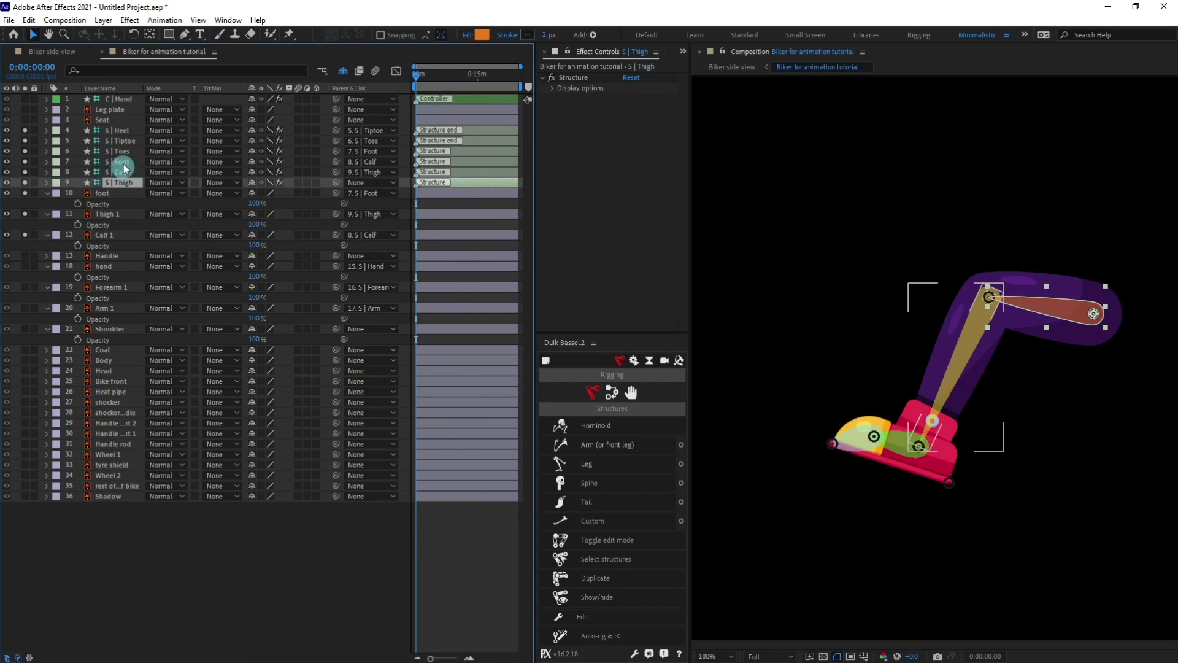
pyautogui.keyDown('shift'); pyautogui.click(122, 130); pyautogui.keyUp('shift')
pyautogui.click(613, 397)
pyautogui.click(601, 430)
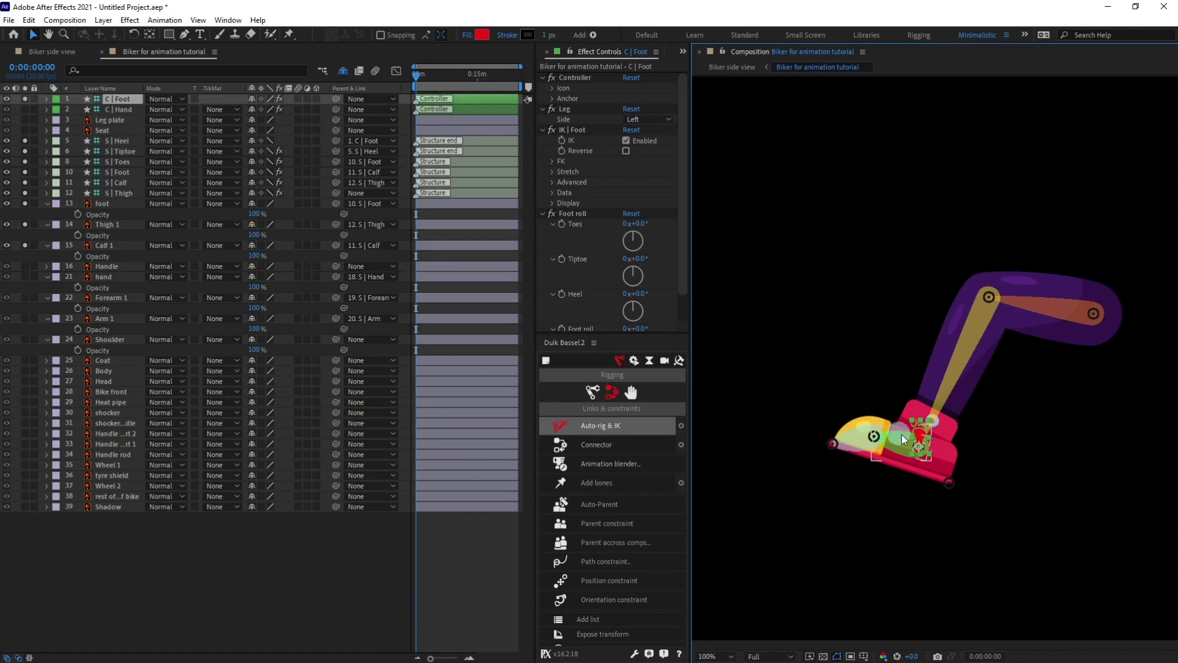
pyautogui.moveTo(918, 432); pyautogui.dragTo(921, 319)
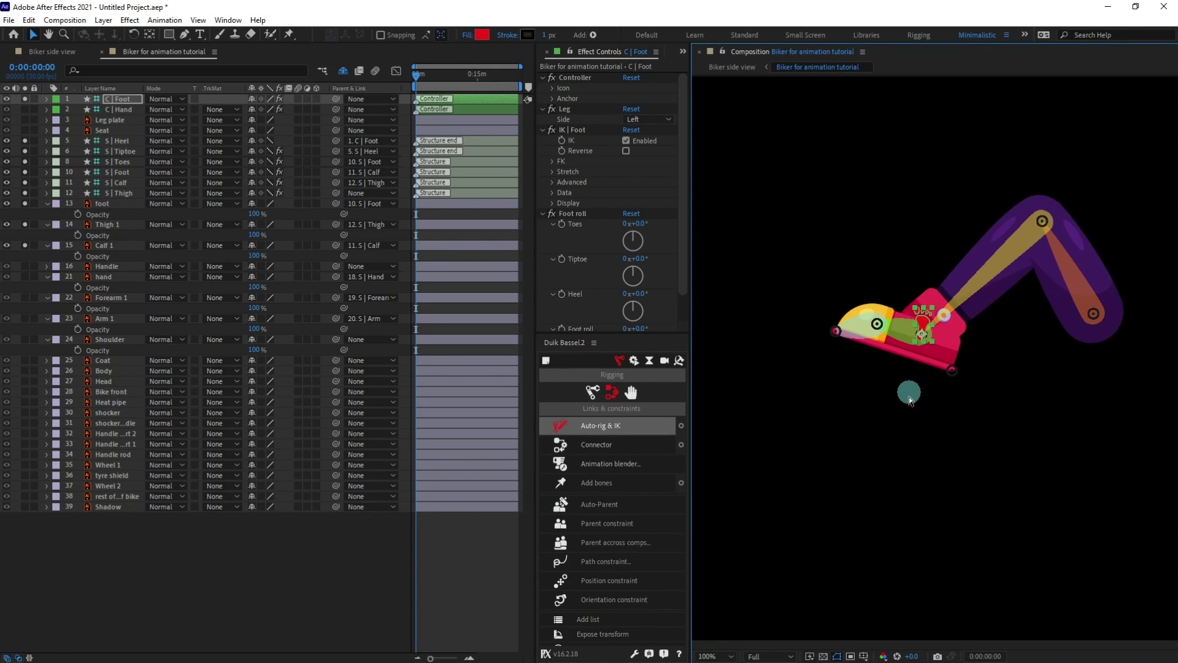
pyautogui.hotkey('ctrl', 'z')
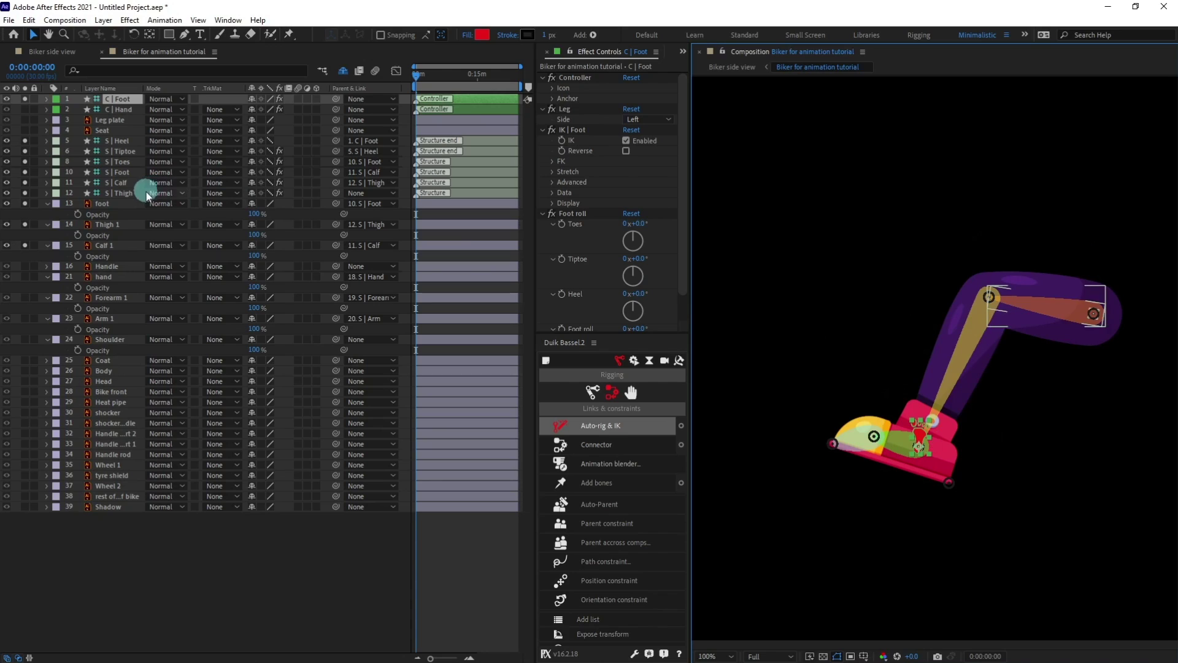
# Turn off the leg structures' visibility, mark them shy, and unsolo the foot controller and leg layers.
pyautogui.click(116, 141)
pyautogui.keyDown('shift'); pyautogui.click(57, 195); pyautogui.keyUp('shift')
pyautogui.moveTo(6, 195); pyautogui.dragTo(7, 140)
pyautogui.click(253, 196)
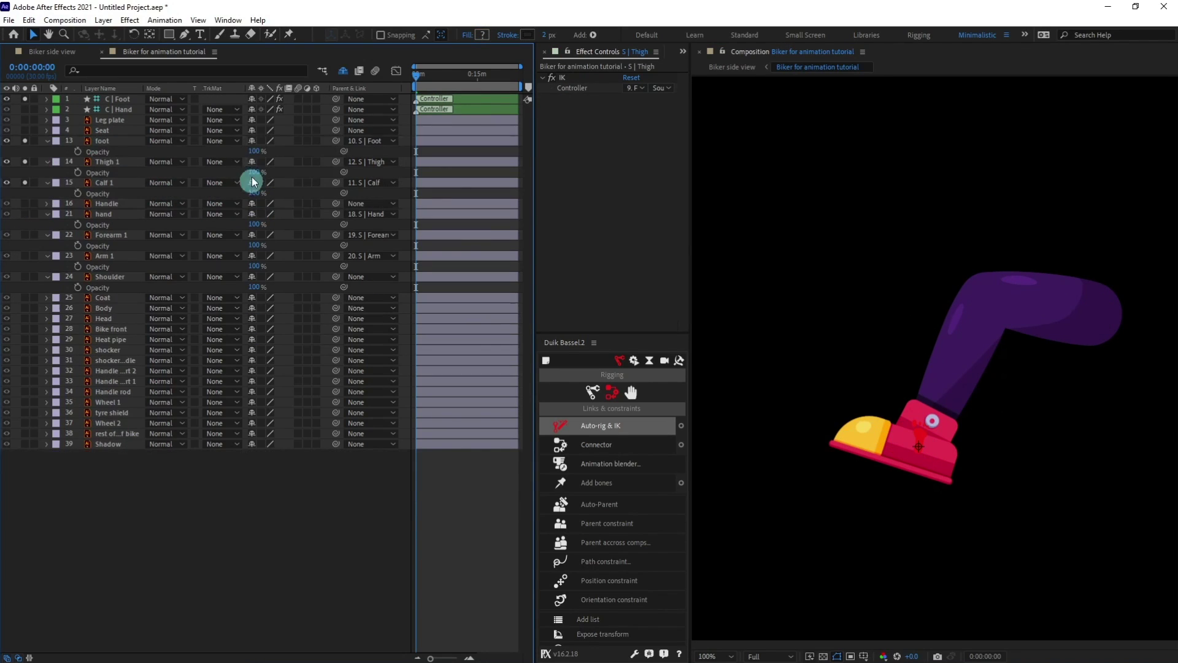
pyautogui.moveTo(28, 98); pyautogui.dragTo(28, 210)
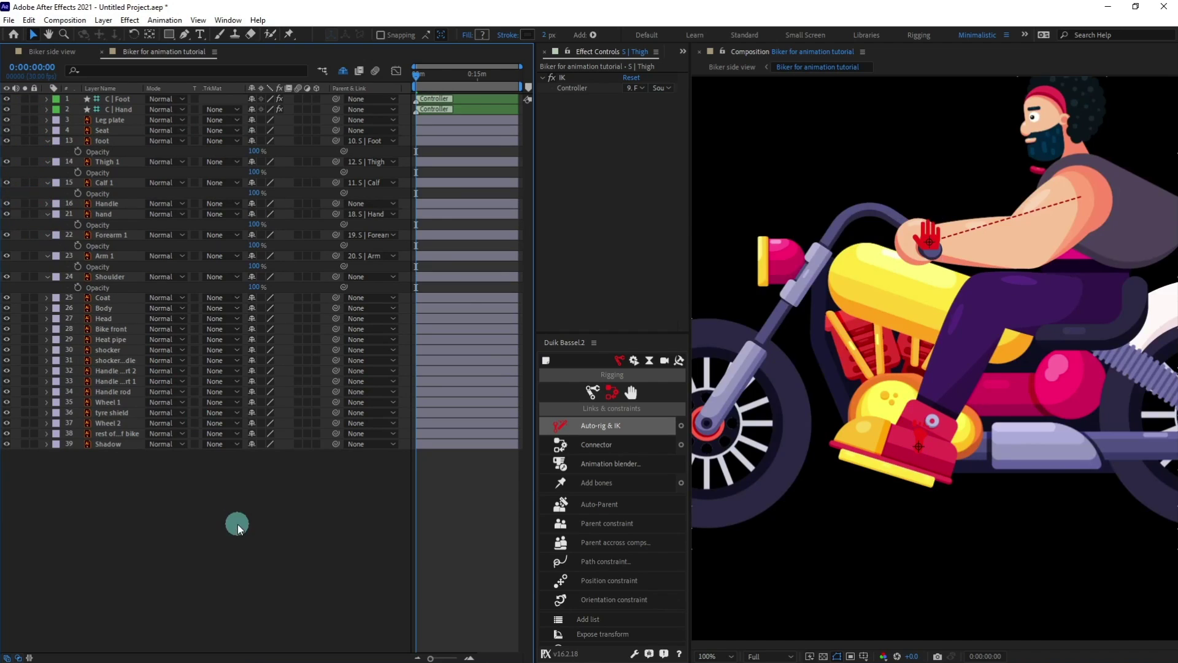
# Move the Body layer's anchor point to the bottom of the torso, soloing the layer while adjusting it.
pyautogui.press('space')
pyautogui.moveTo(987, 357); pyautogui.dragTo(965, 376)
pyautogui.scroll(-1, 985, 396)
pyautogui.press('space')
pyautogui.click(109, 309)
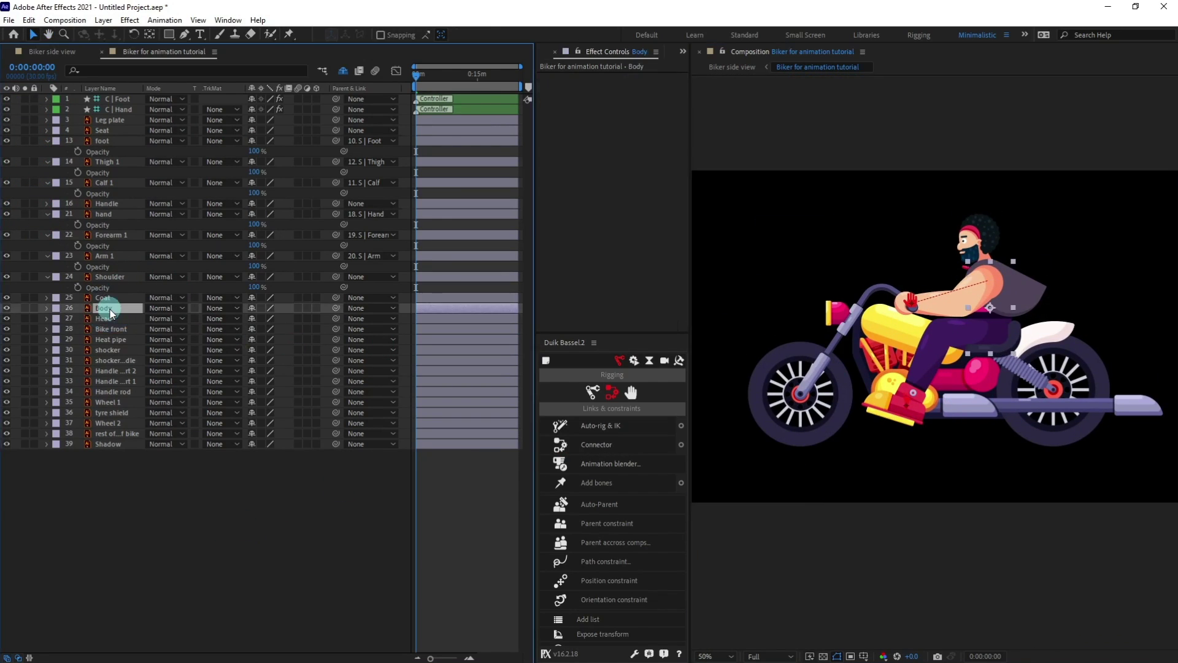
pyautogui.click(25, 308)
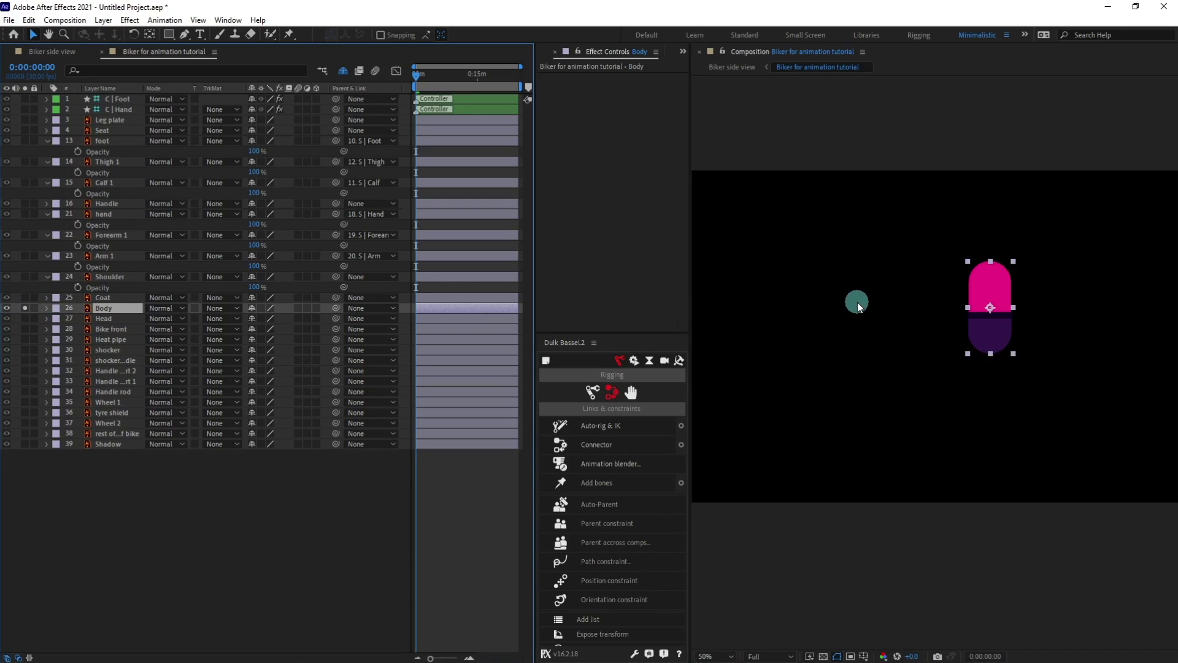
pyautogui.scroll(2, 904, 307)
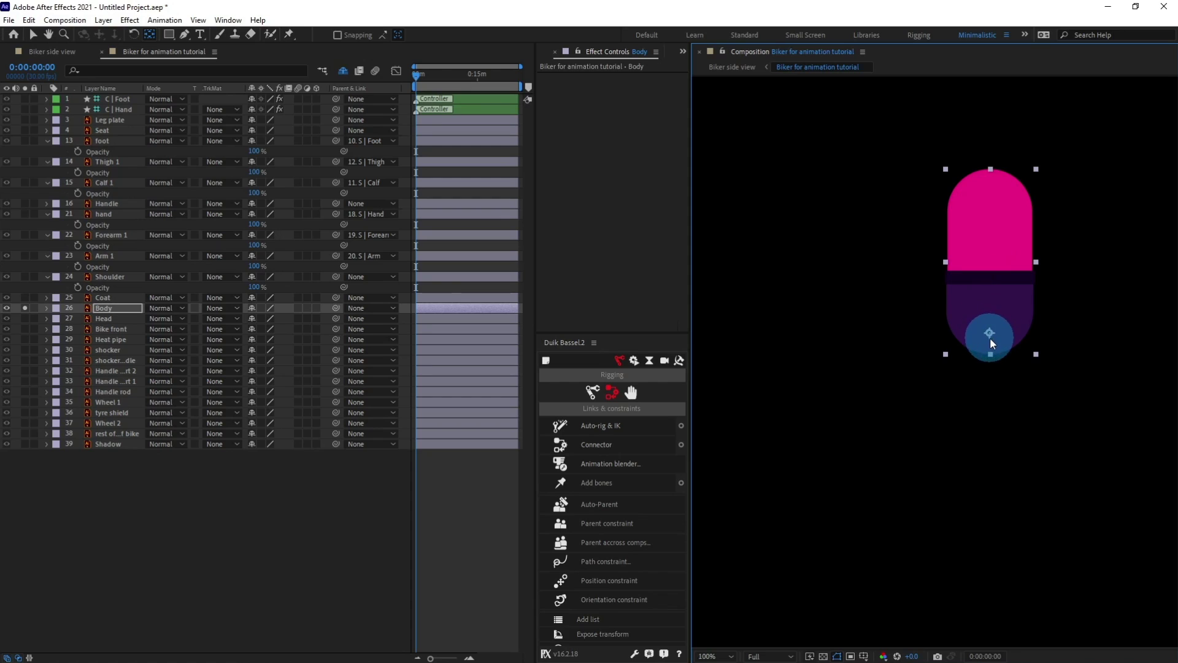
pyautogui.click(25, 308)
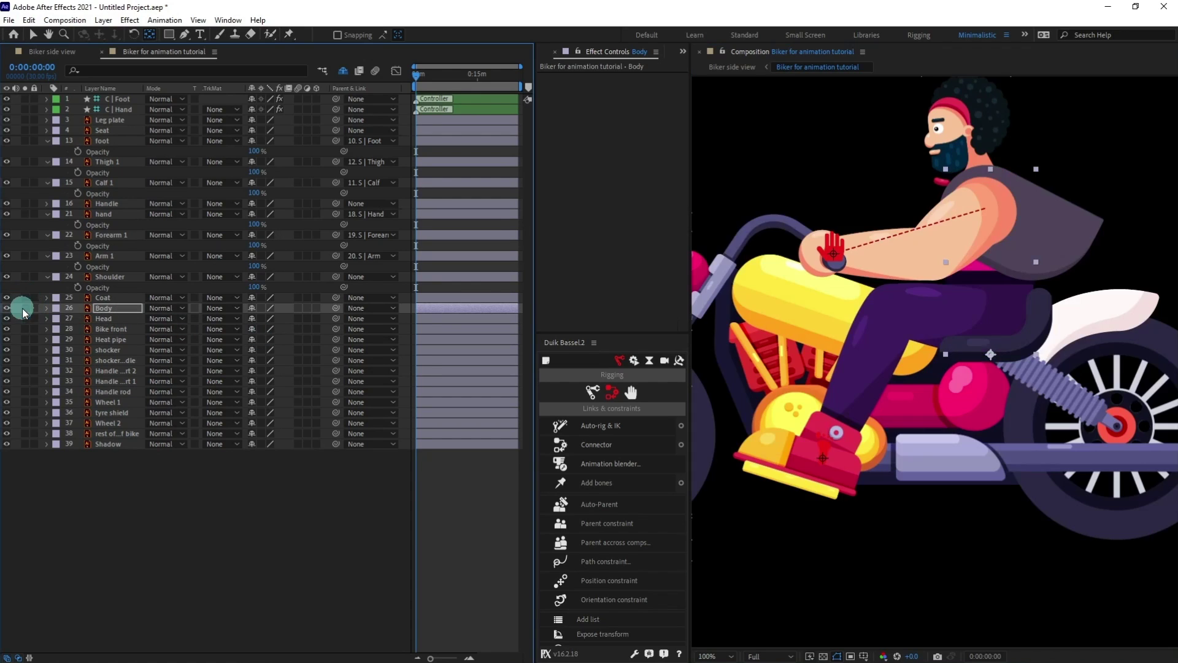
pyautogui.click(250, 466)
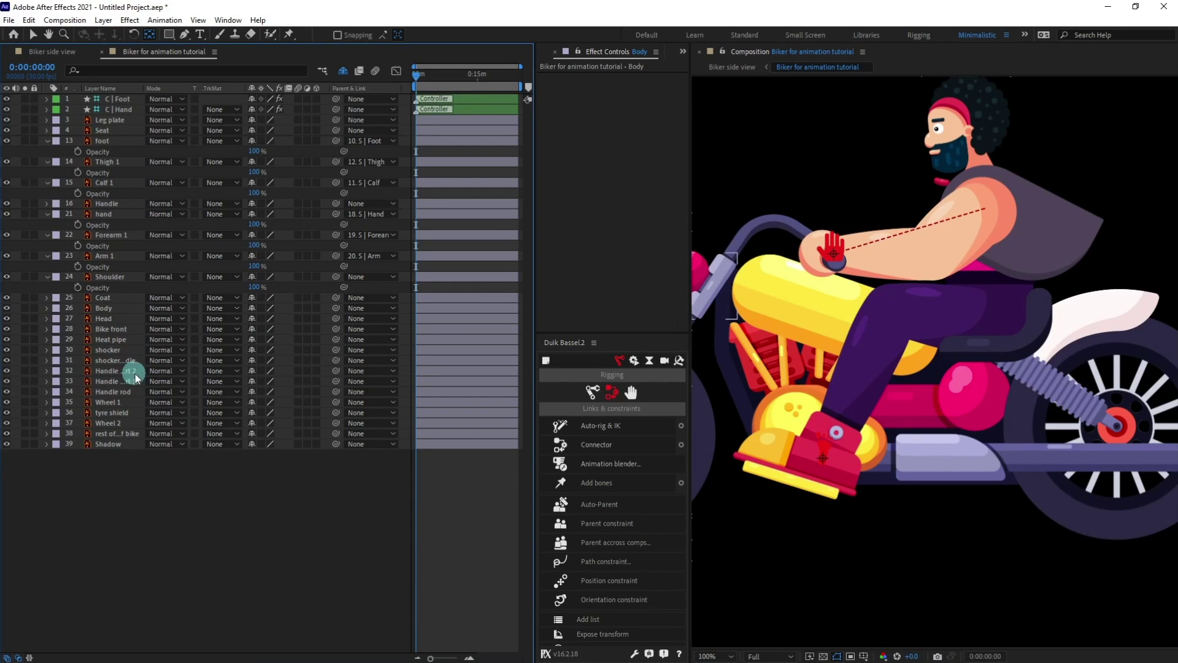
# Parent the Shoulder layer to Body and, with shy layers shown, parent S | Arm to Shoulder.
pyautogui.click(108, 277)
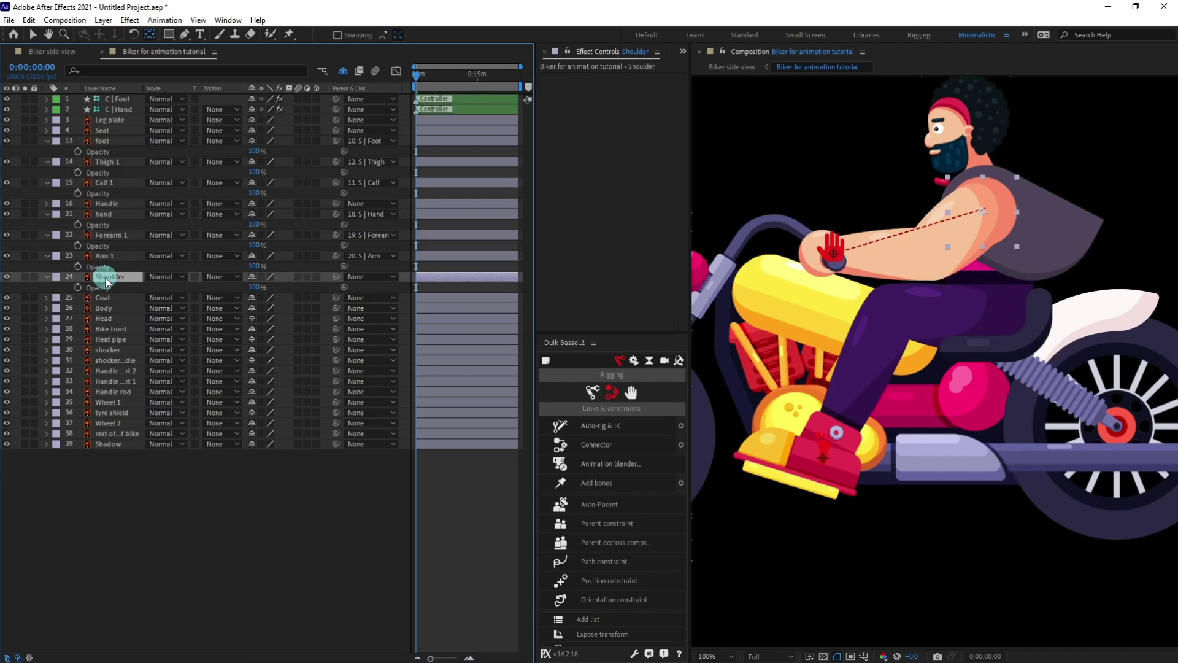
pyautogui.moveTo(336, 277); pyautogui.dragTo(118, 312)
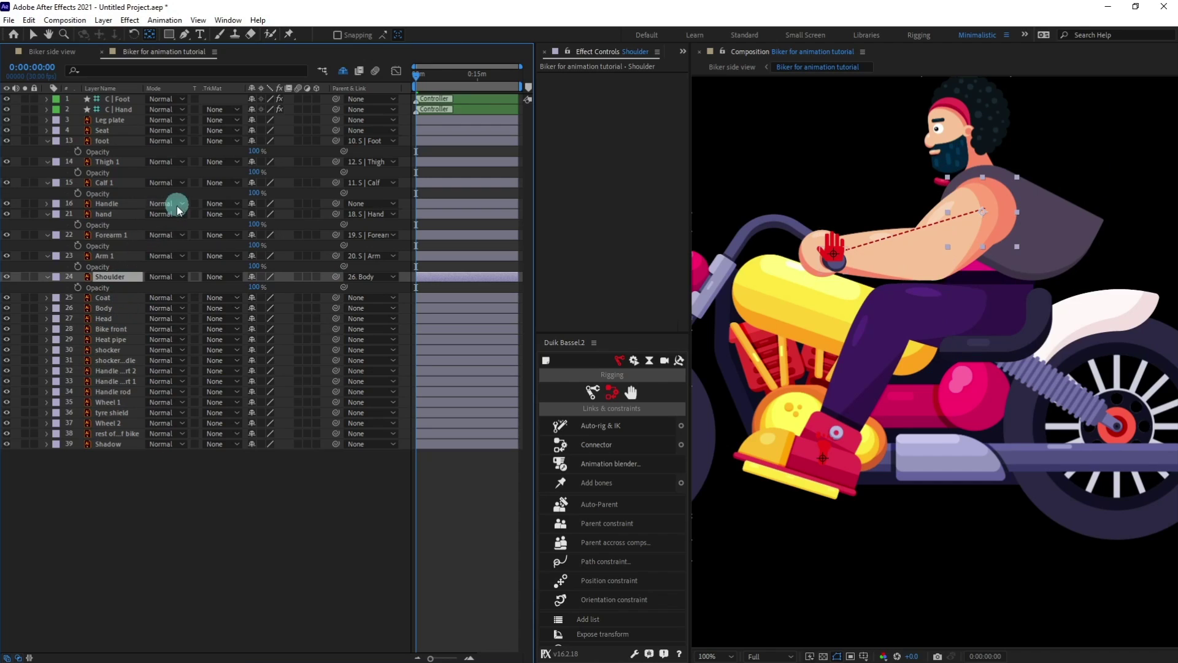
pyautogui.click(345, 71)
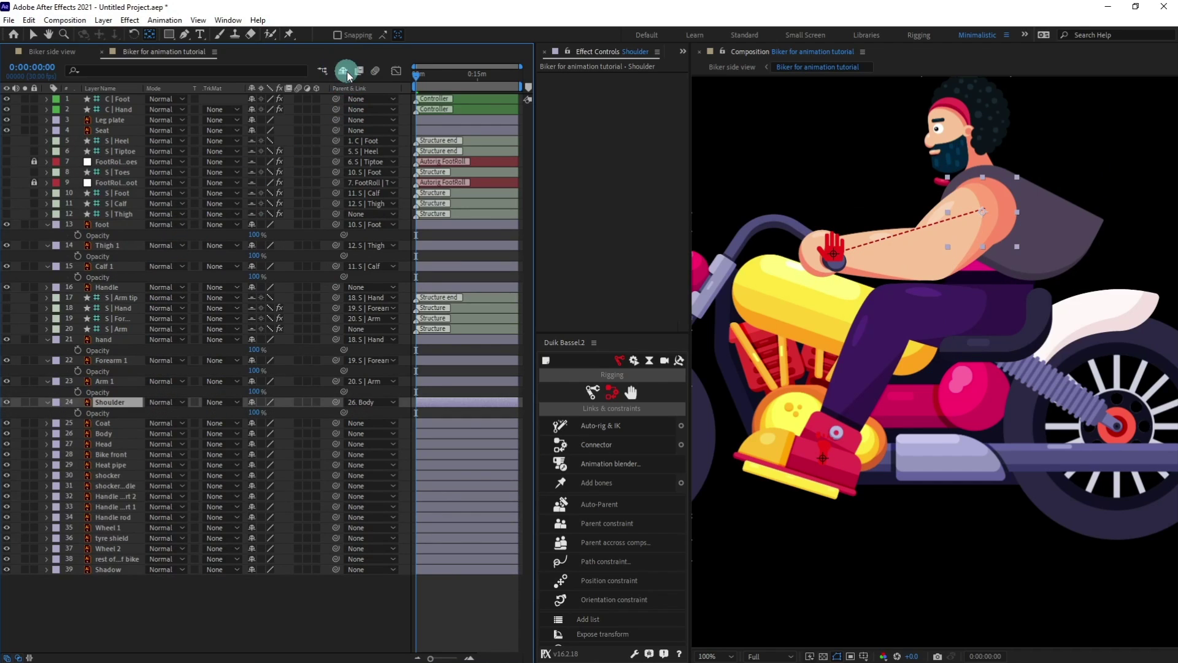
pyautogui.click(121, 329)
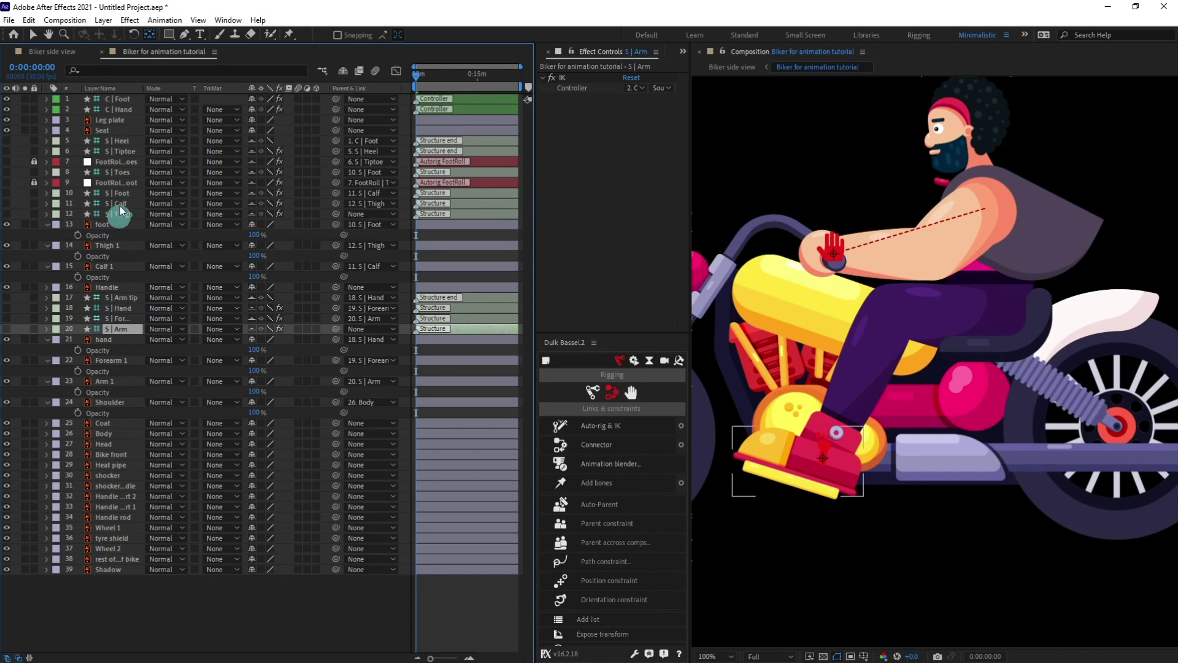
pyautogui.moveTo(336, 329); pyautogui.dragTo(123, 403)
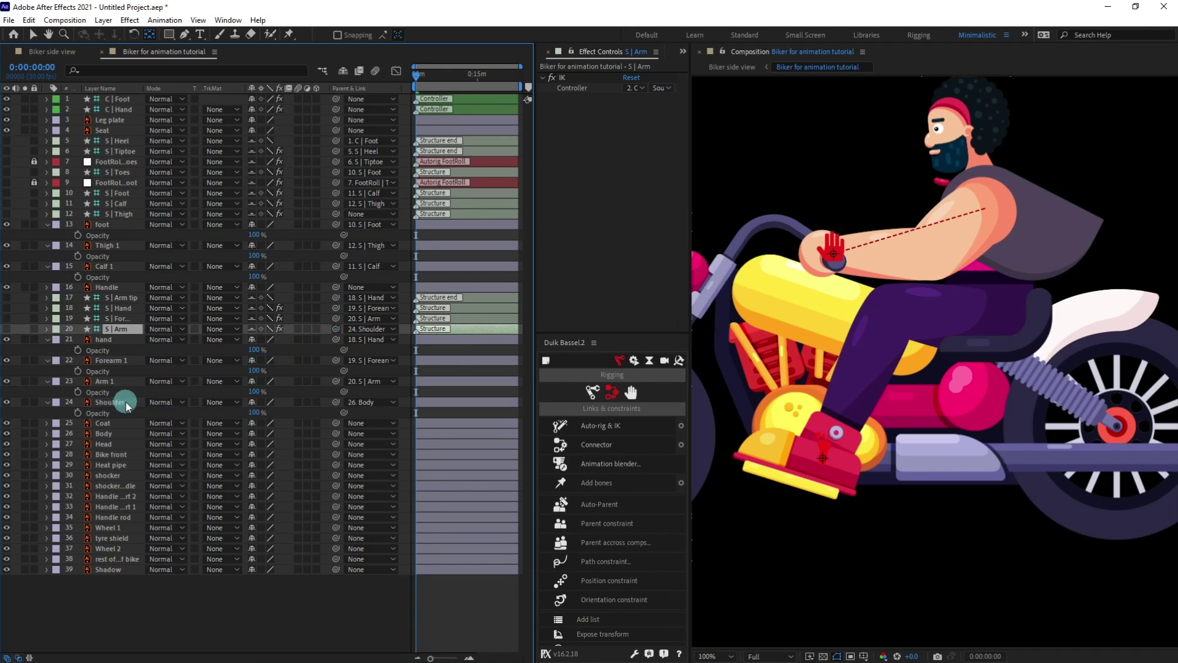
# Parent the S | Thigh structure to Body and hide the shy layers.
pyautogui.click(127, 214)
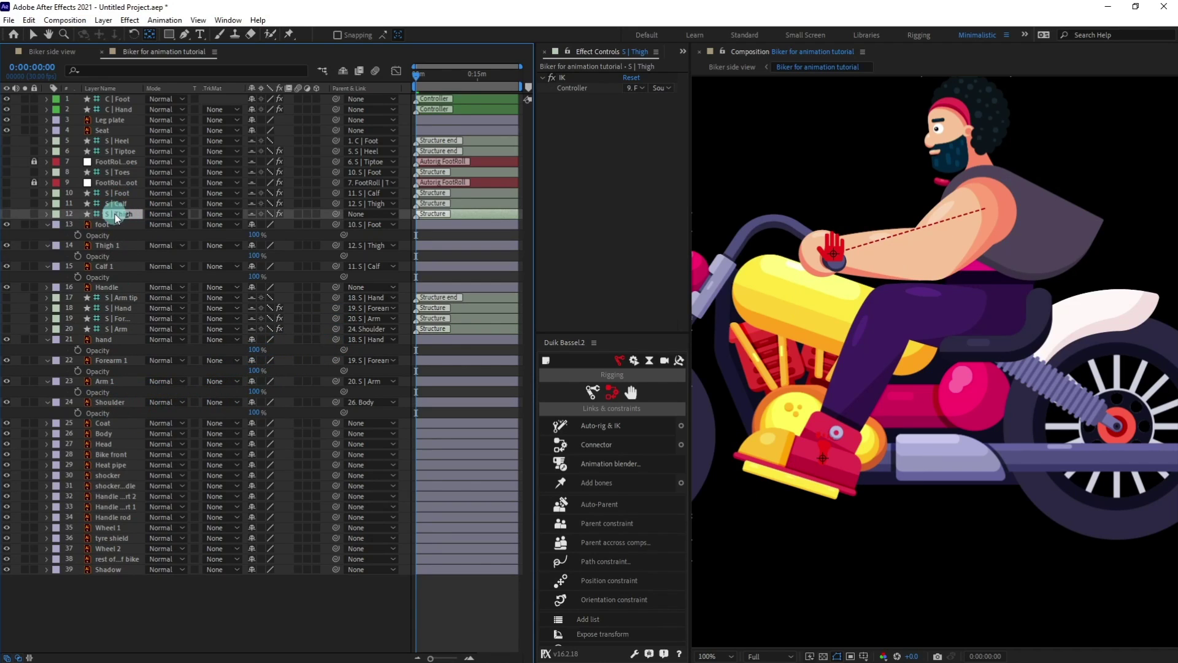
pyautogui.moveTo(337, 216); pyautogui.dragTo(120, 436)
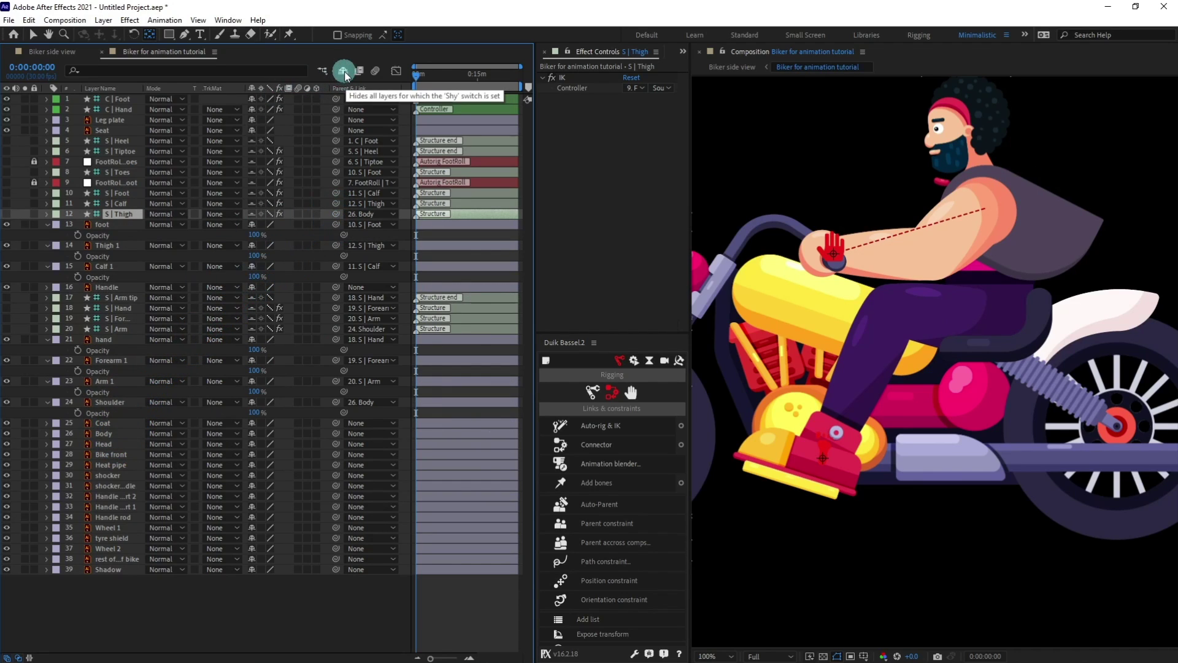
pyautogui.click(343, 72)
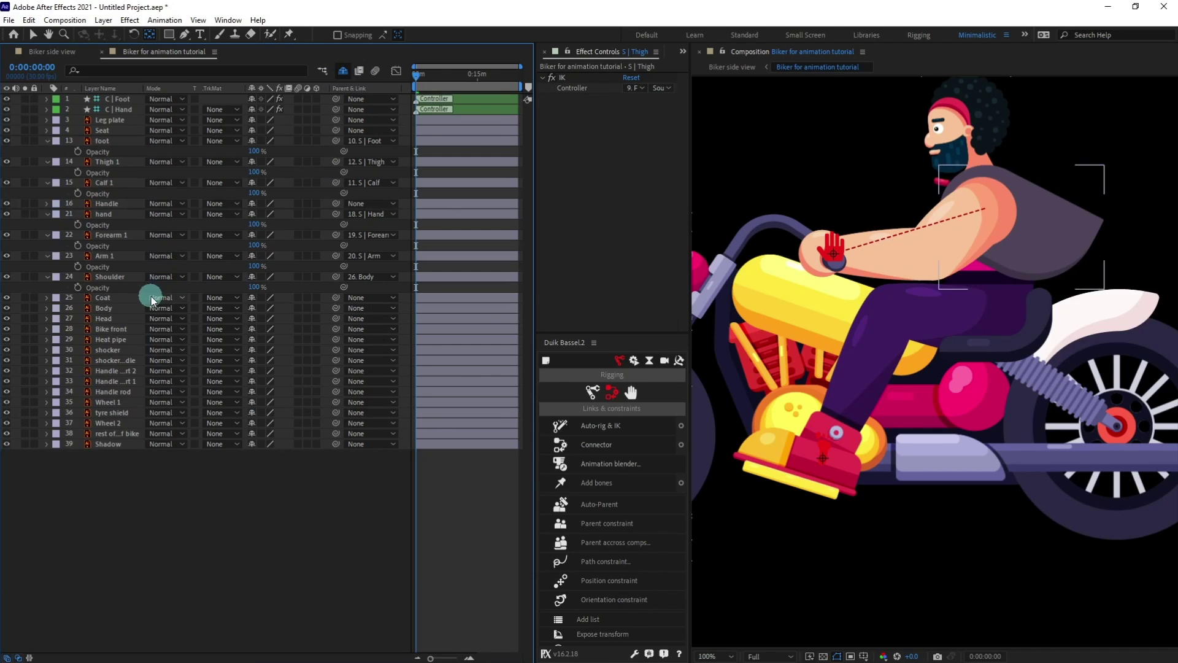
# Test the rig by moving the Body layer, and undo the move.
pyautogui.click(106, 308)
pyautogui.press('v')
pyautogui.moveTo(999, 274); pyautogui.dragTo(976, 264)
pyautogui.hotkey('ctrl', 'z')
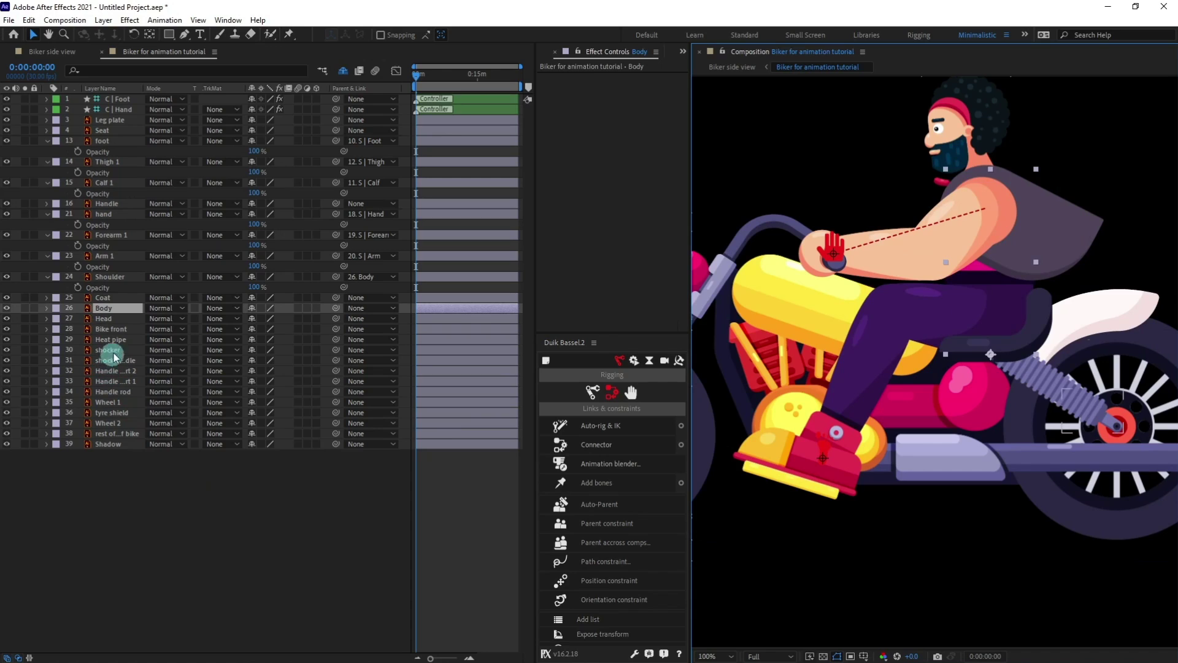
# Move the Head layer's anchor point to the base of the neck, using solo, and parent Head to Body.
pyautogui.click(103, 319)
pyautogui.click(24, 319)
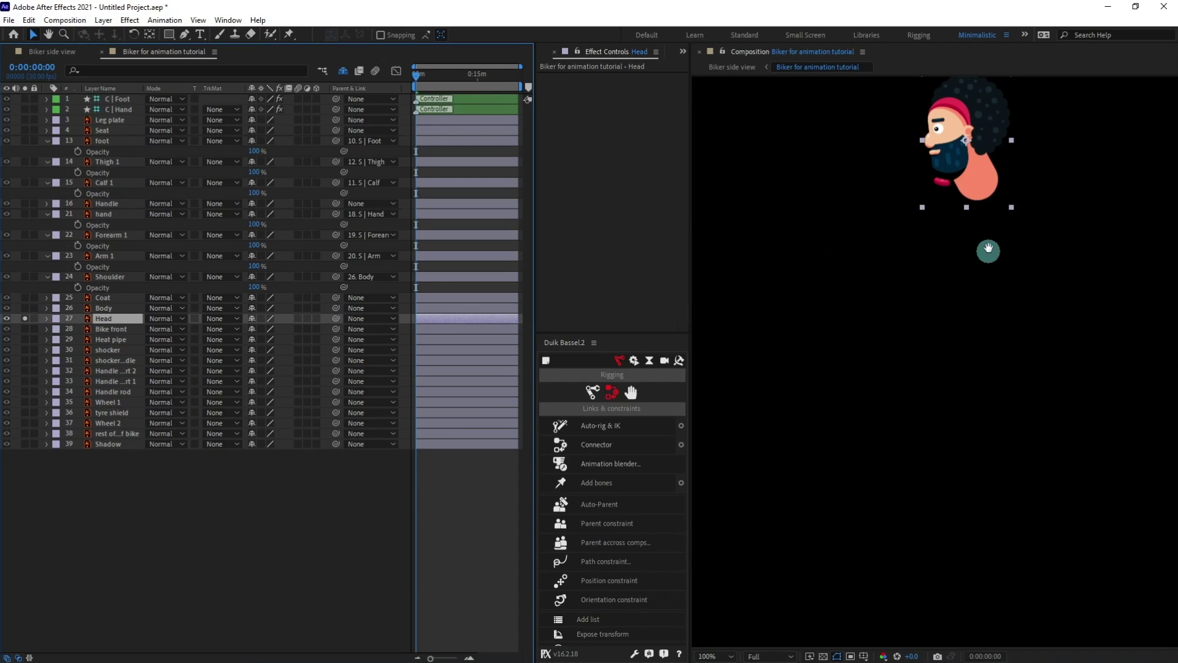
pyautogui.moveTo(988, 249); pyautogui.dragTo(967, 297)
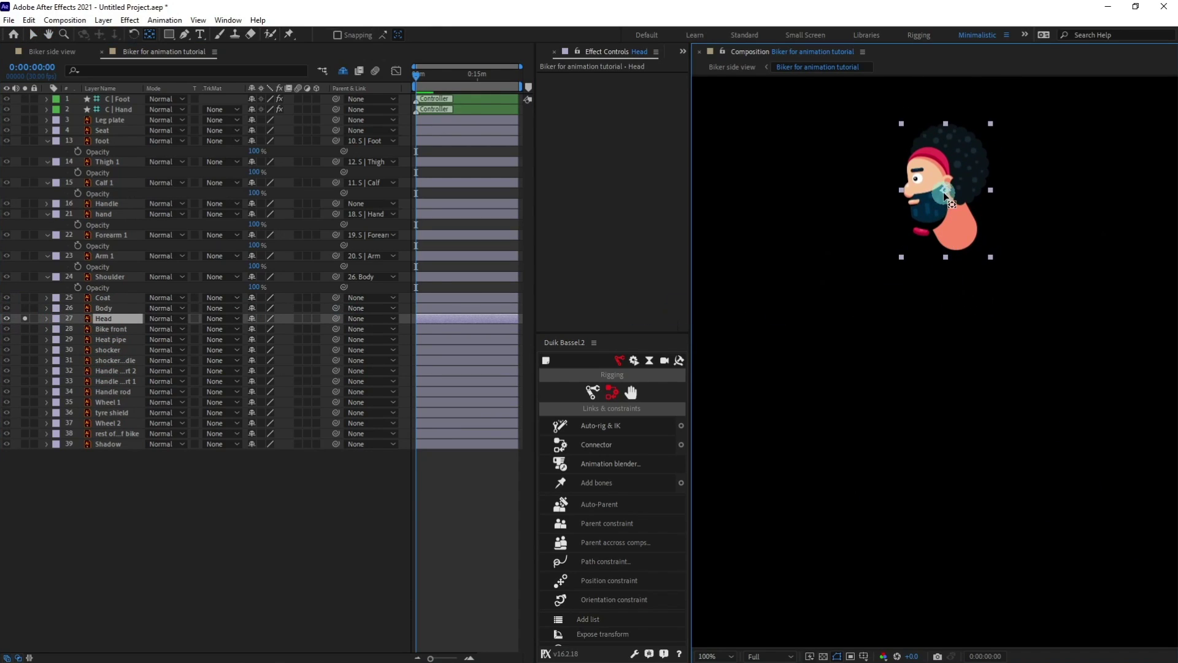
pyautogui.click(24, 319)
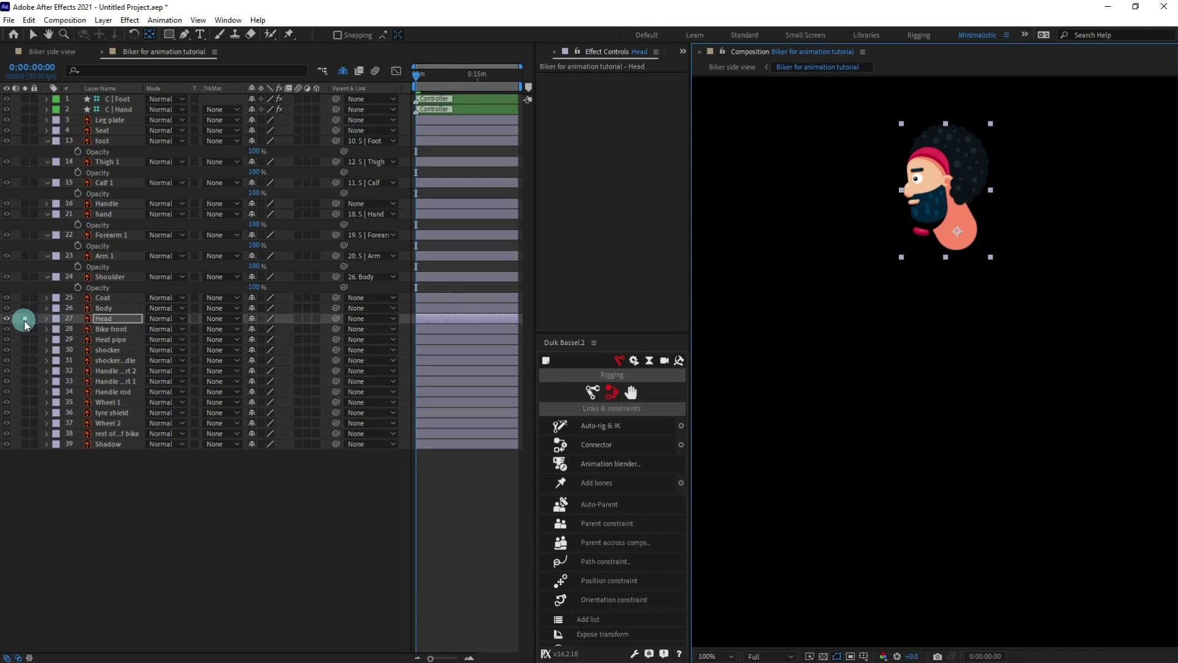
pyautogui.moveTo(336, 319); pyautogui.dragTo(338, 325)
pyautogui.moveTo(181, 321); pyautogui.dragTo(130, 311)
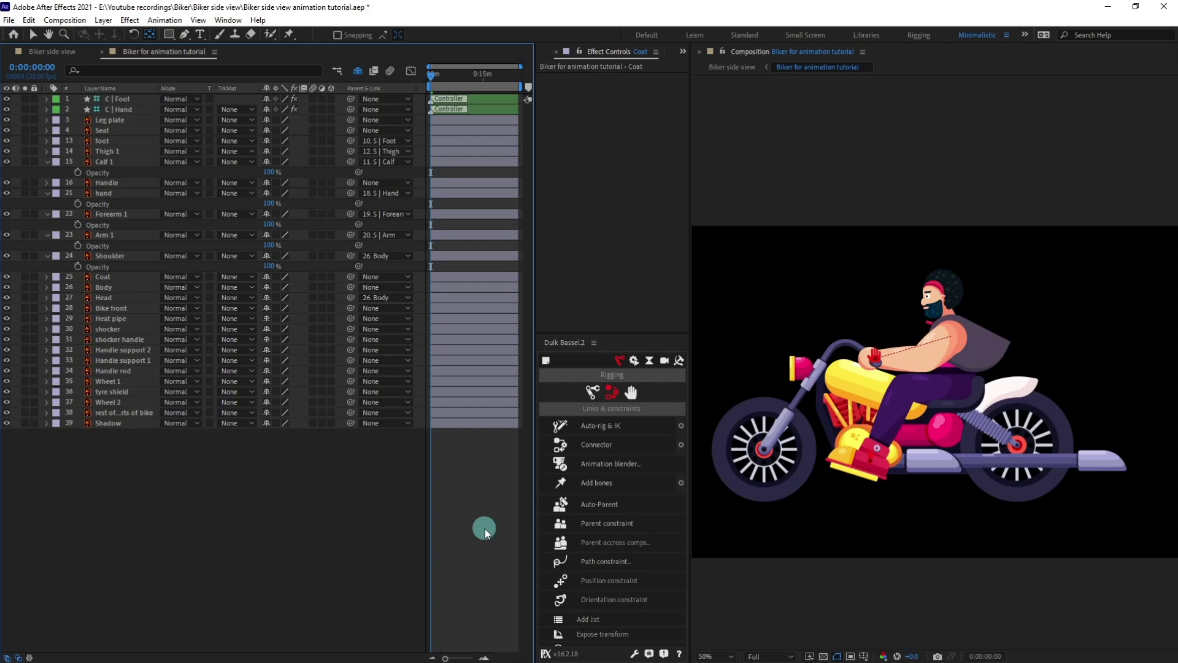
# Move the Coat layer's anchor point to the shoulder joint, using solo, and parent Coat to Shoulder.
pyautogui.click(49, 279)
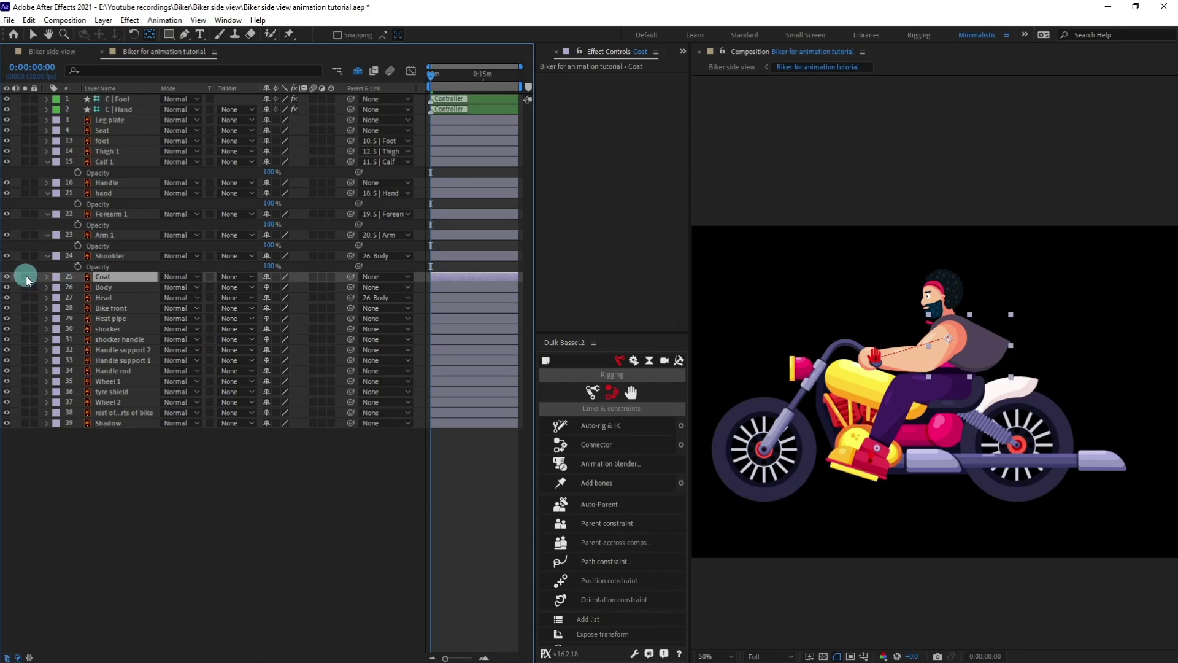
pyautogui.click(25, 277)
pyautogui.press('/')
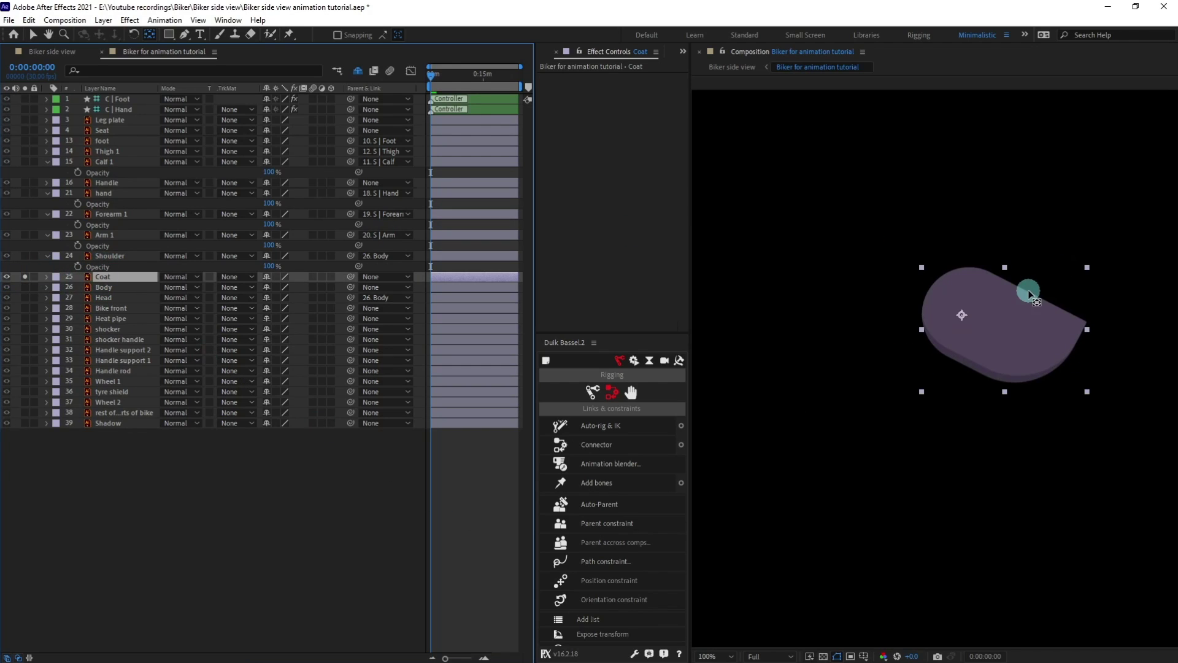
pyautogui.click(964, 311)
pyautogui.moveTo(970, 316); pyautogui.dragTo(971, 309)
pyautogui.click(25, 276)
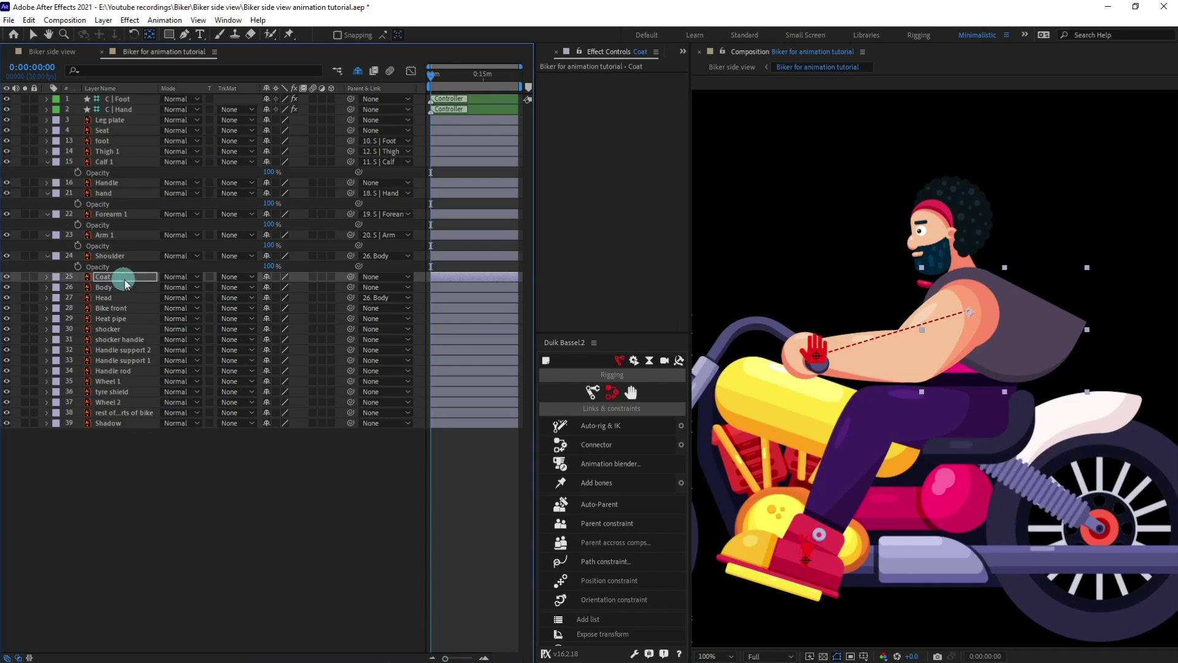
pyautogui.moveTo(350, 277); pyautogui.dragTo(102, 259)
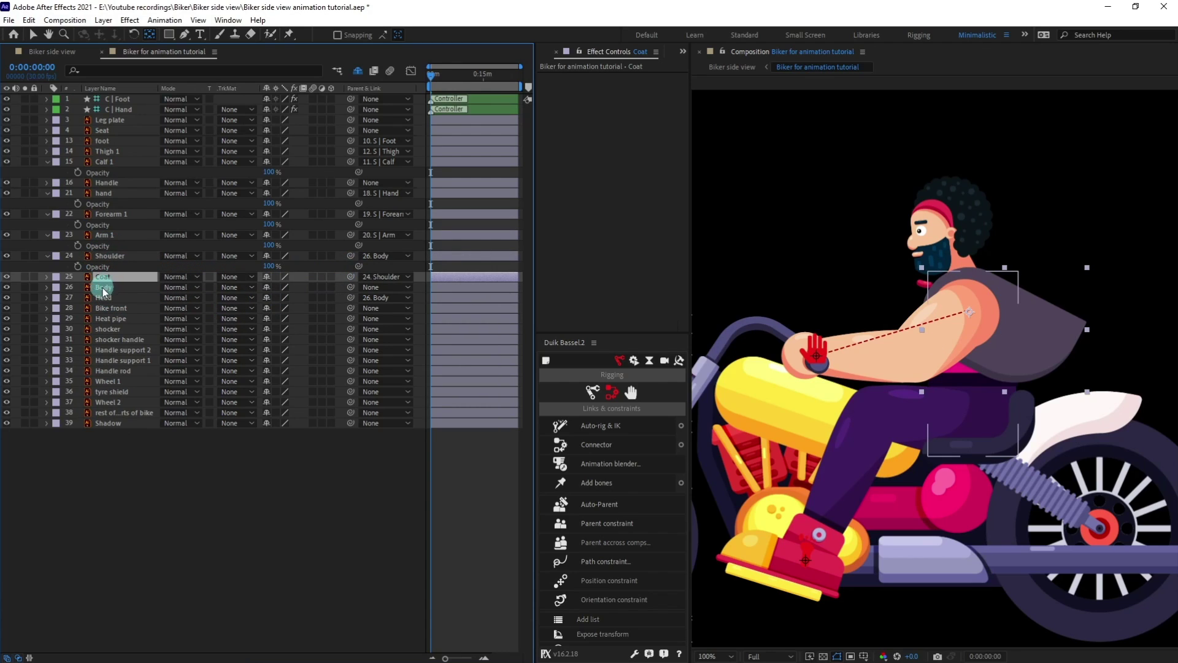
# Parent the Body layer to Seat and collapse the Calf 1 layer's properties.
pyautogui.click(102, 286)
pyautogui.moveTo(350, 287); pyautogui.dragTo(116, 133)
pyautogui.click(116, 132)
pyautogui.click(36, 172)
pyautogui.click(47, 162)
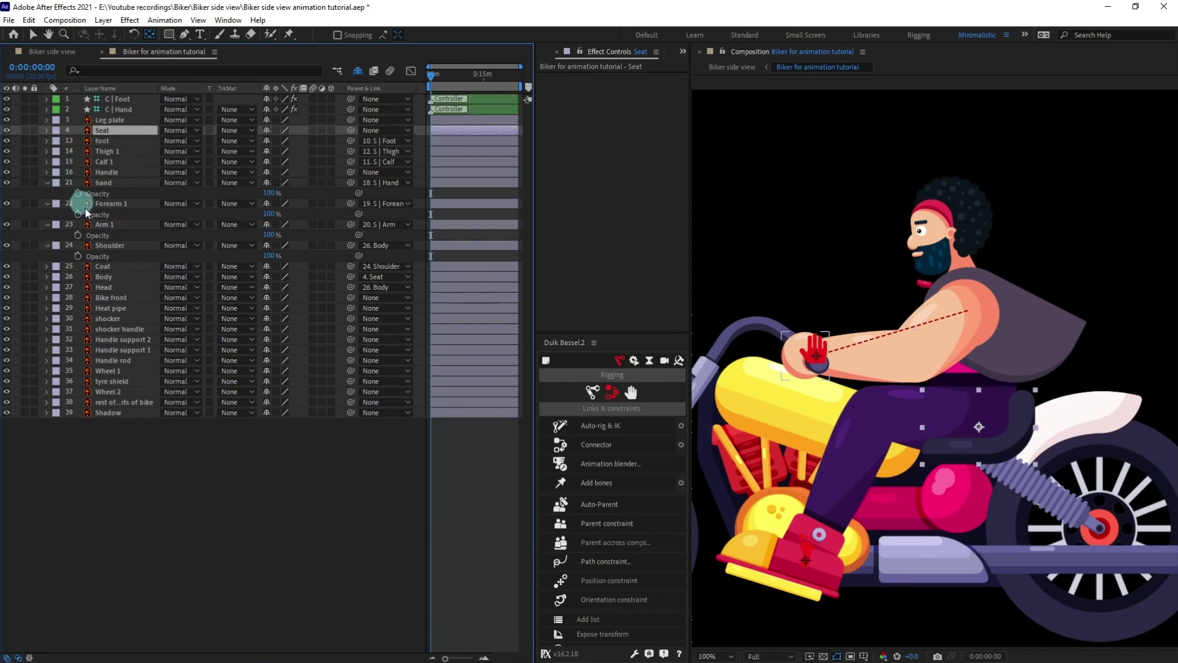
# Parent the Bike front layer to Seat.
pyautogui.click(111, 299)
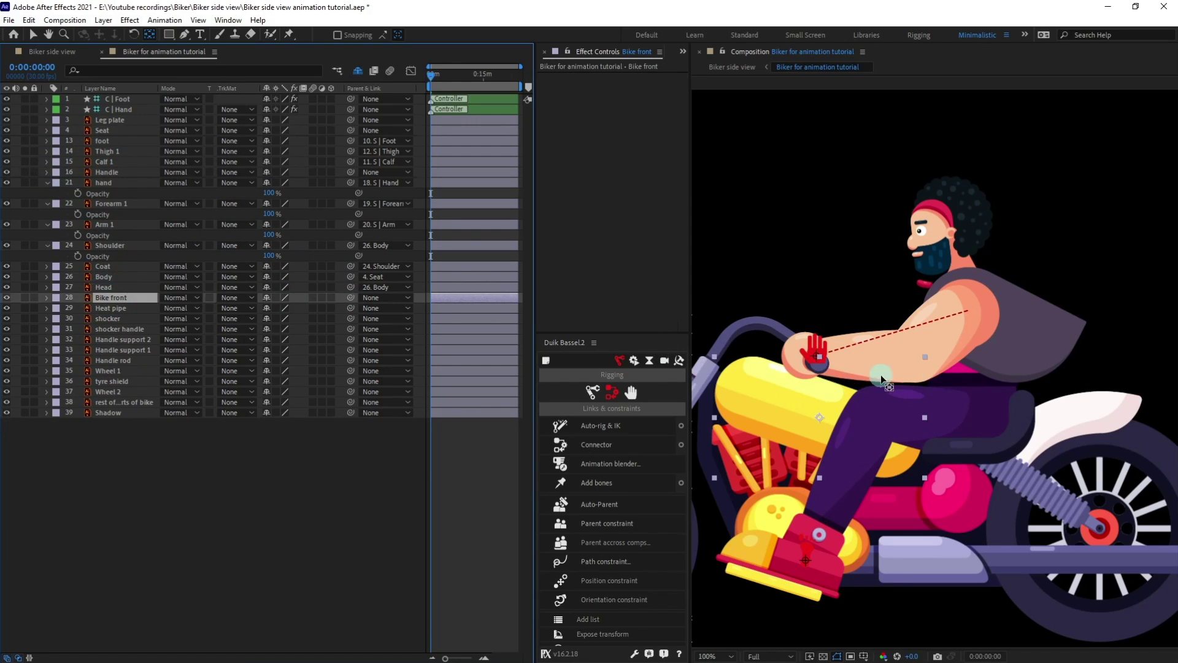
pyautogui.scroll(-2, 876, 370)
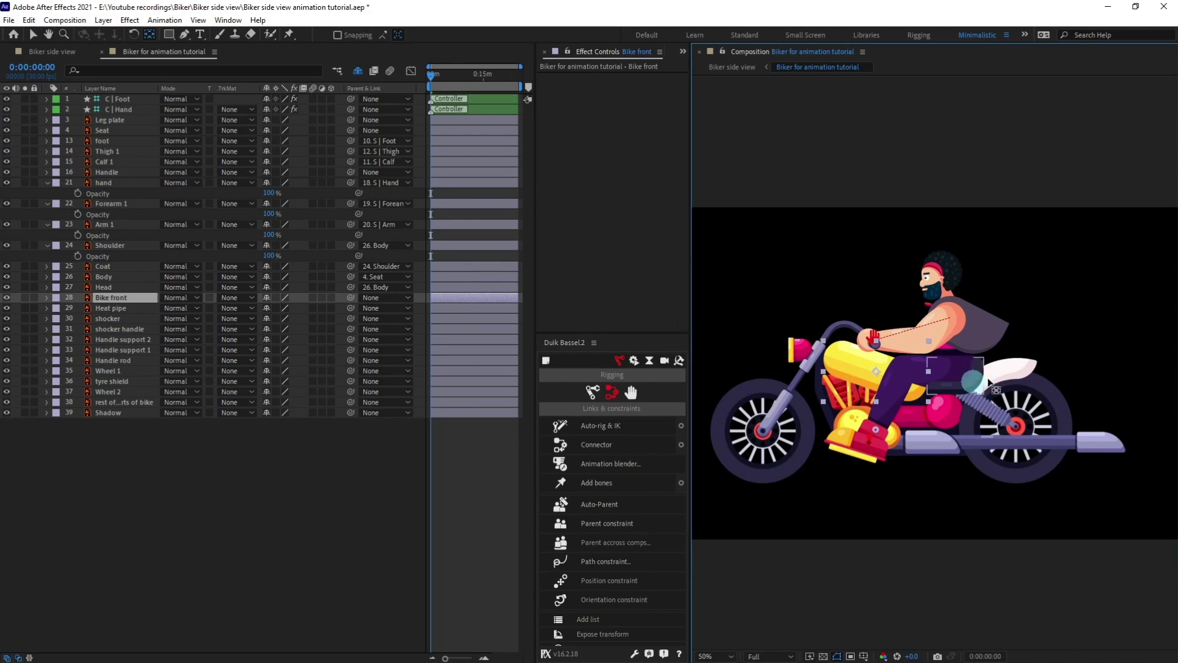
pyautogui.click(136, 330)
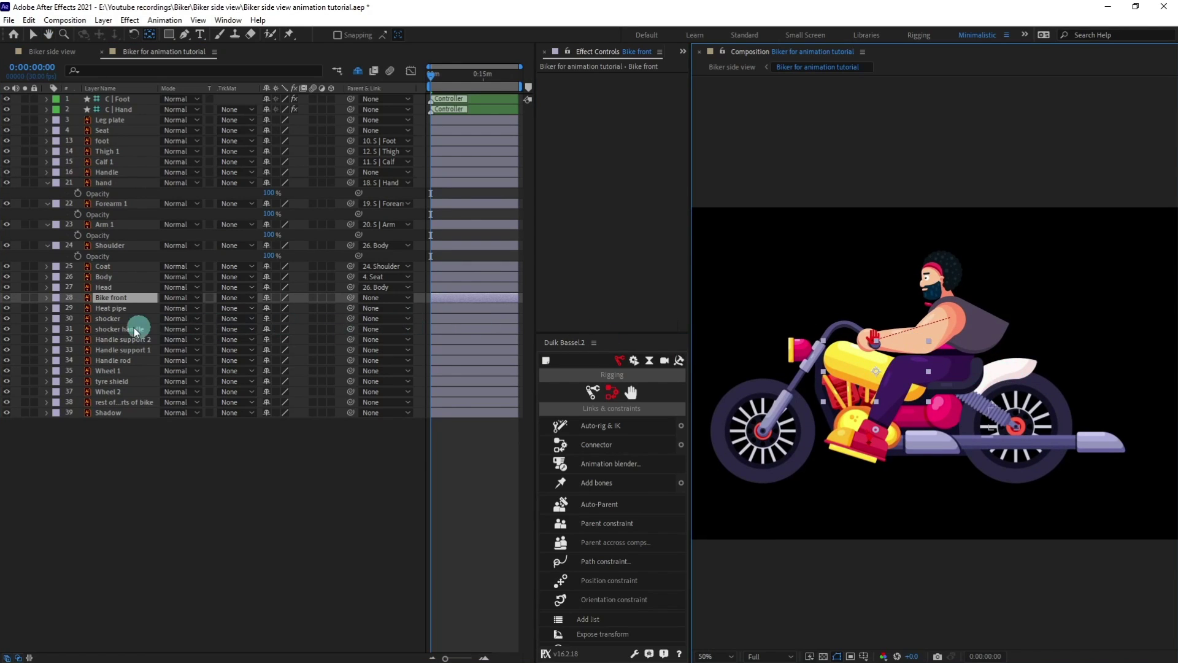
pyautogui.click(377, 298)
pyautogui.click(423, 181)
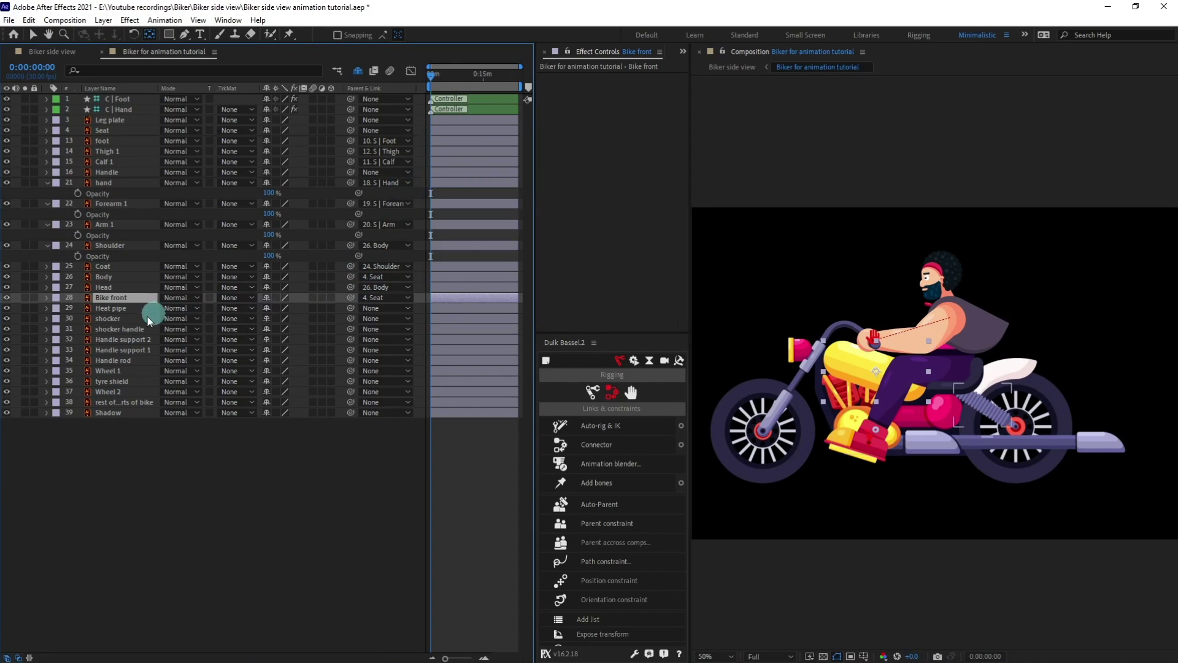
# Parent the Heat pipe layer to Seat and the shocker layer to shocker handle.
pyautogui.click(112, 313)
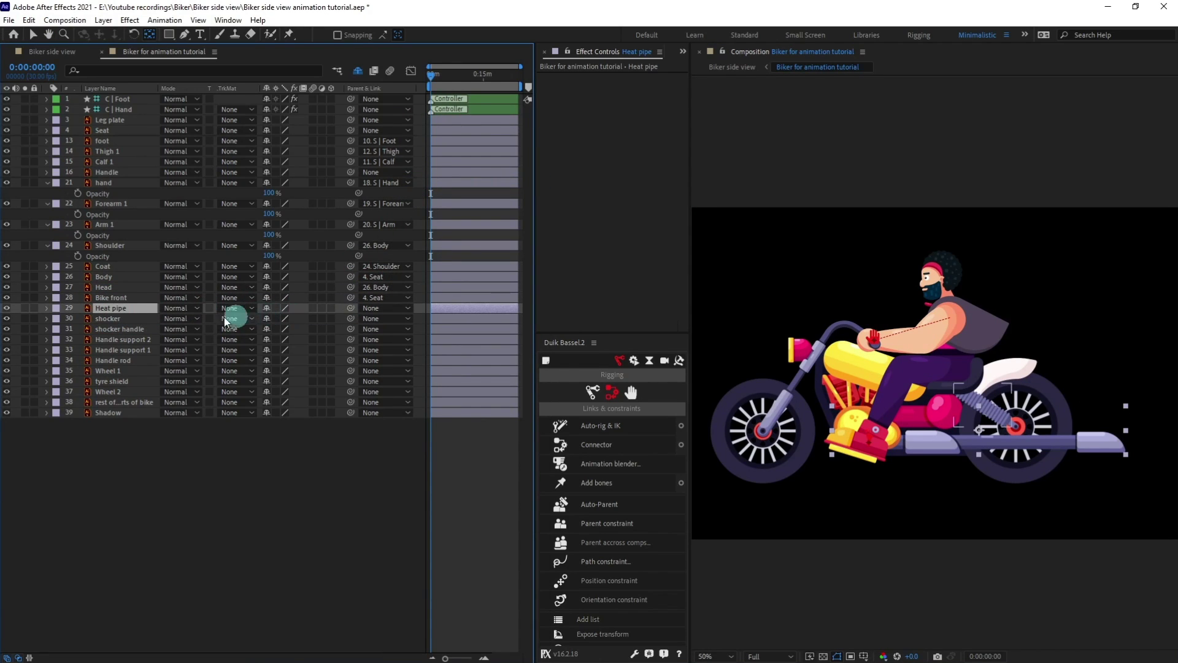
pyautogui.moveTo(344, 314); pyautogui.dragTo(116, 130)
pyautogui.click(116, 324)
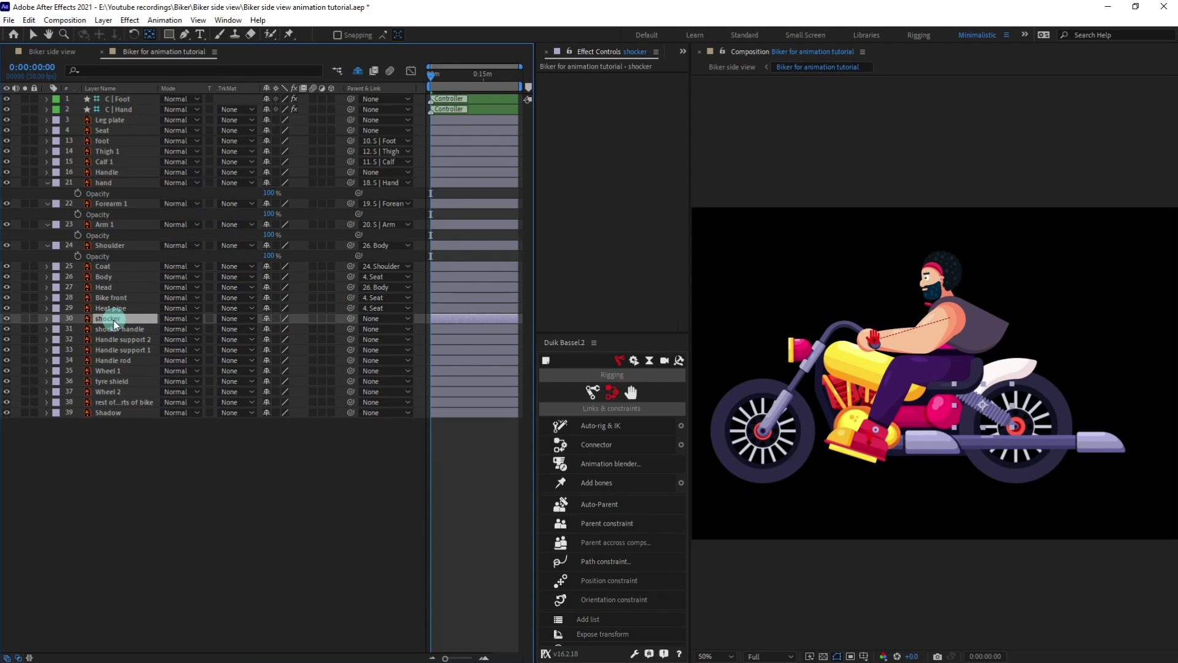
pyautogui.moveTo(351, 321); pyautogui.dragTo(111, 328)
# Solo the shocker handle layer, move its anchor point to the round joint at its lower end, and turn solo off.
pyautogui.click(22, 330)
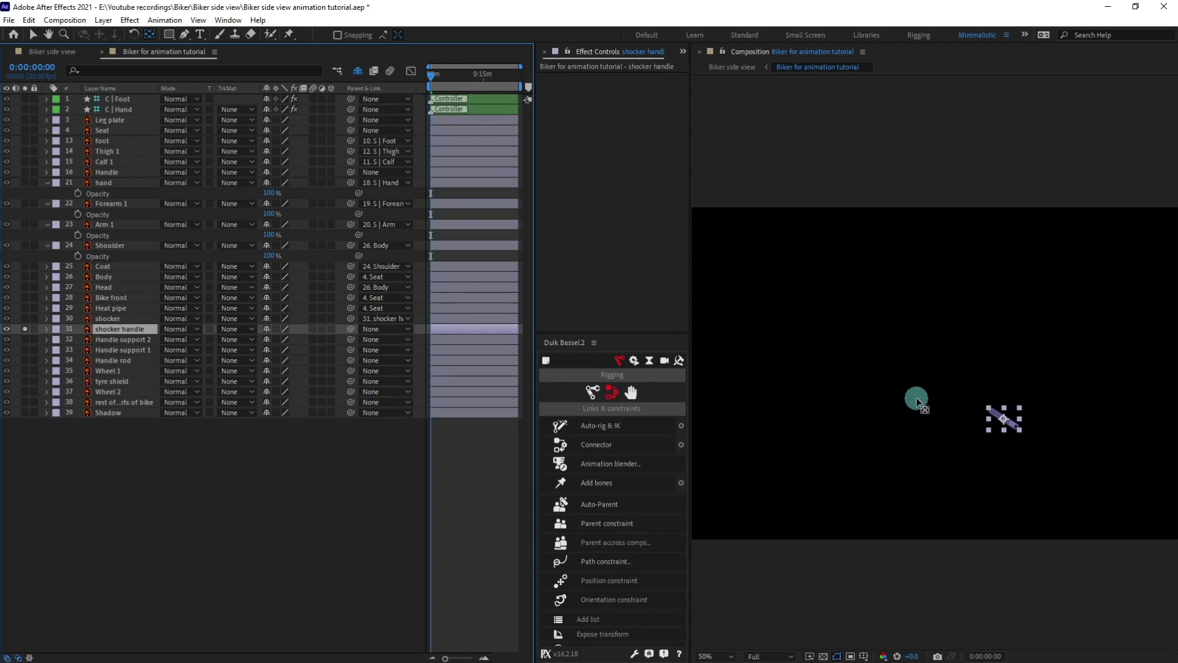
pyautogui.scroll(1, 916, 399)
pyautogui.moveTo(1039, 454); pyautogui.dragTo(1008, 403)
pyautogui.scroll(1, 933, 378)
pyautogui.scroll(2, 910, 340)
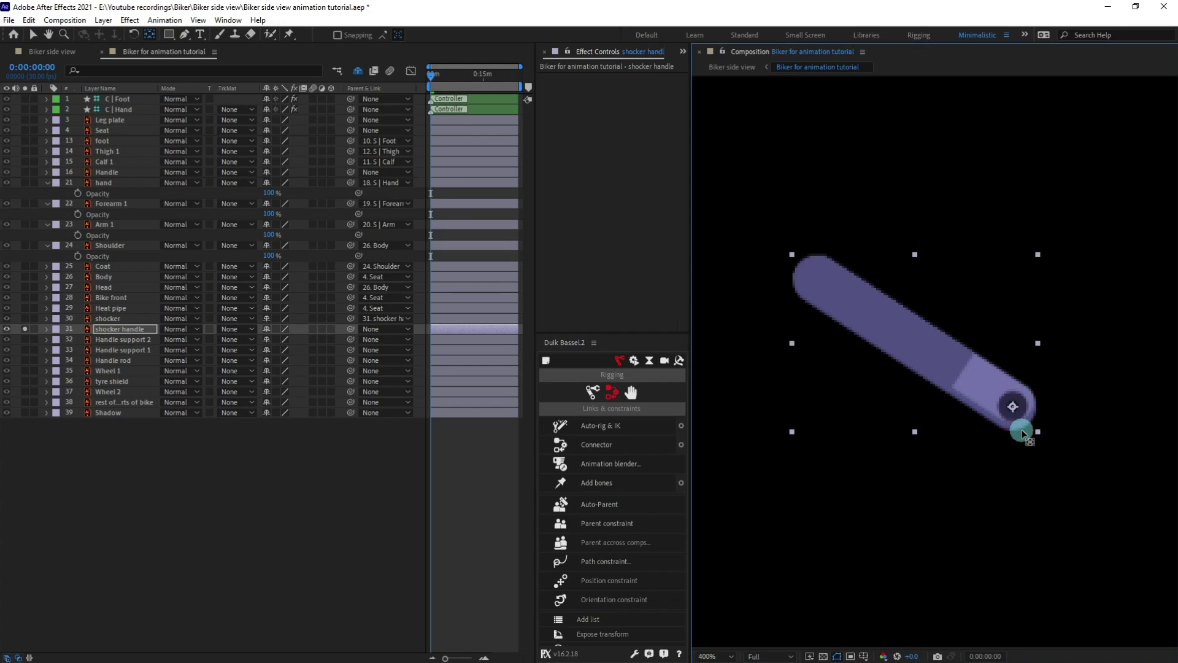
pyautogui.click(24, 329)
pyautogui.press(',')
pyautogui.press(',')
pyautogui.press(',')
pyautogui.press(',')
pyautogui.press(',')
pyautogui.press(',')
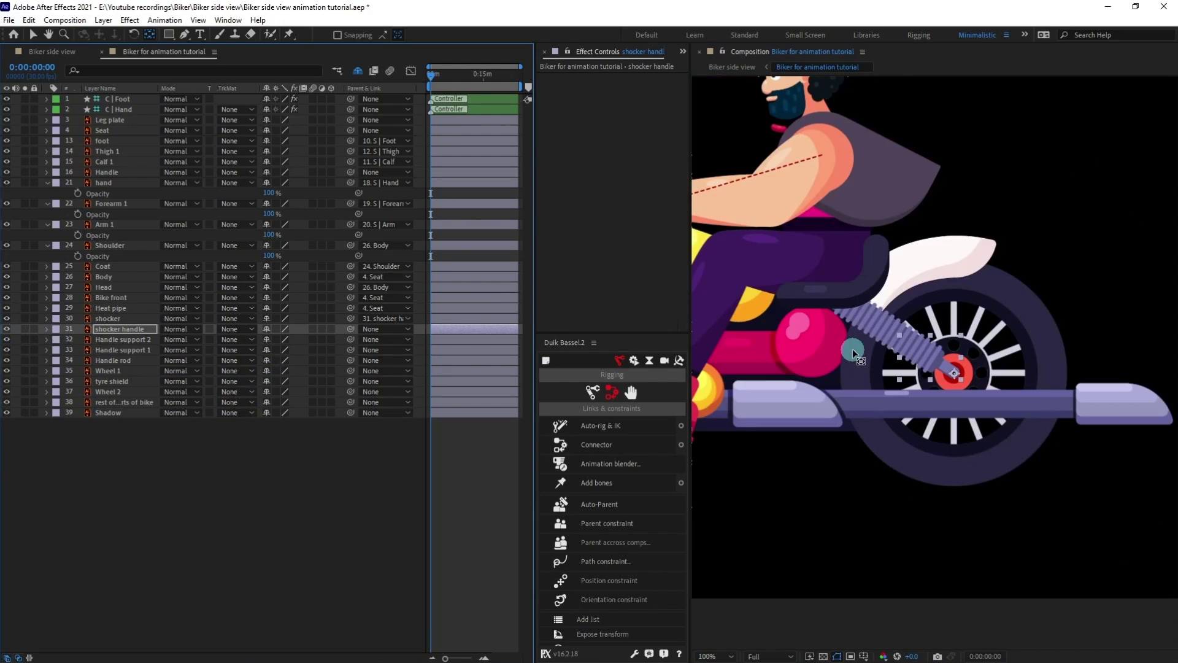
# Parent the Handle support 2 layer to the rest of the body parts of bike layer.
pyautogui.click(143, 341)
pyautogui.press('.')
pyautogui.press('.')
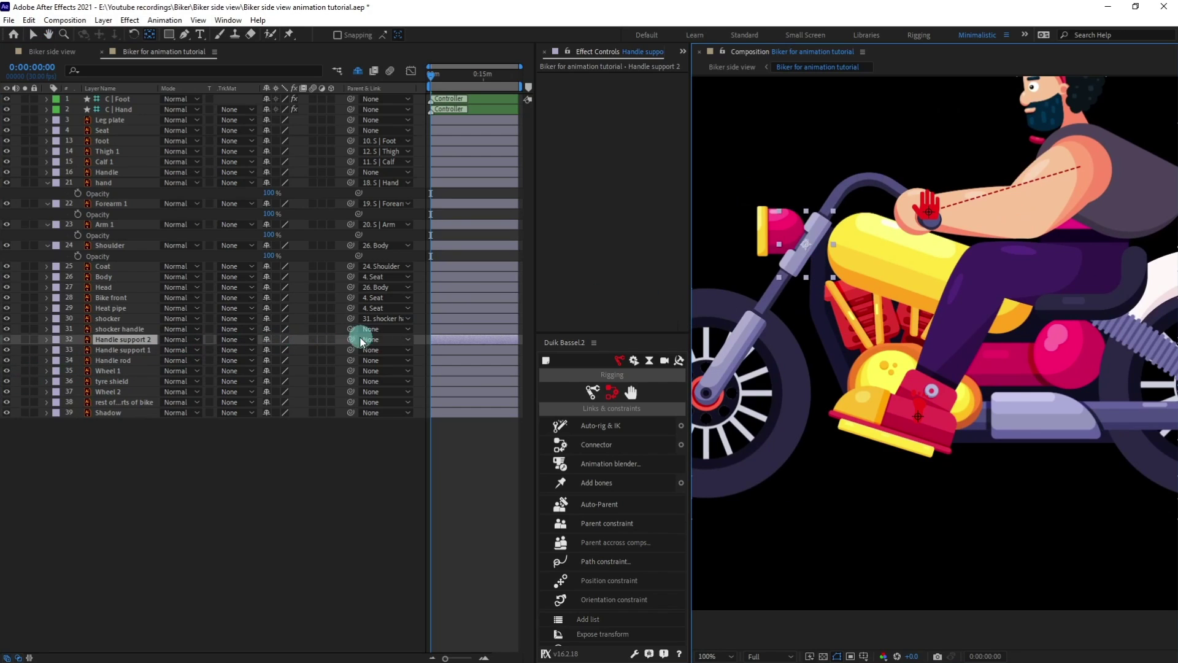
pyautogui.moveTo(351, 339); pyautogui.dragTo(119, 403)
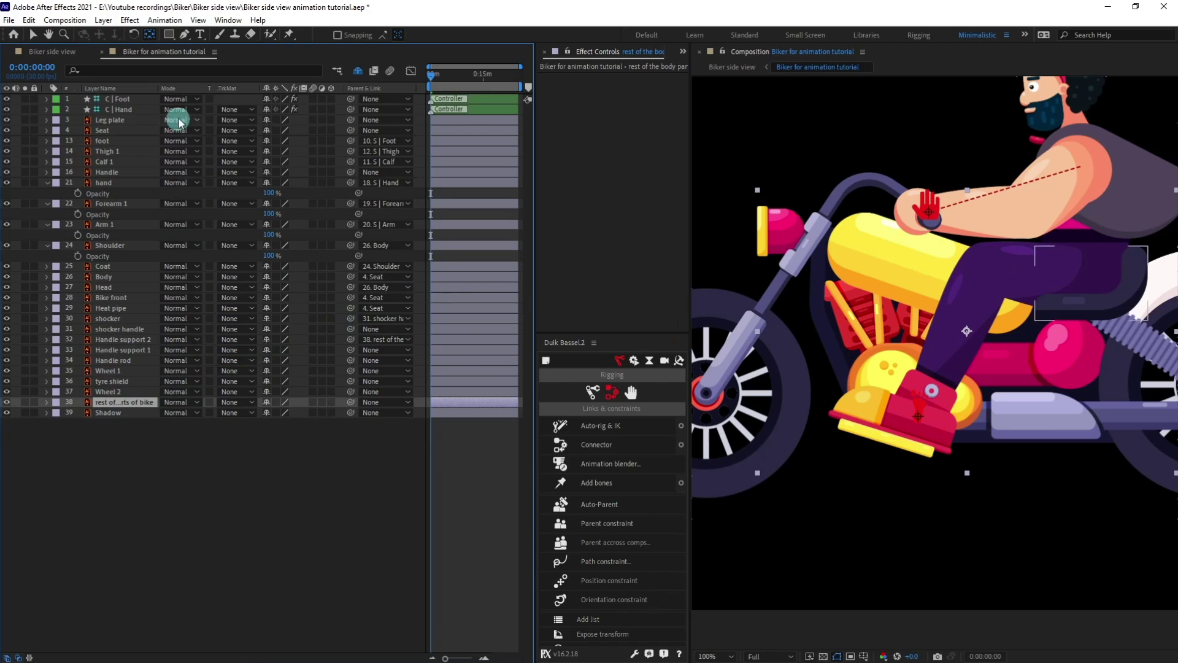
# Widen the layer name column and parent the rest of the body parts of bike layer to Bike front.
pyautogui.moveTo(156, 87); pyautogui.dragTo(171, 88)
pyautogui.click(158, 404)
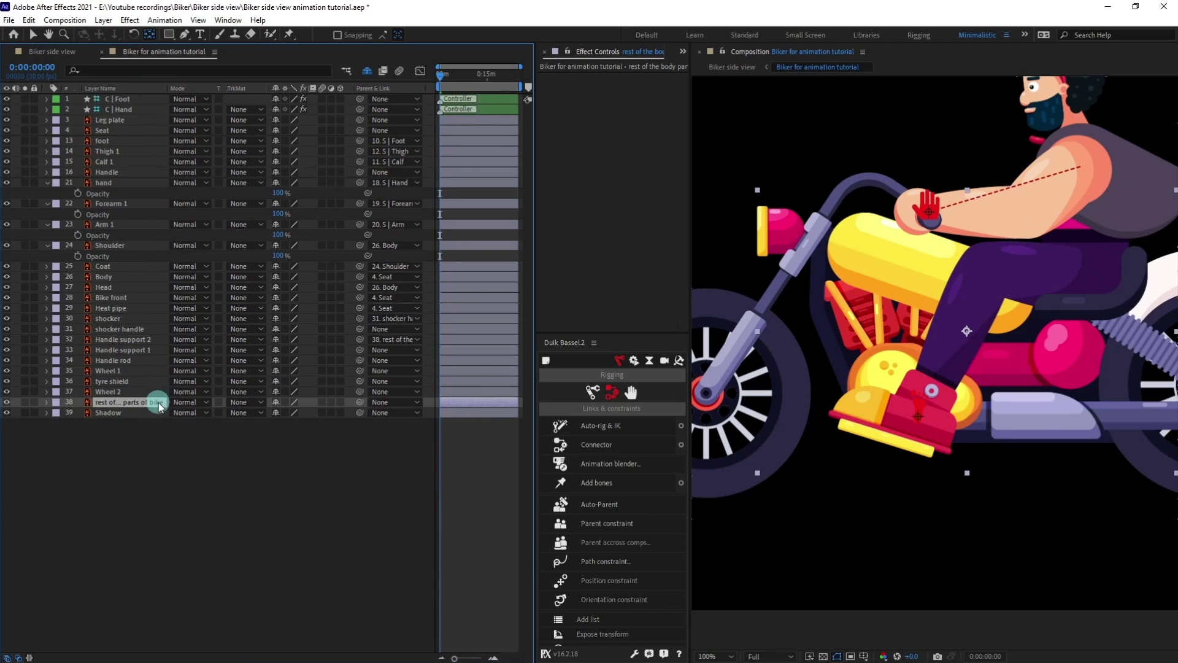
pyautogui.click(280, 407)
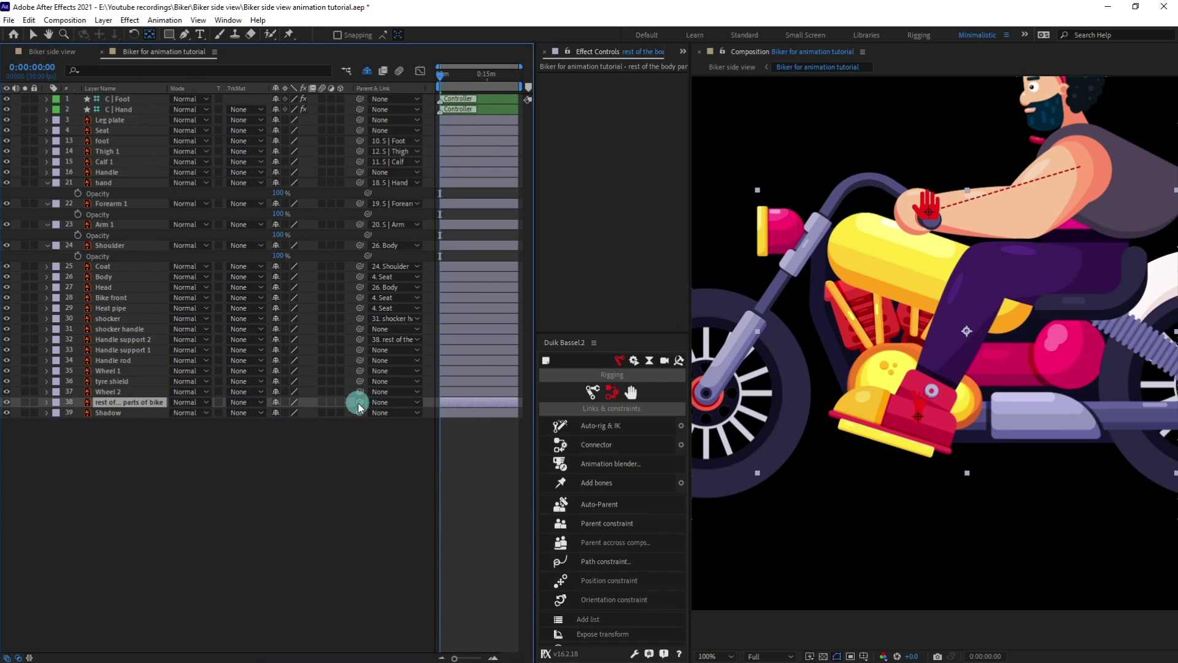
pyautogui.moveTo(193, 425); pyautogui.dragTo(127, 298)
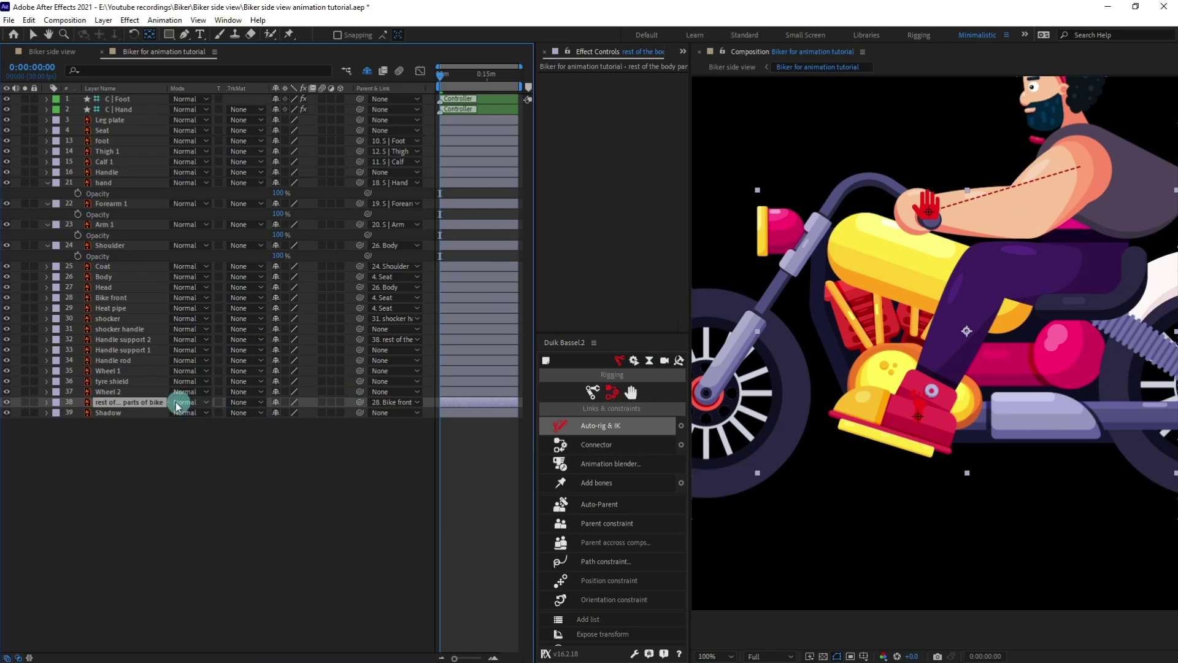
# Parent the tyre shield layer to Seat.
pyautogui.click(116, 382)
pyautogui.scroll(-1, 964, 379)
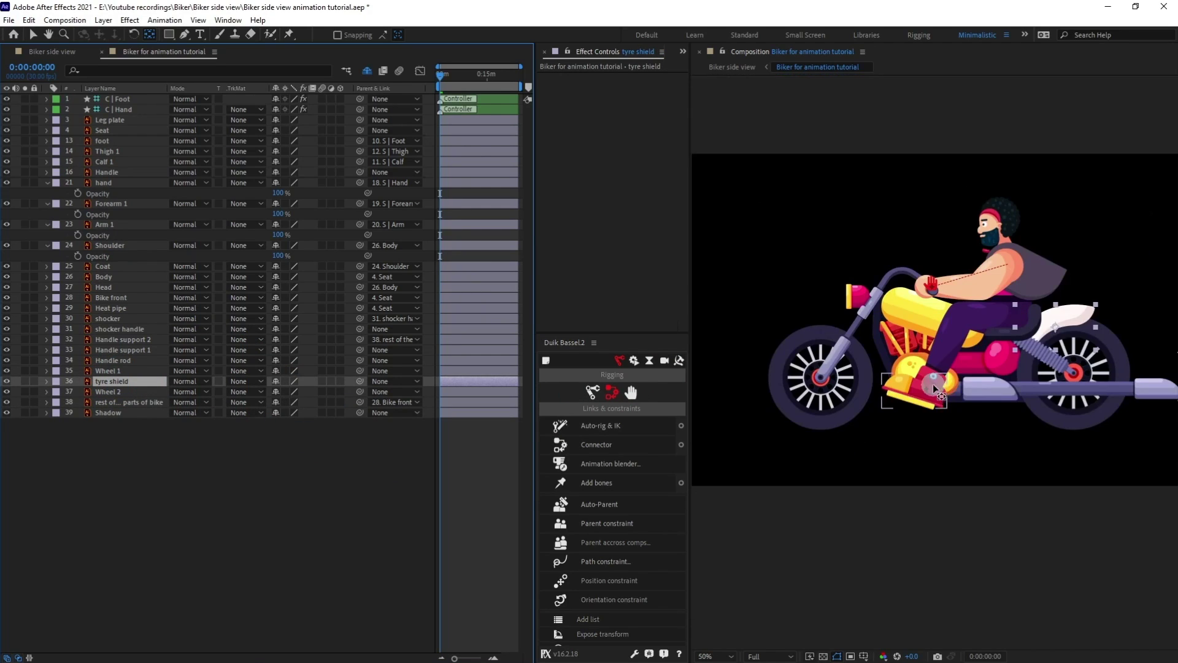
pyautogui.moveTo(964, 378); pyautogui.dragTo(943, 374)
pyautogui.moveTo(359, 386); pyautogui.dragTo(103, 131)
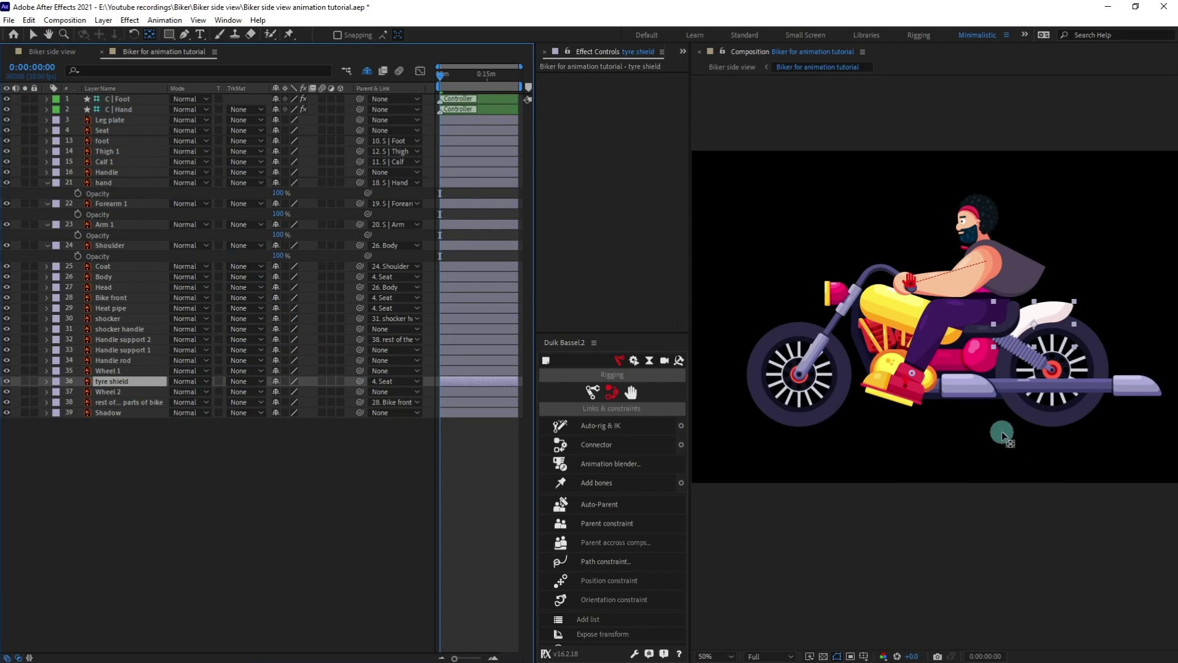
# Test the bike parenting by moving the Seat layer, and undo the move.
pyautogui.click(182, 452)
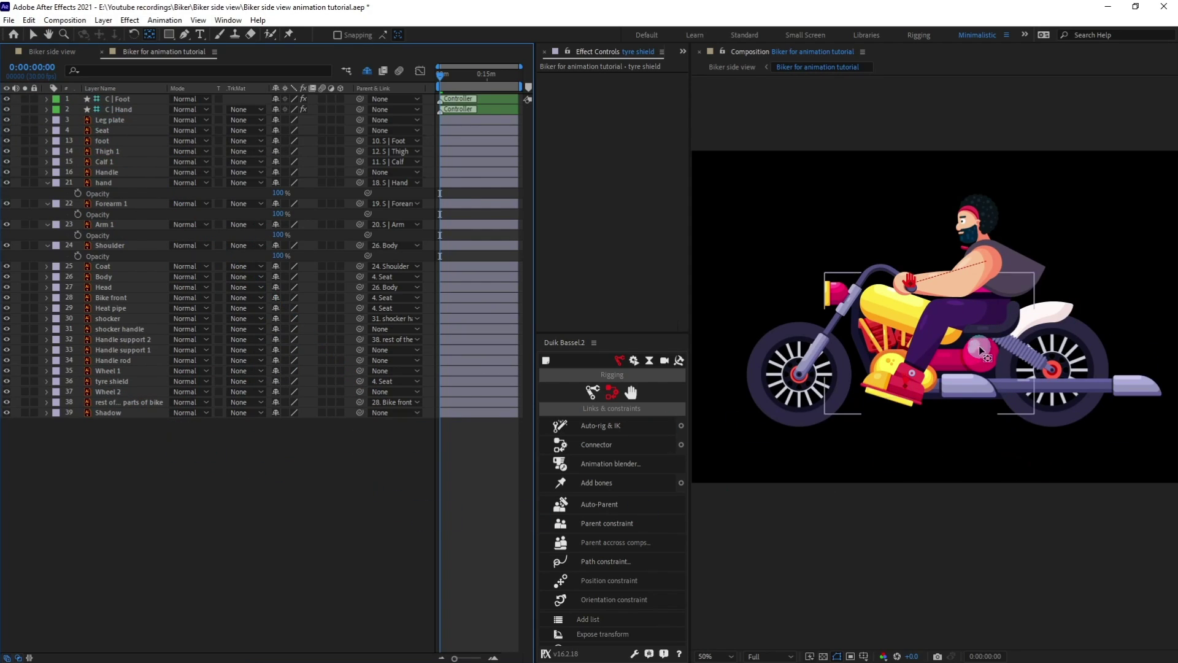
pyautogui.click(110, 133)
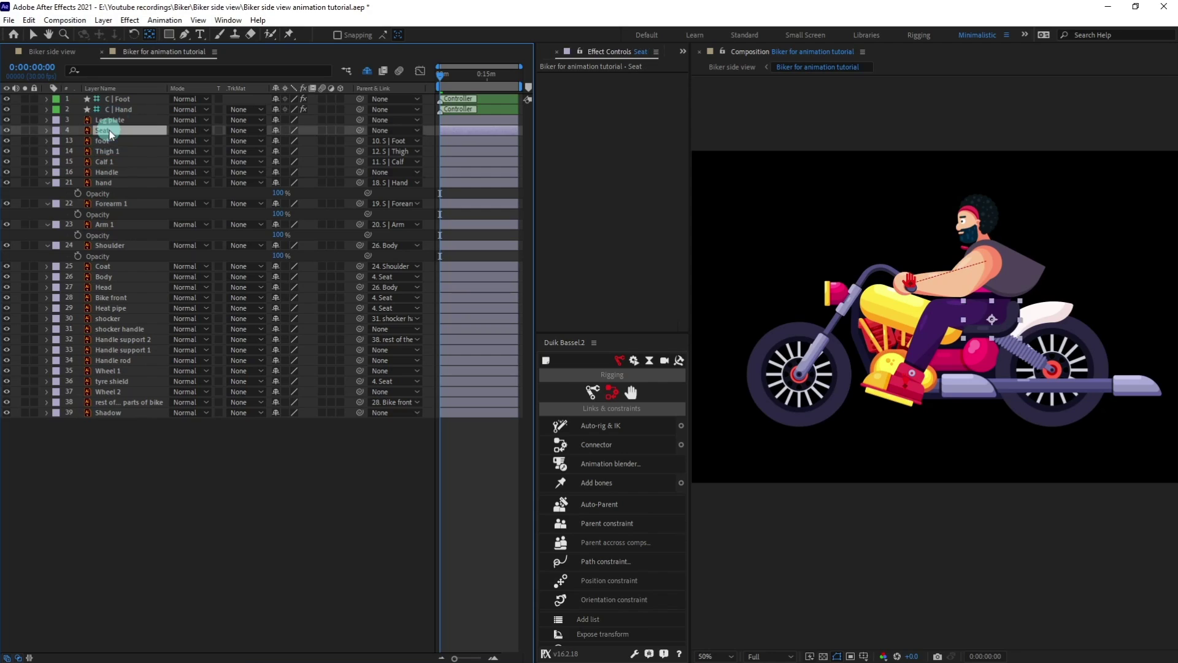
pyautogui.moveTo(997, 321); pyautogui.dragTo(992, 324)
pyautogui.hotkey('ctrl', 'z')
pyautogui.click(411, 524)
pyautogui.click(453, 522)
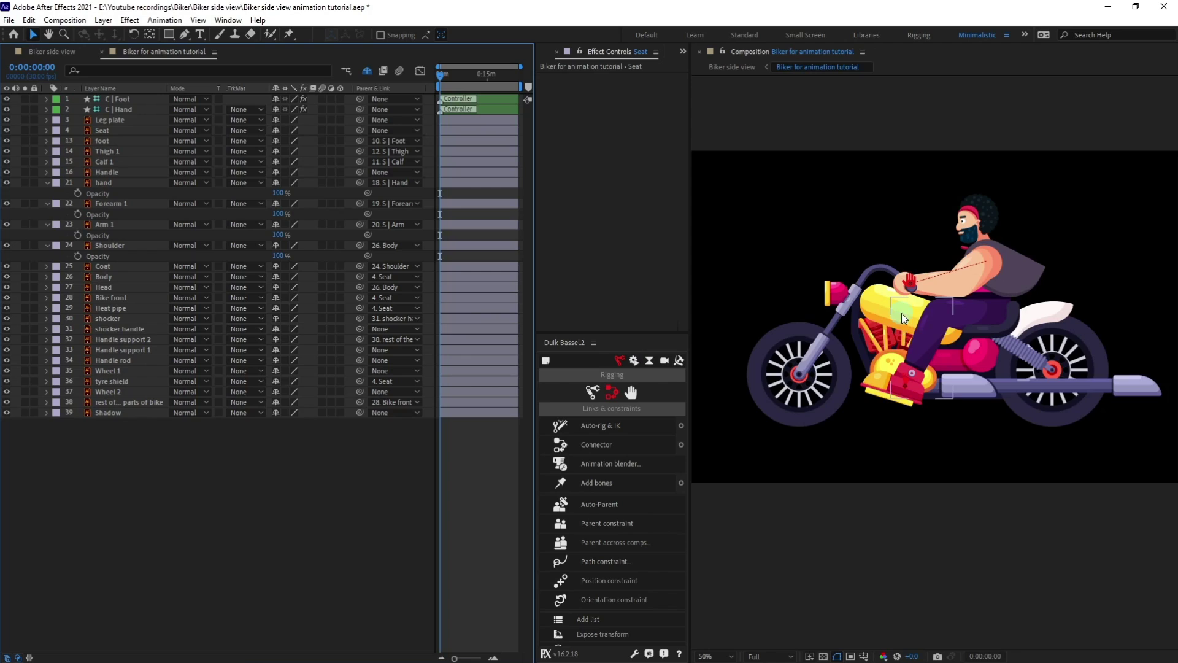
pyautogui.click(777, 350)
pyautogui.click(1065, 328)
pyautogui.click(734, 356)
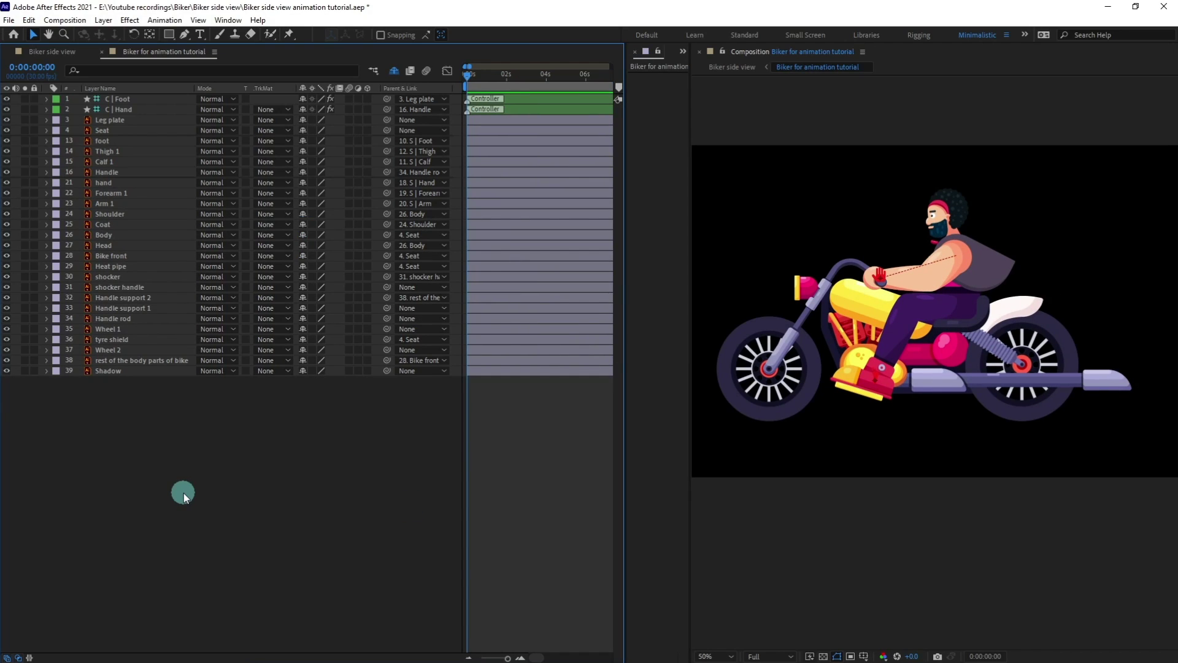
# Make the layers from Thigh 1 to Shoulder, tyre shield and rest of the body parts of bike shy to hide them.
pyautogui.click(158, 362)
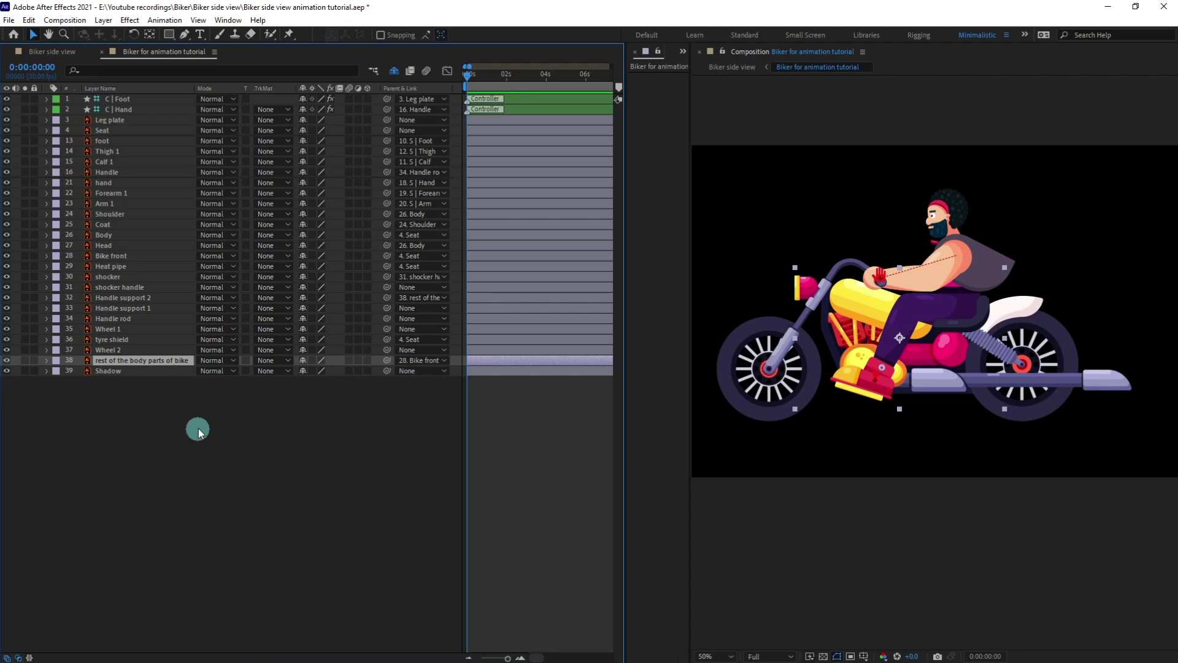
pyautogui.moveTo(111, 228); pyautogui.dragTo(111, 156)
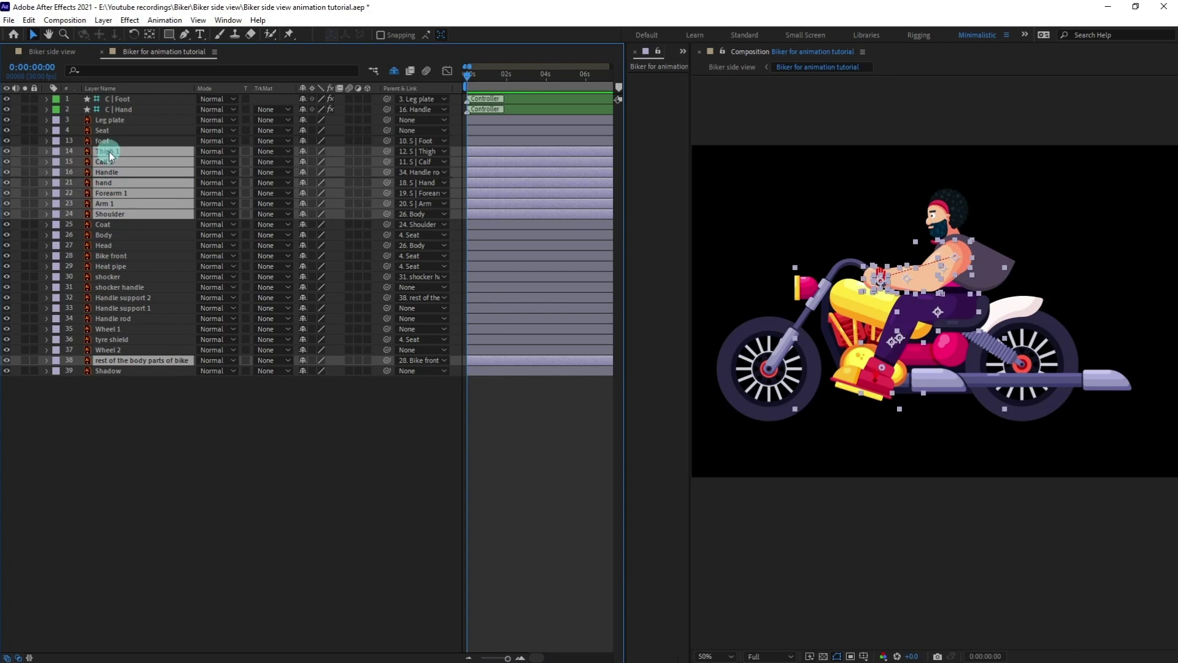
pyautogui.keyDown('ctrl'); pyautogui.click(113, 341); pyautogui.keyUp('ctrl')
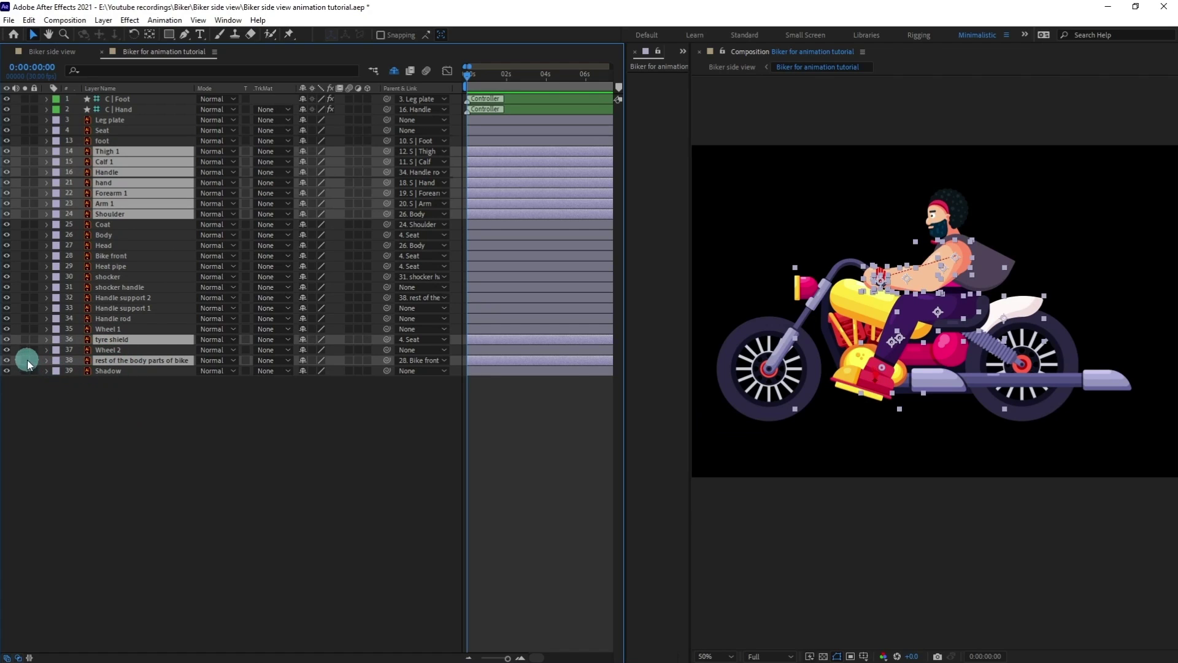
pyautogui.click(303, 360)
pyautogui.click(378, 492)
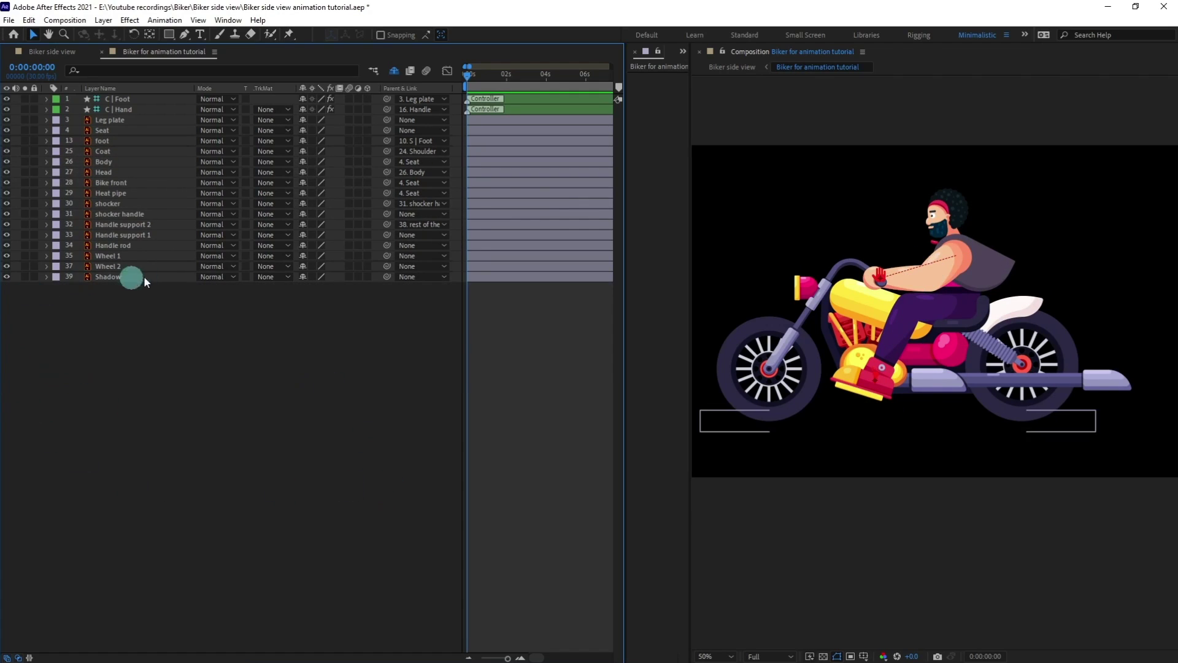
# Reveal the Rotation of both wheels, link Wheel 2's Rotation to Wheel 1's Rotation, and test the link by turning Wheel 1.
pyautogui.click(146, 256)
pyautogui.keyDown('ctrl'); pyautogui.click(123, 265); pyautogui.keyUp('ctrl')
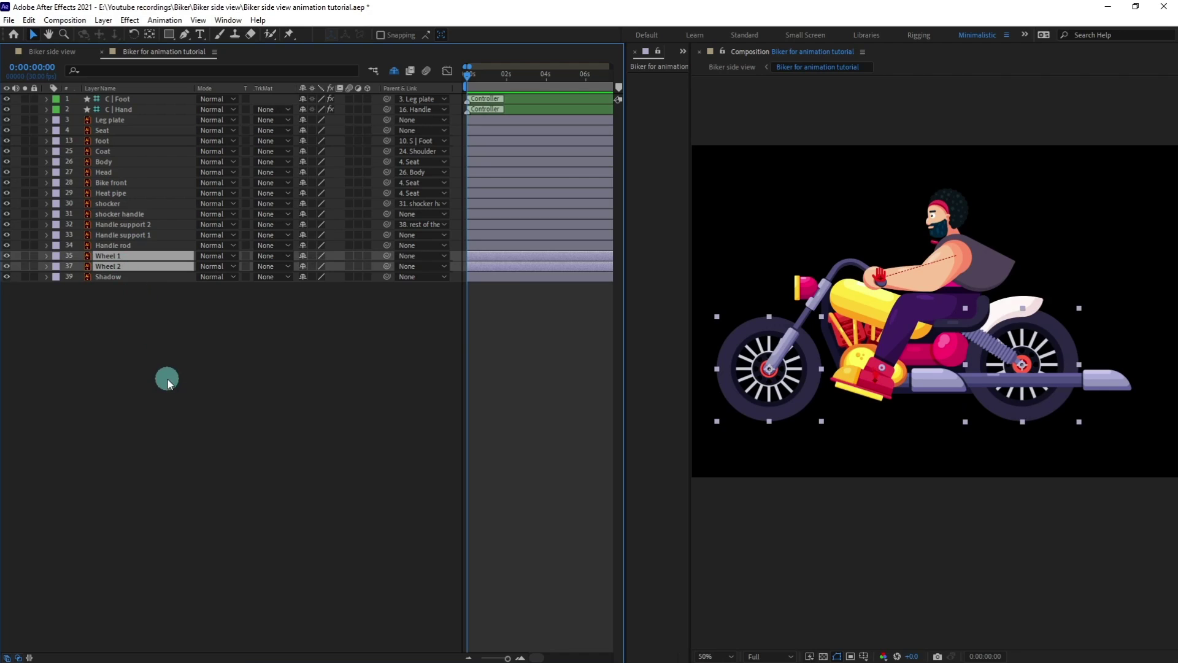
pyautogui.press('r')
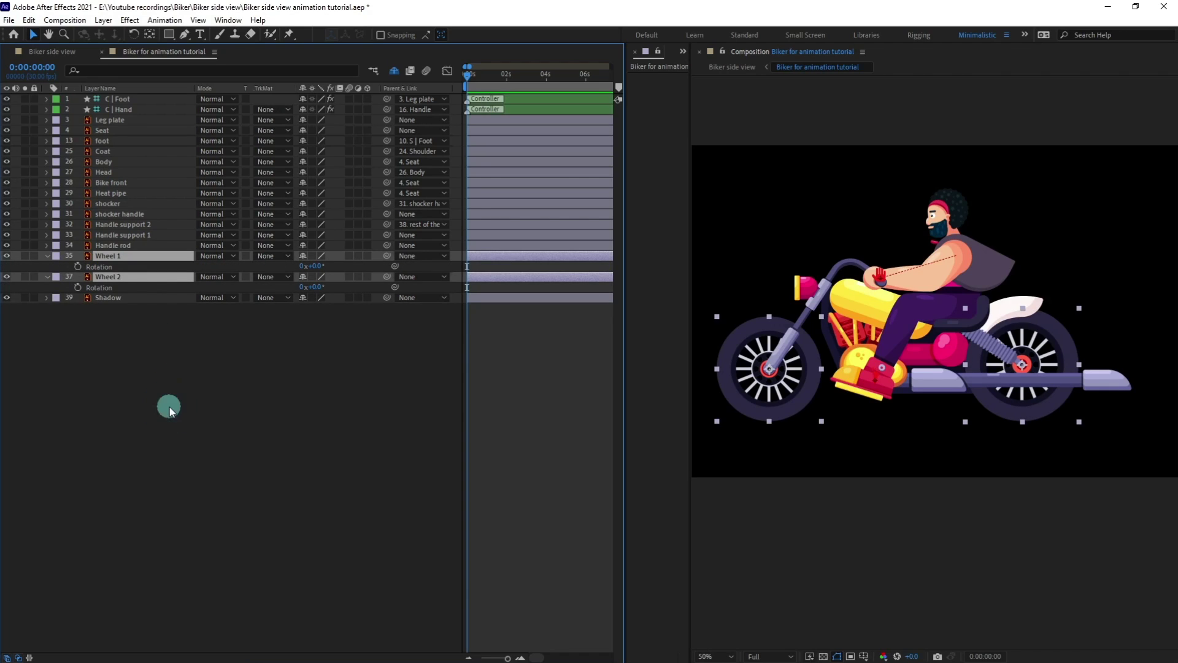
pyautogui.click(123, 277)
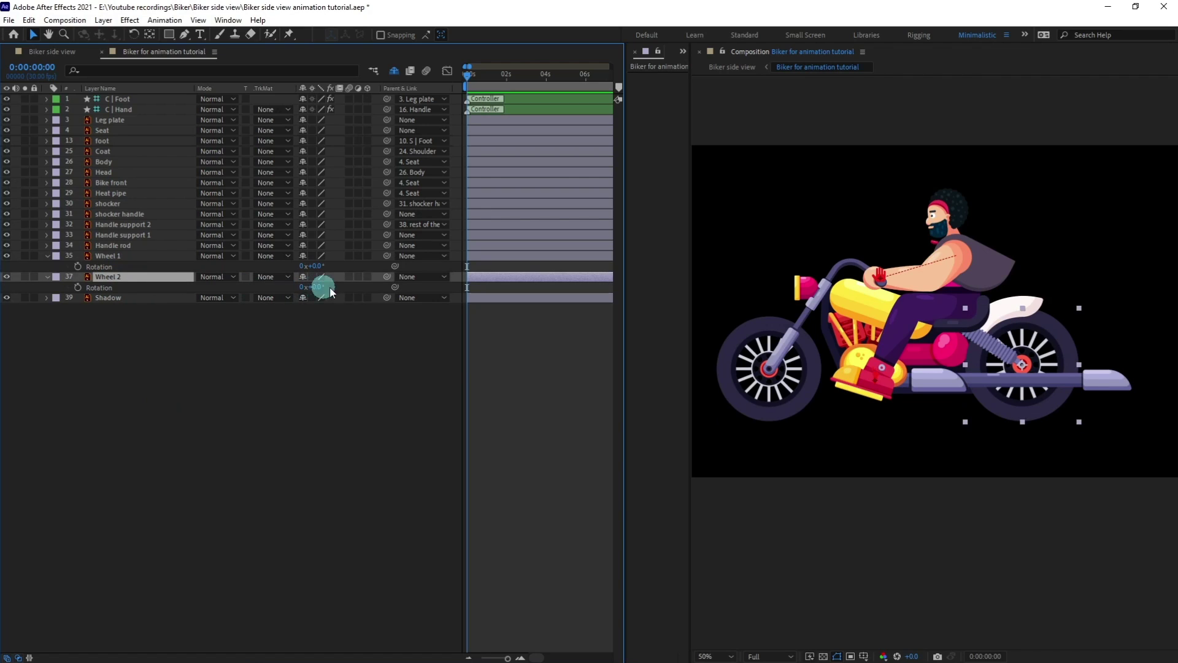
pyautogui.moveTo(147, 297); pyautogui.dragTo(96, 268)
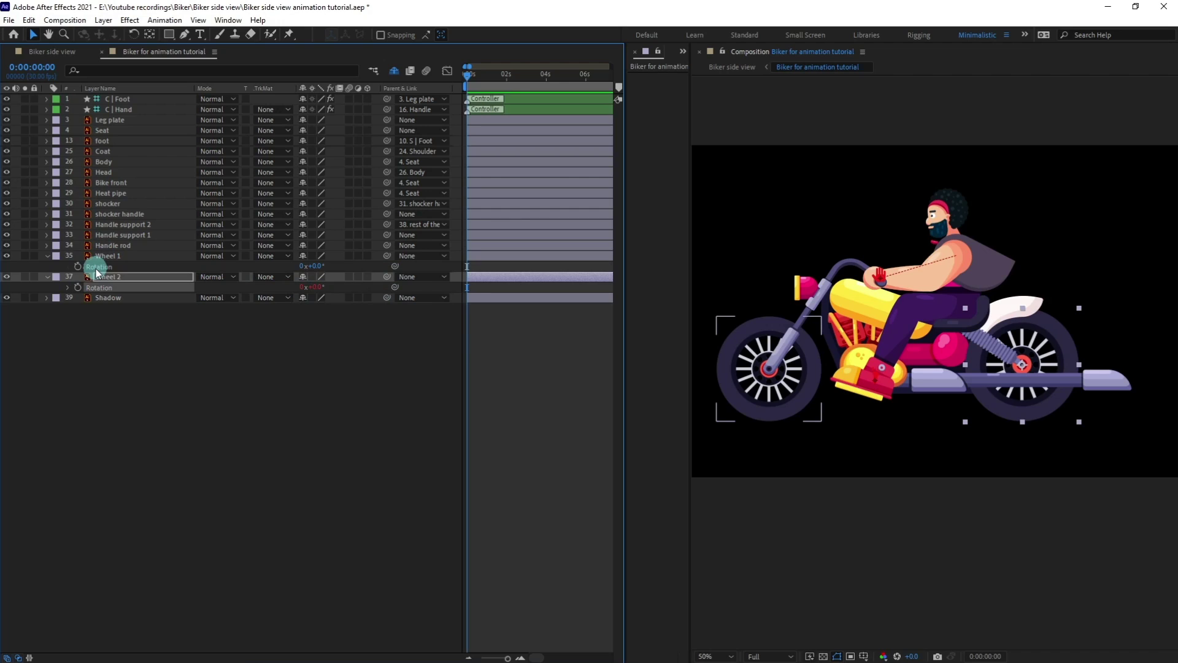
pyautogui.click(205, 365)
pyautogui.moveTo(319, 268)
pyautogui.mouseDown()
pyautogui.moveTo(205, 274)
pyautogui.moveTo(336, 274)
pyautogui.mouseUp()
pyautogui.click(357, 401)
# Keyframe Wheel 1's Rotation from 0 turns at 0:00:00:00 to 3 full turns at 0:00:00:06.
pyautogui.click(56, 257)
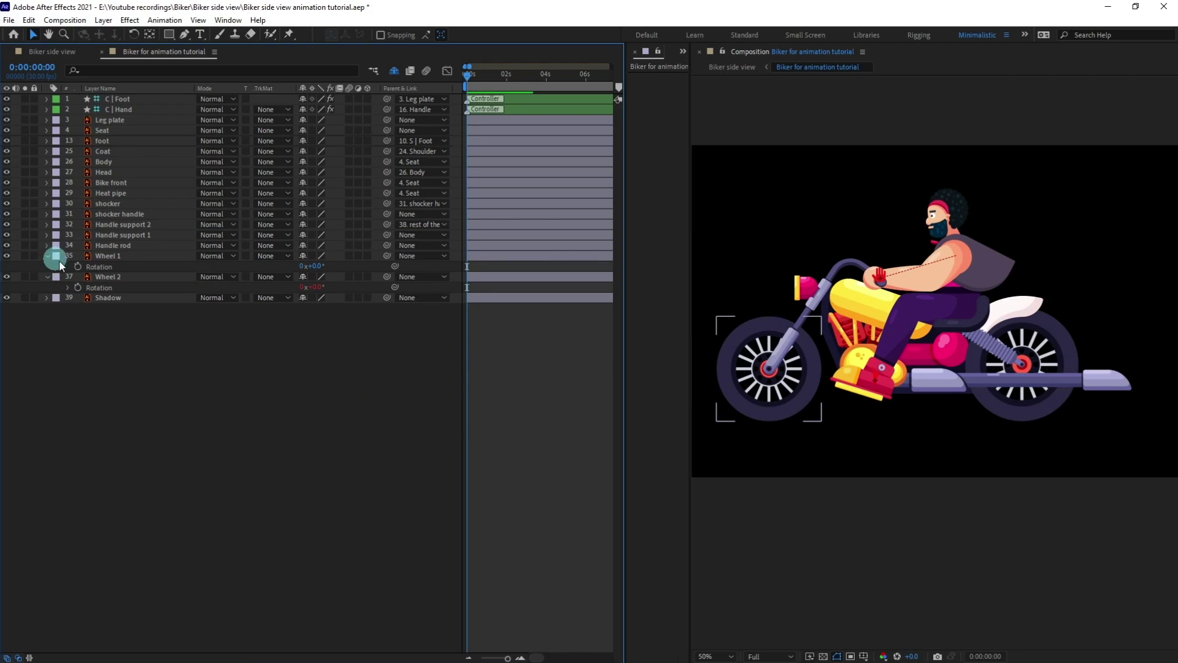
pyautogui.click(78, 267)
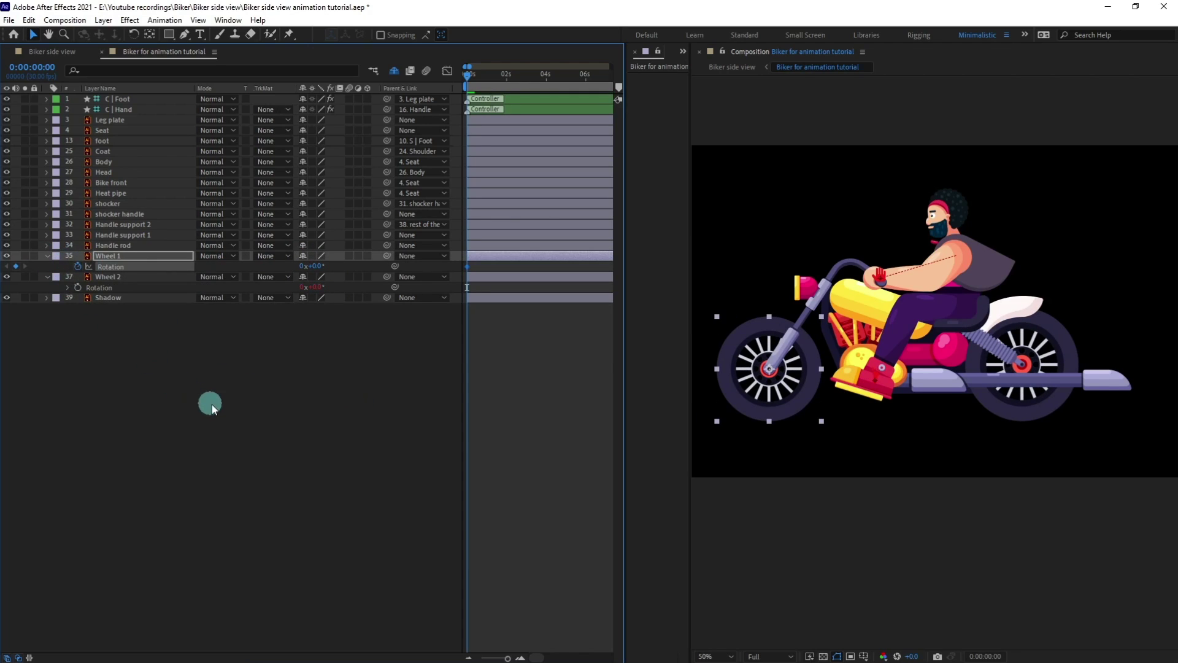
pyautogui.click(39, 68)
pyautogui.write('+6')
pyautogui.press('Return')
pyautogui.press('=')
pyautogui.press('=')
pyautogui.press('=')
pyautogui.press('=')
pyautogui.moveTo(562, 407); pyautogui.dragTo(690, 408)
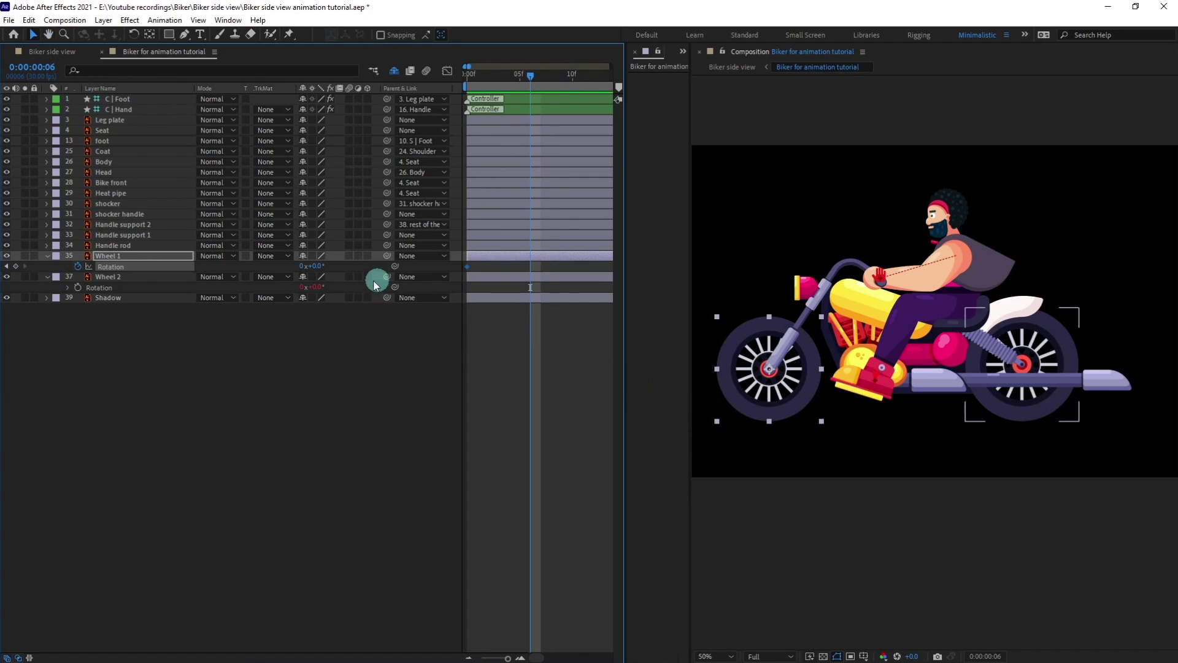
pyautogui.press('v')
pyautogui.click(300, 267)
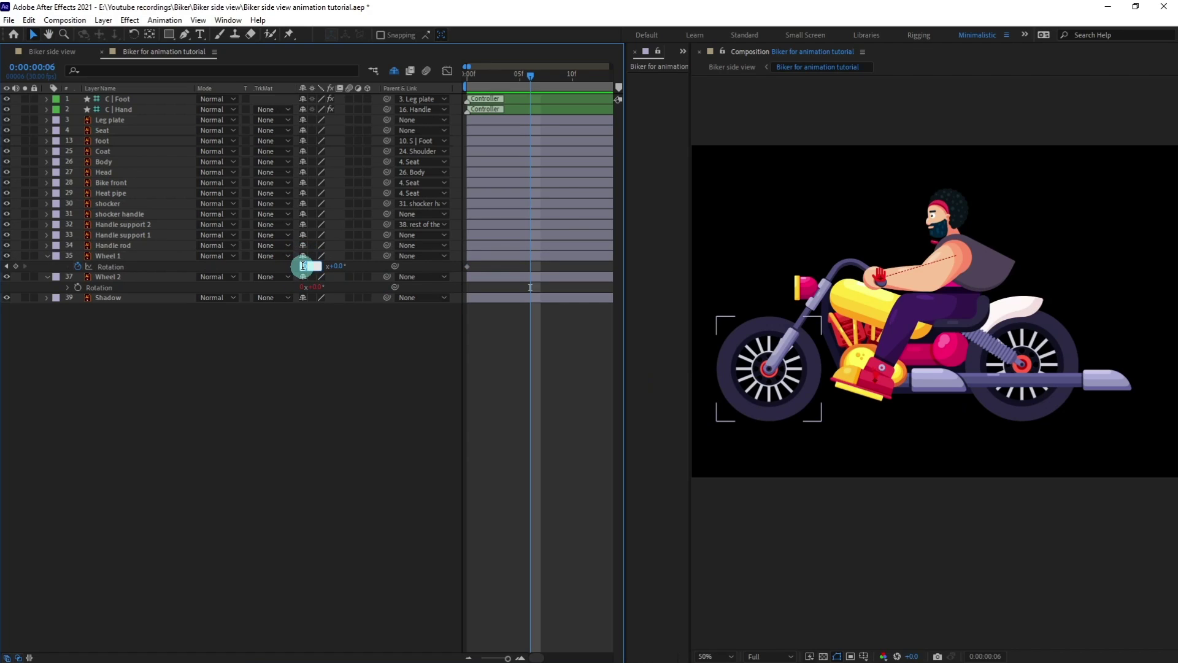
pyautogui.write('3')
pyautogui.press('Return')
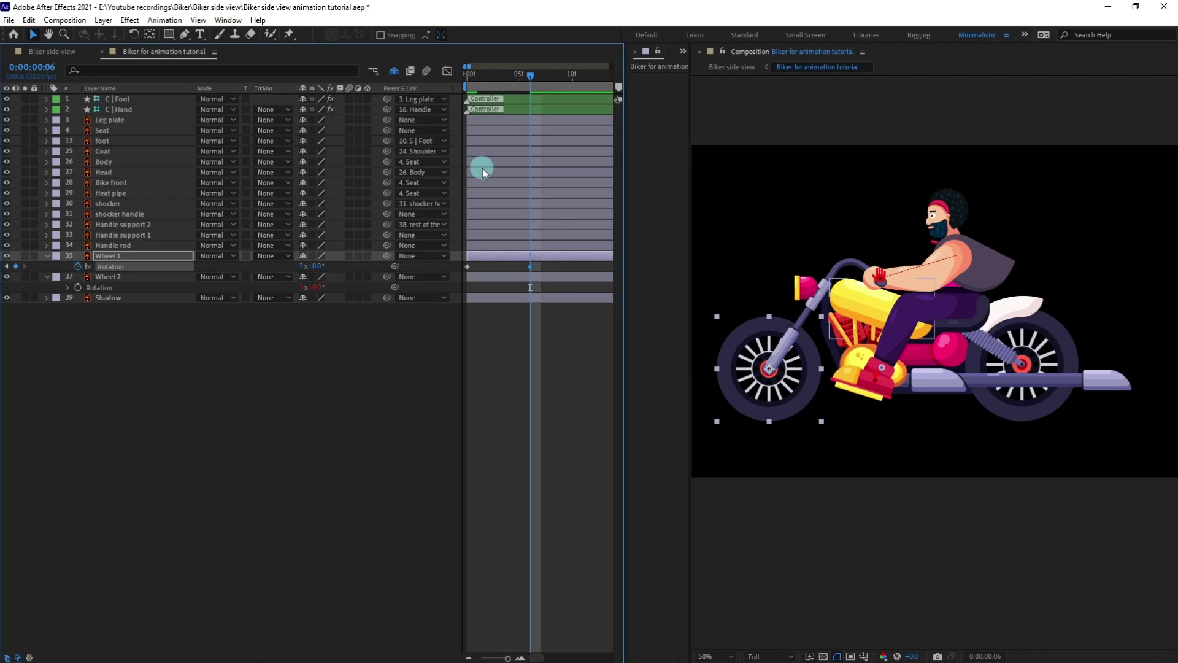
# Enable motion blur for the Wheel 1 layer and return the current time to the first frame.
pyautogui.click(348, 256)
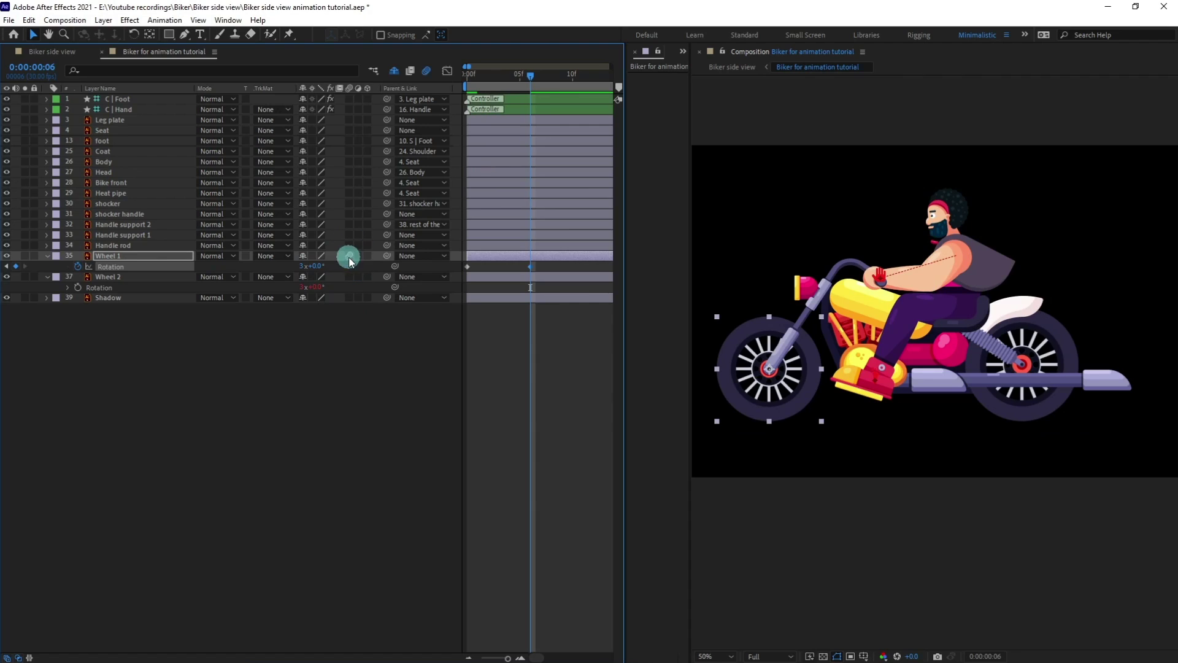
pyautogui.moveTo(481, 77); pyautogui.dragTo(432, 89)
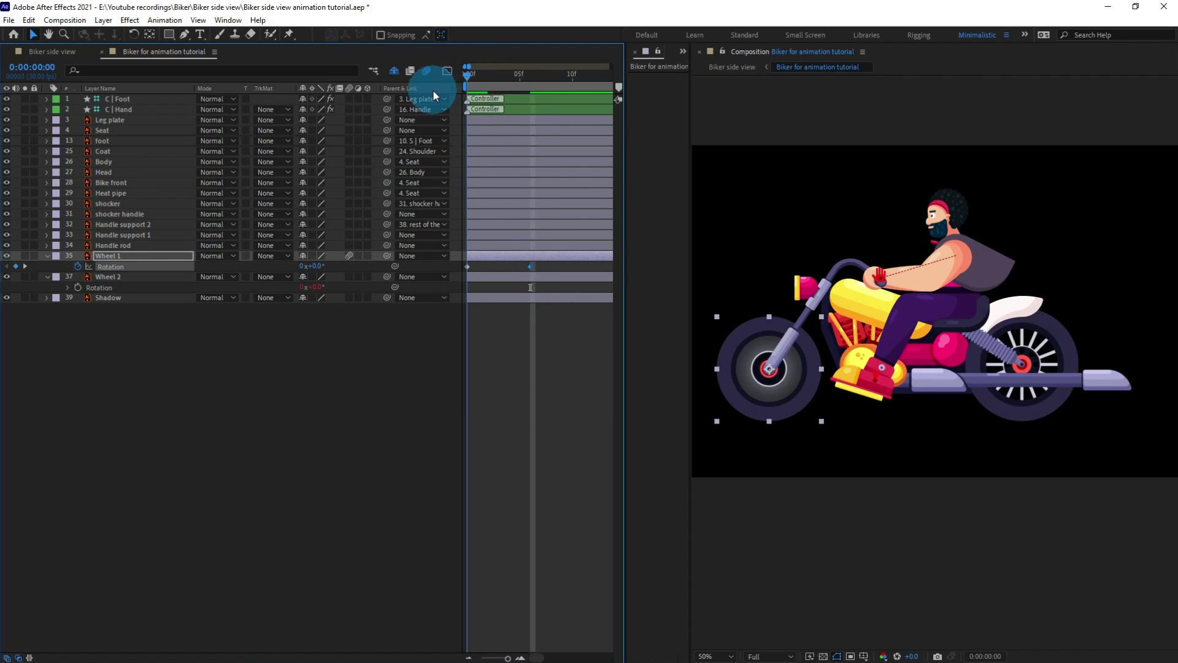
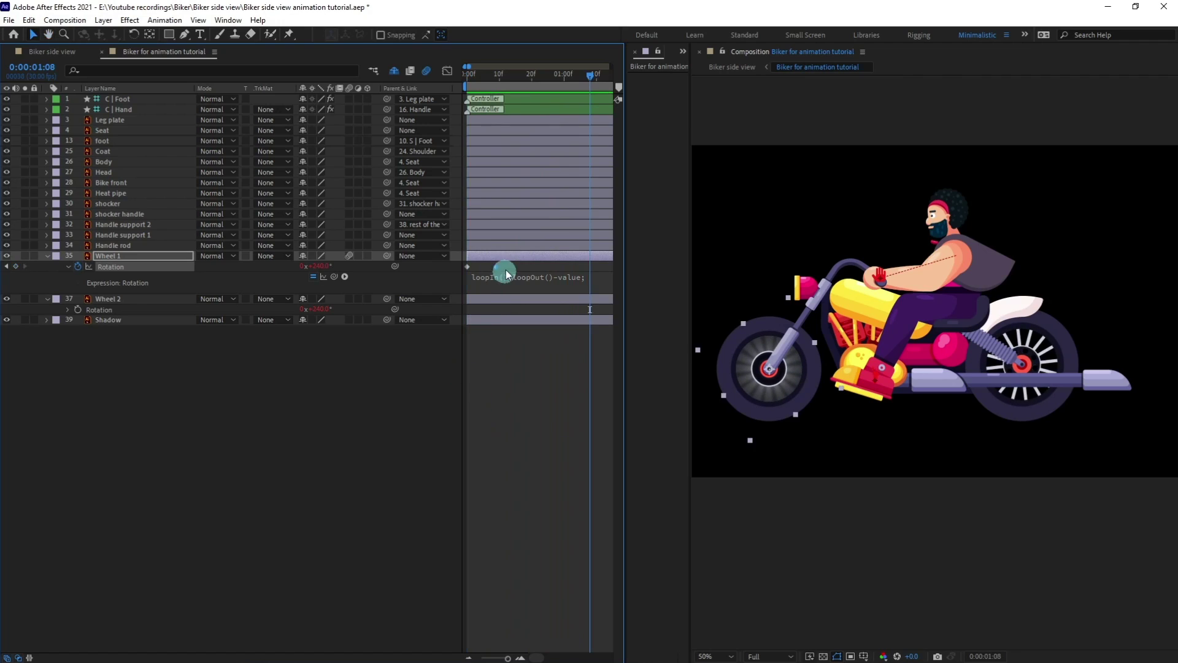
# Time-reverse Wheel 1's two Rotation keyframes and preview the spin from the first frame.
pyautogui.moveTo(436, 281); pyautogui.dragTo(477, 281)
pyautogui.rightClick(496, 269)
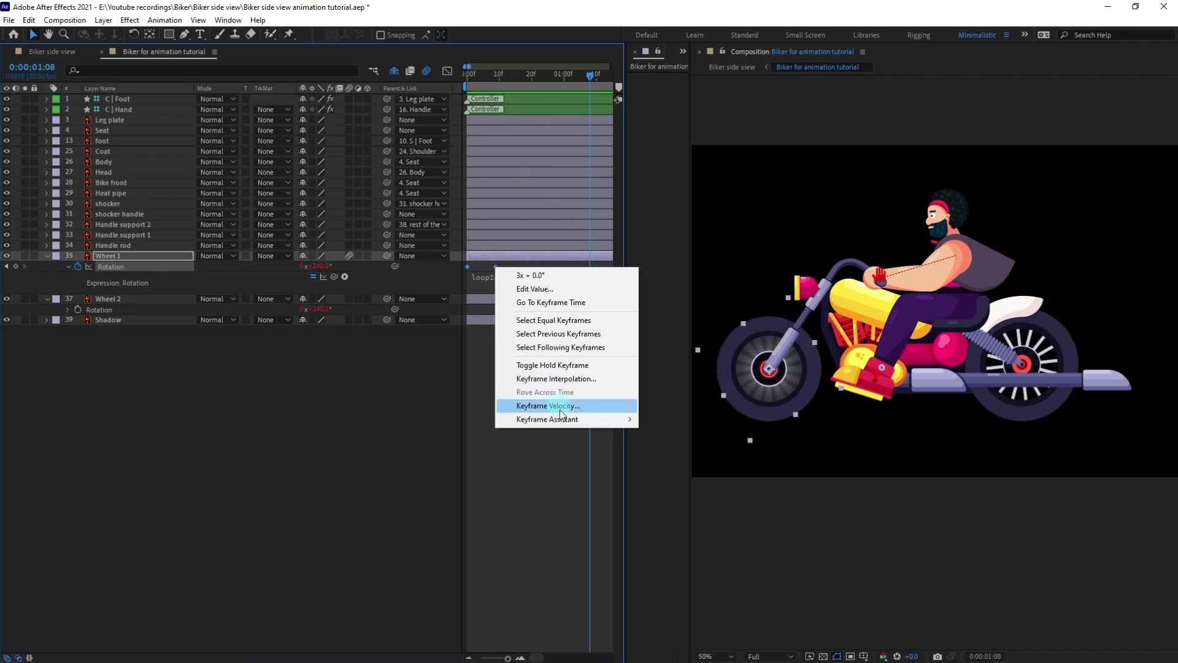
pyautogui.moveTo(561, 424)
pyautogui.click(670, 540)
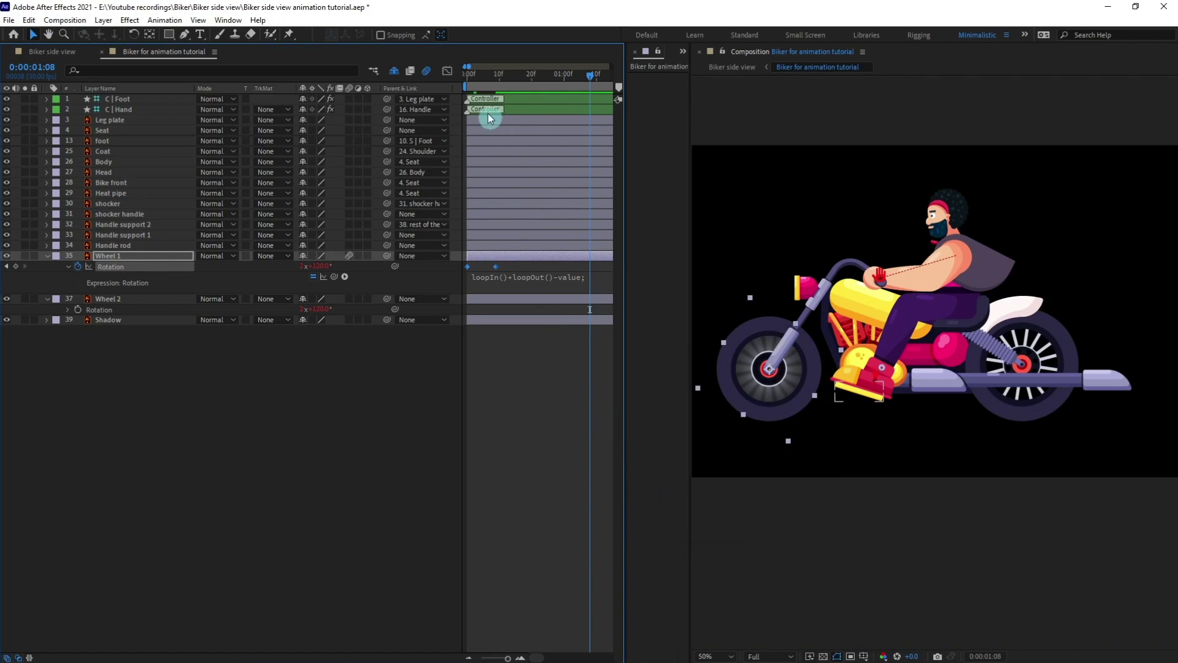
pyautogui.moveTo(474, 79); pyautogui.dragTo(467, 78)
pyautogui.press('space')
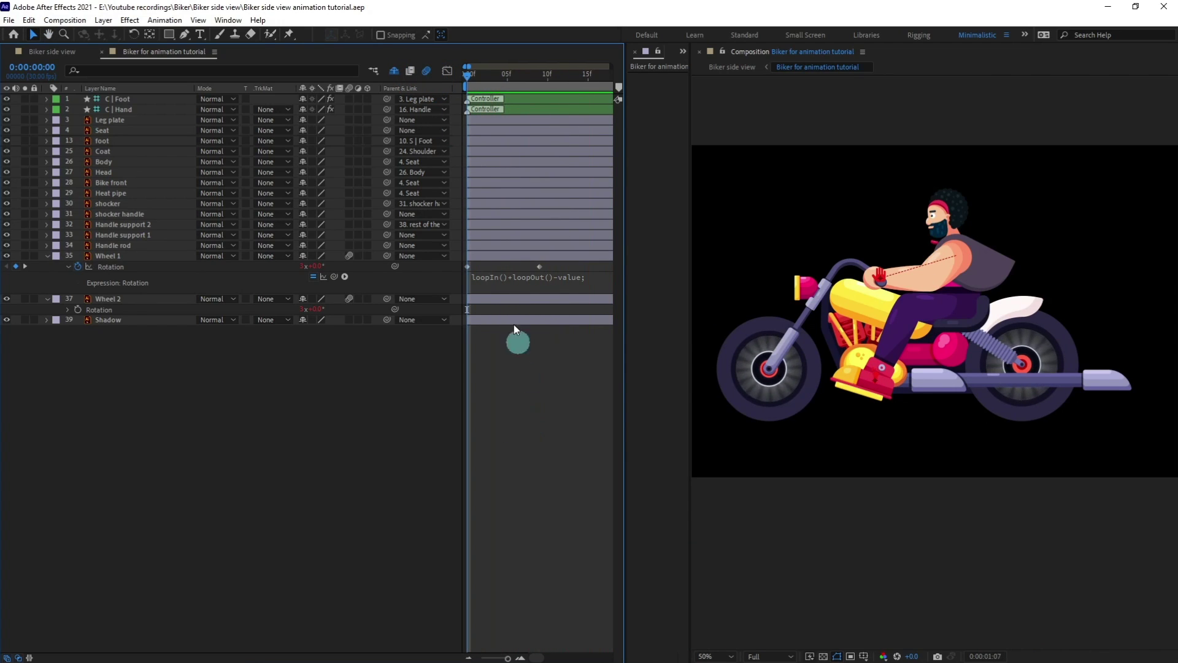
pyautogui.press('space')
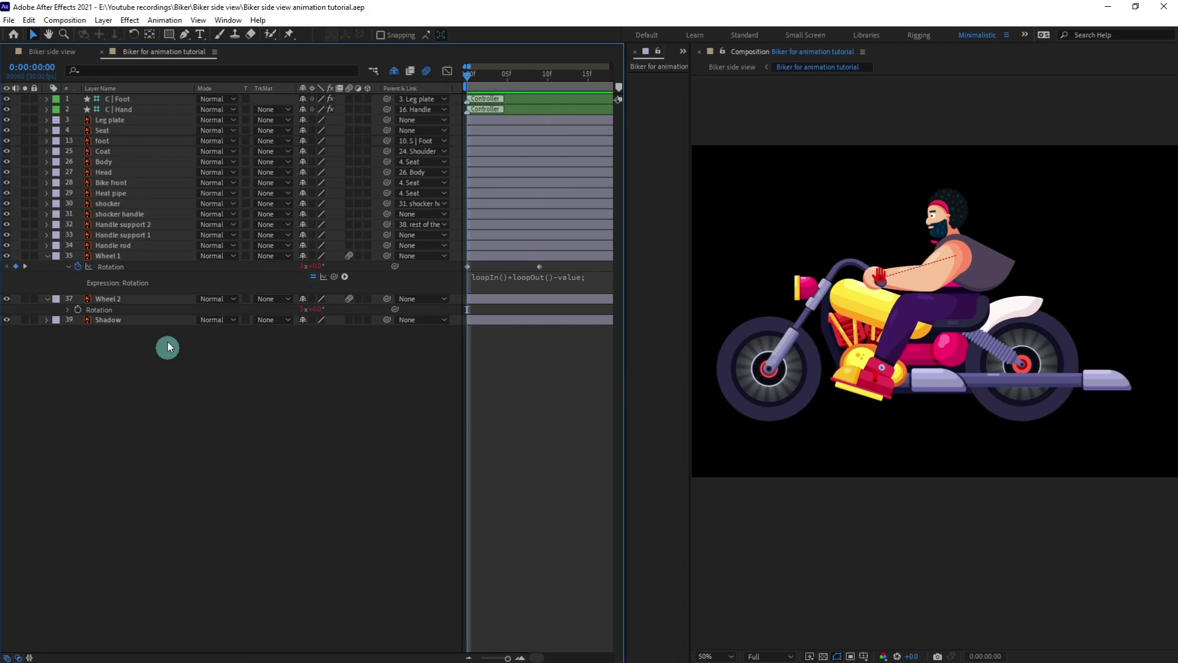
# Keyframe the Seat layer's Position at the first frame, and lower it to a Y position of 558.3 at 0:00:00:04.
pyautogui.click(80, 131)
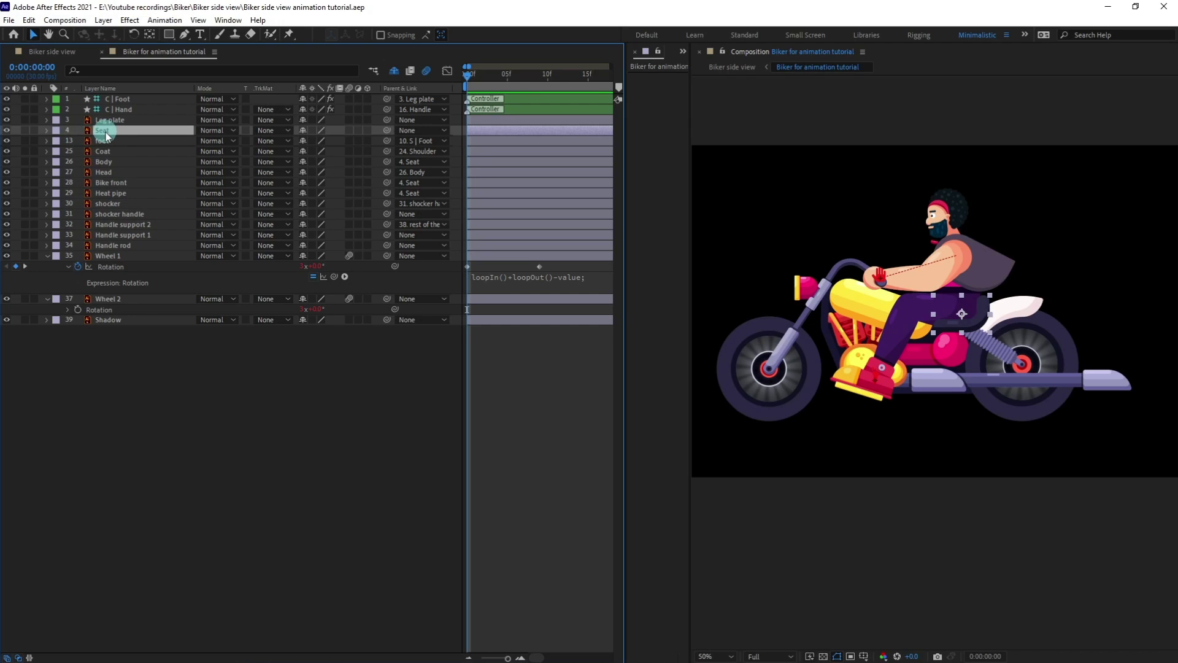
pyautogui.press('p')
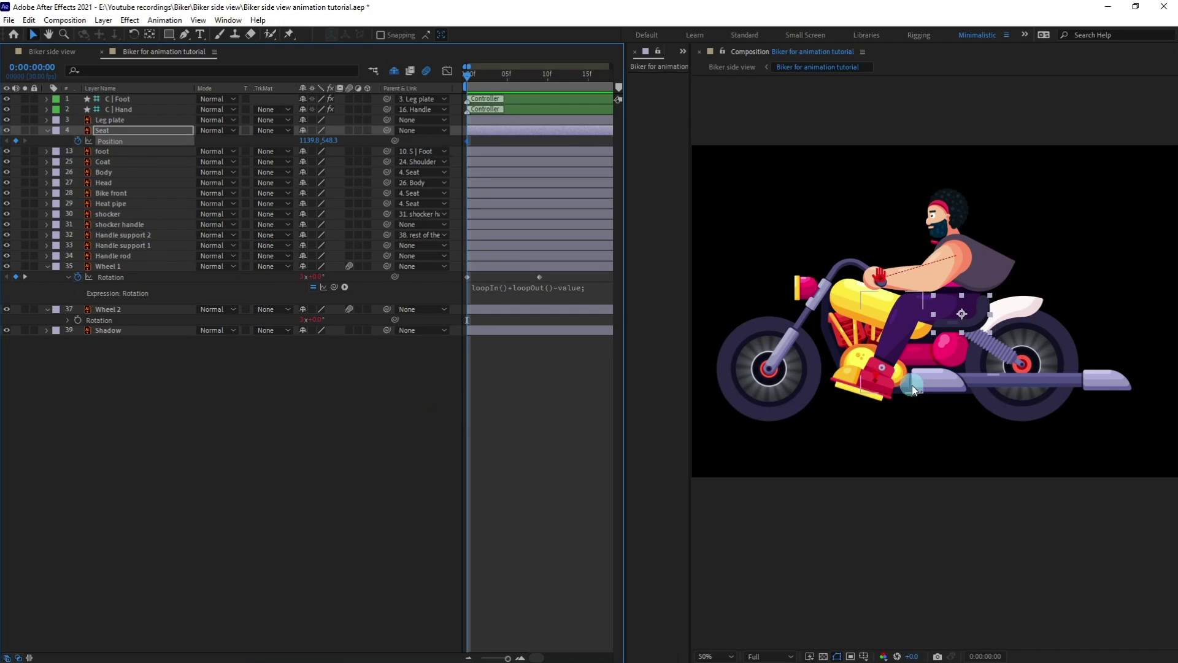
pyautogui.scroll(2, 904, 348)
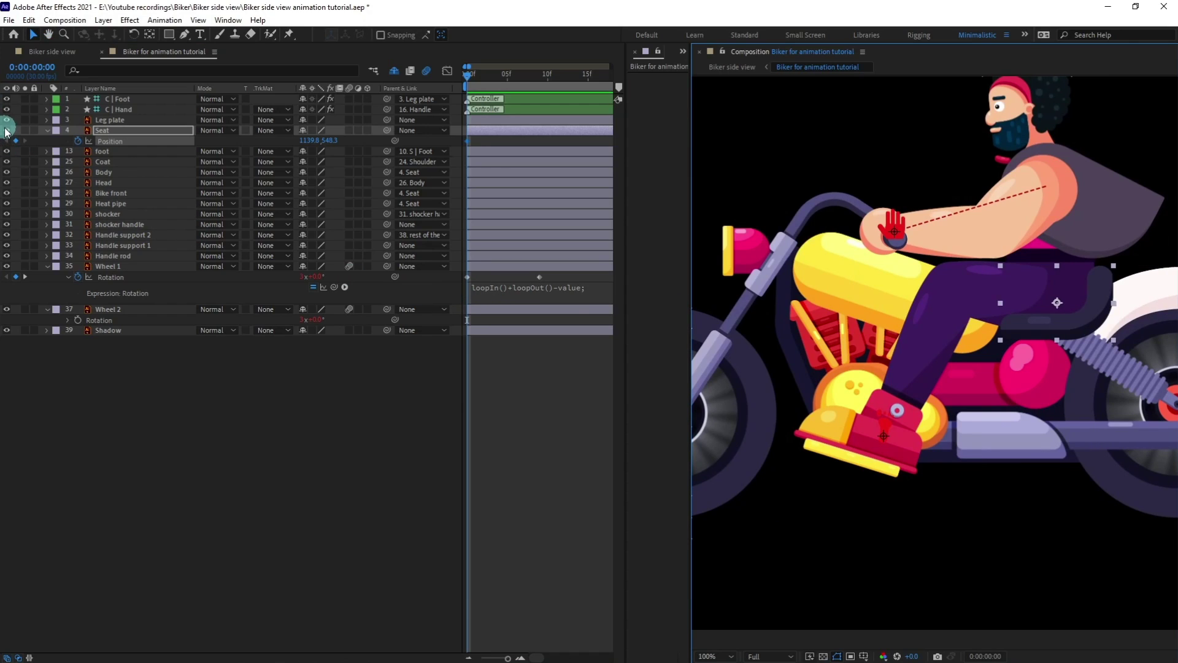
pyautogui.click(32, 67)
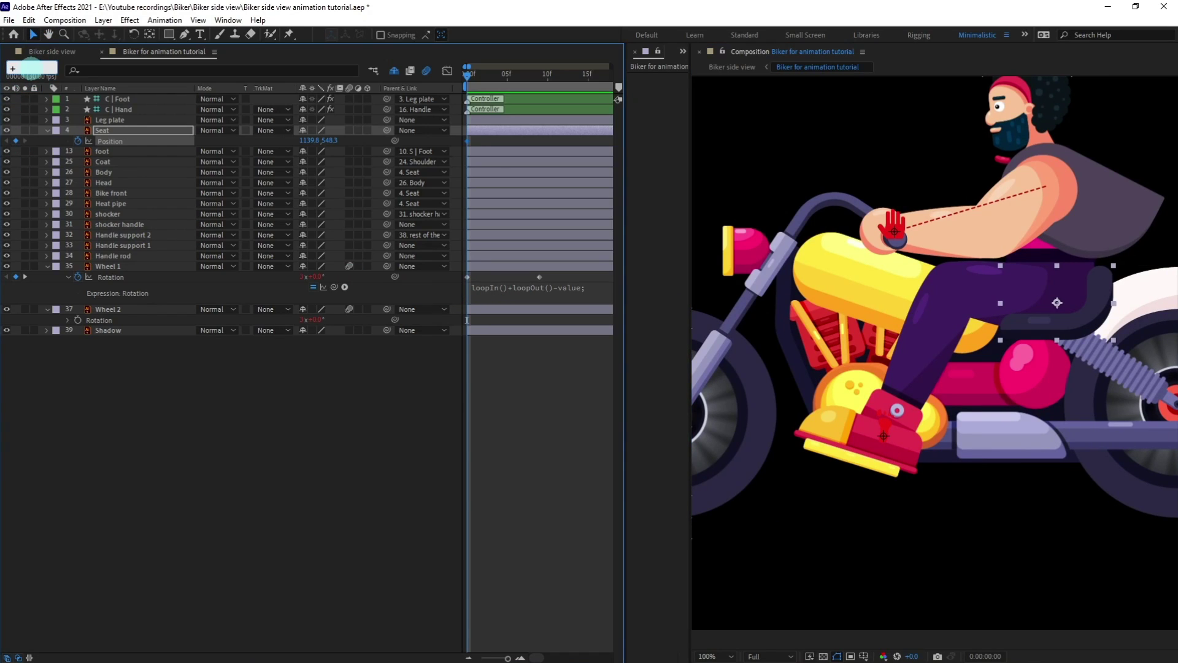
pyautogui.press('Return')
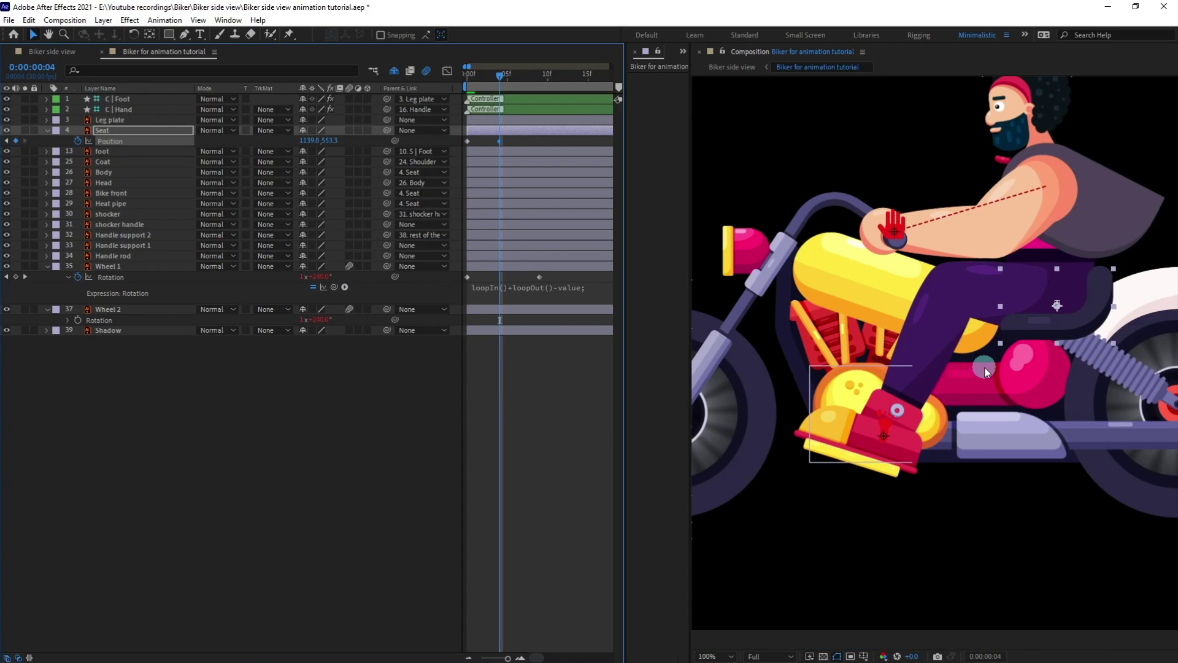
pyautogui.press('Down')
pyautogui.press('Down')
pyautogui.press('Down')
pyautogui.press('Down')
pyautogui.press('Down')
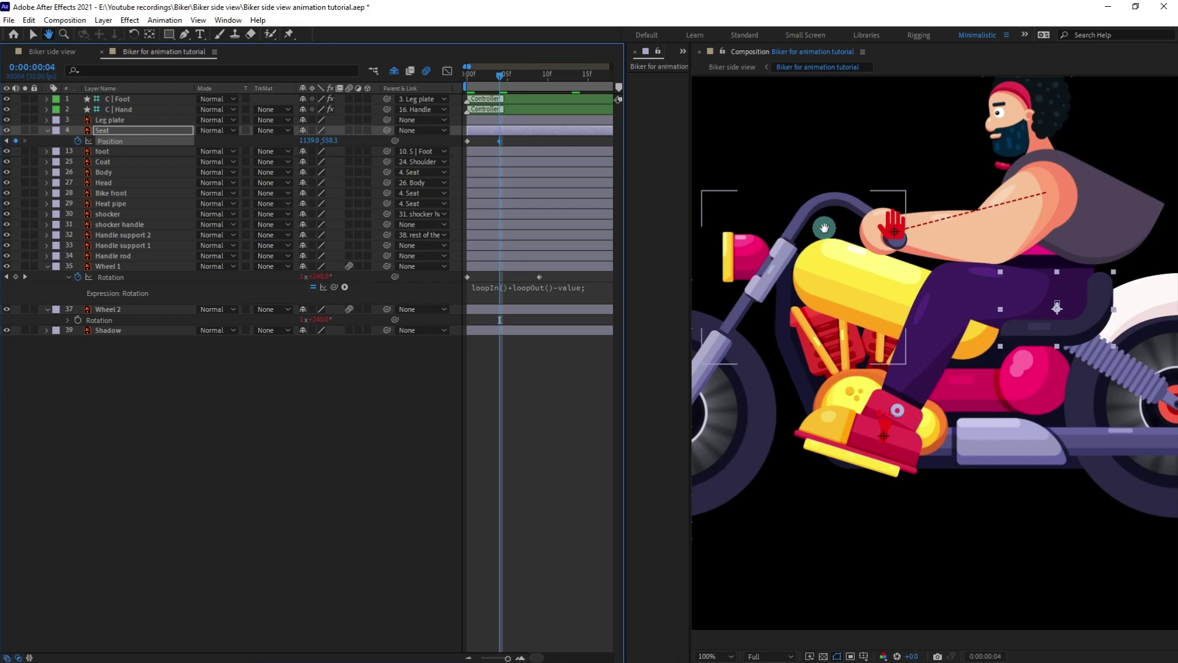
# Shift the Seat at 0:00:00:04 towards the front wheel, to an X position of about 1132.
pyautogui.scroll(2, 823, 228)
pyautogui.scroll(-2, 822, 230)
pyautogui.moveTo(819, 231); pyautogui.dragTo(922, 277)
pyautogui.scroll(1, 917, 259)
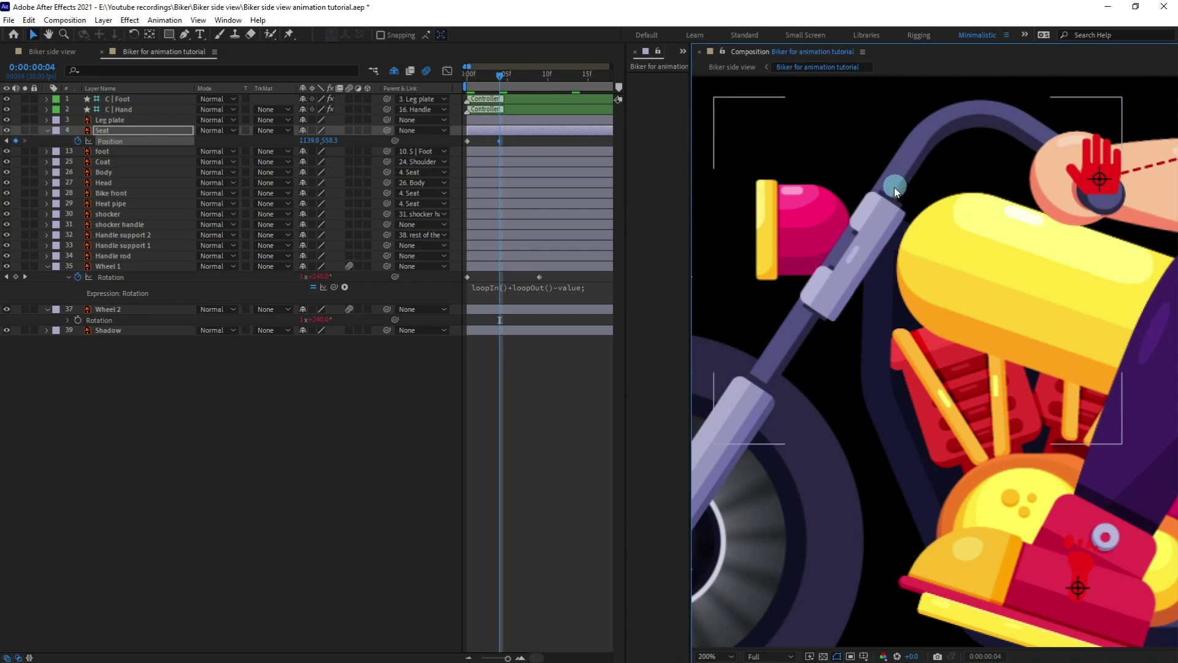
pyautogui.scroll(-2, 930, 223)
pyautogui.scroll(1, 930, 224)
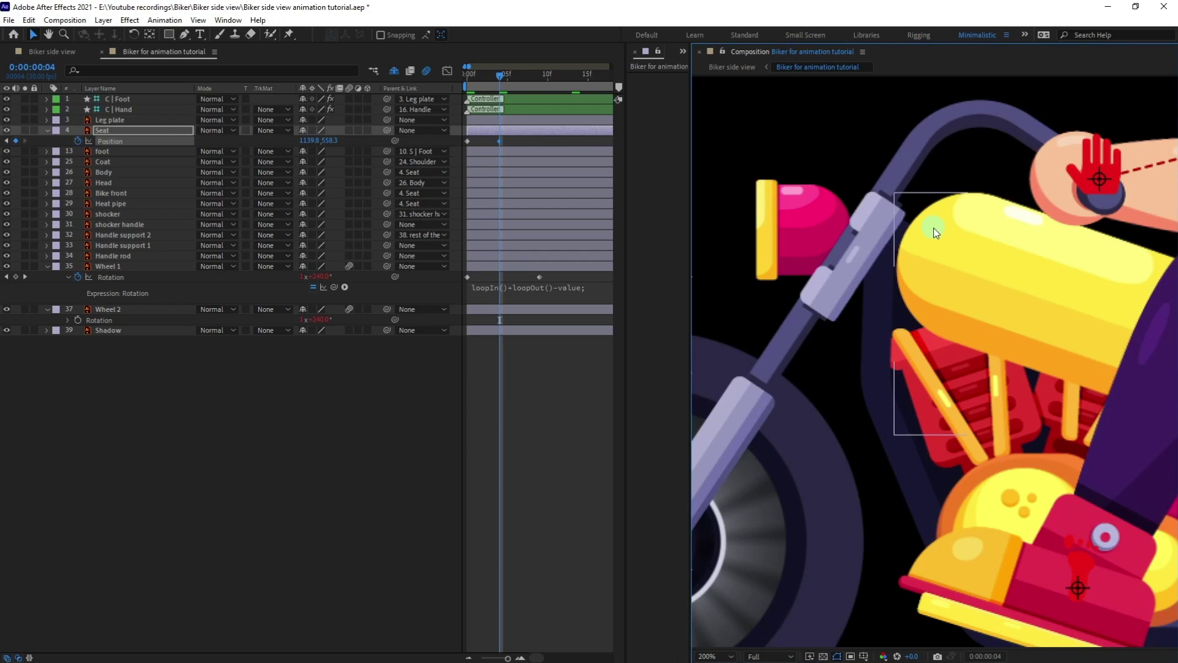
pyautogui.press('Left')
pyautogui.press('Left')
pyautogui.press('Left')
pyautogui.press('Left')
pyautogui.press('Left')
pyautogui.press('Left')
pyautogui.press('Left')
pyautogui.press('Left')
pyautogui.press('Left')
pyautogui.press('Left')
pyautogui.press('Left')
pyautogui.press('Left')
pyautogui.press('Left')
pyautogui.press('Left')
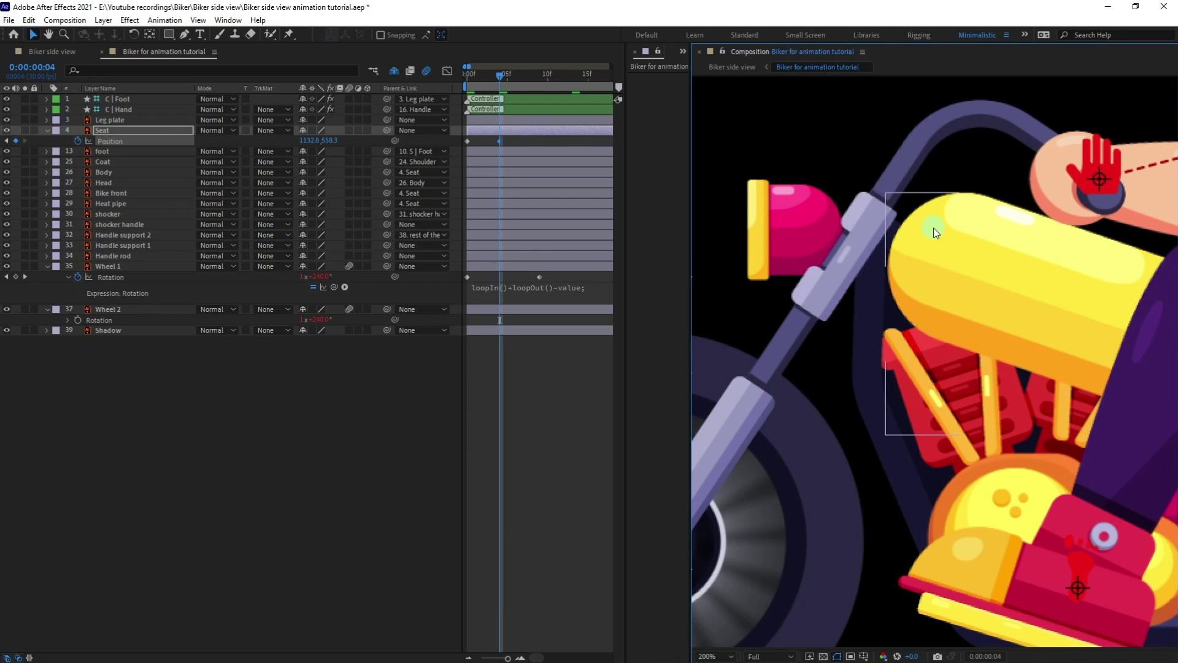
pyautogui.press('Left')
pyautogui.scroll(-1, 934, 228)
pyautogui.moveTo(952, 283); pyautogui.dragTo(866, 247)
pyautogui.press('v')
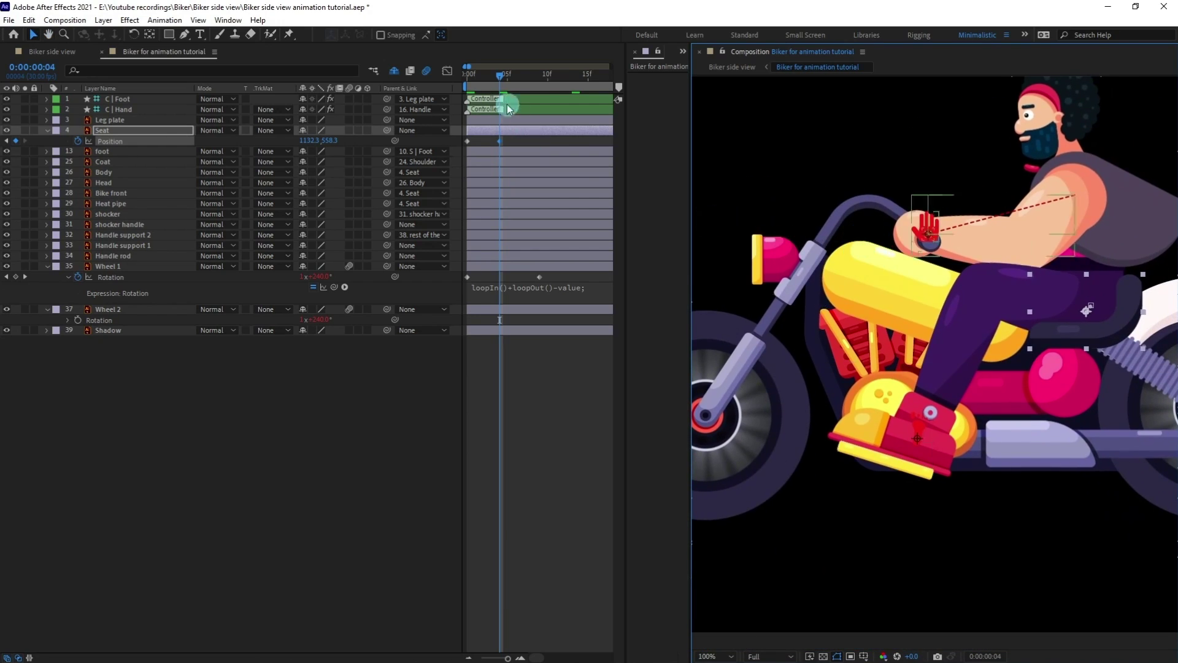
# Copy the Seat's first Position keyframe to 0:00:00:08 and apply Easy Ease to all three Position keyframes.
pyautogui.click(34, 67)
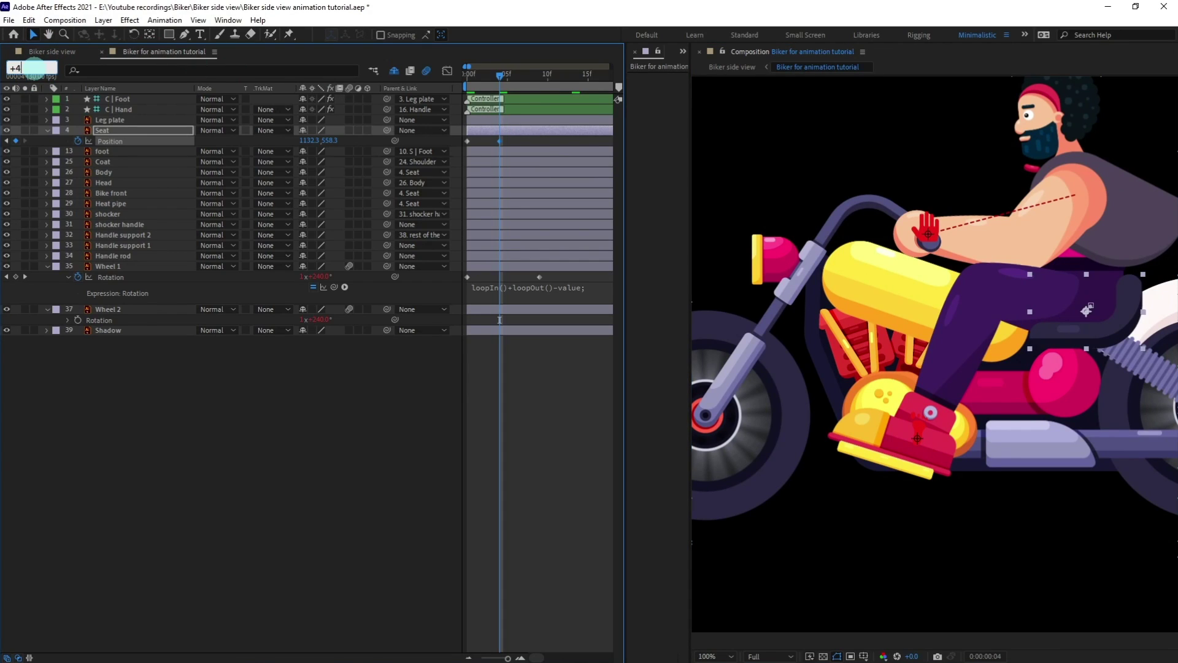
pyautogui.write('+4')
pyautogui.press('Return')
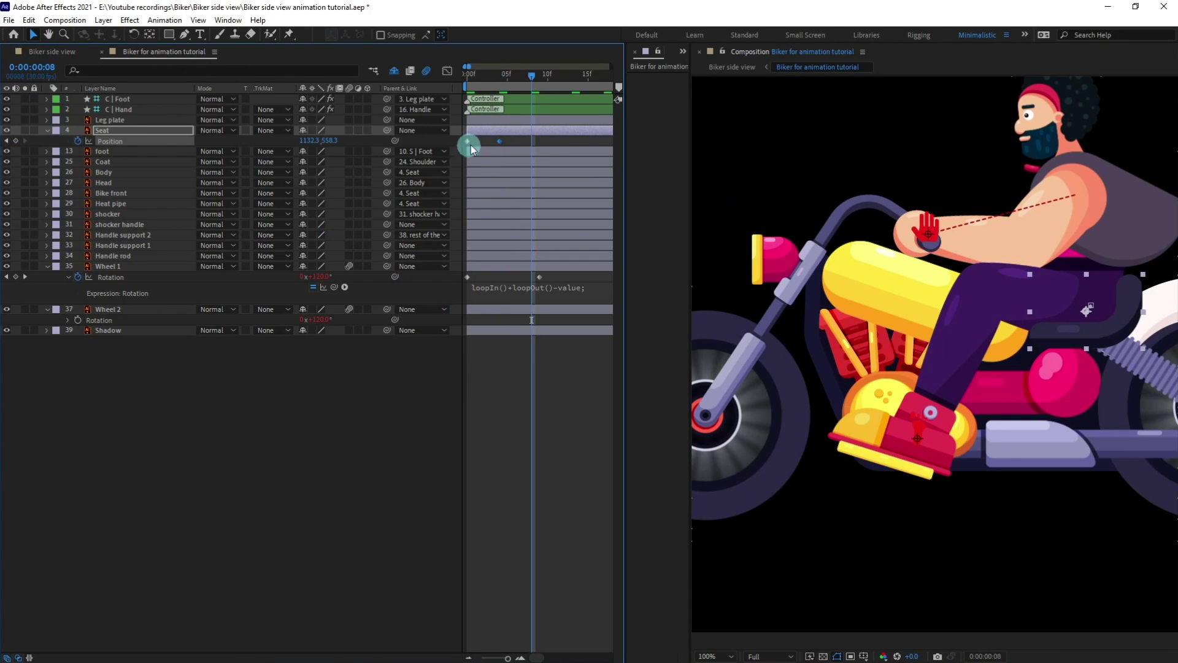
pyautogui.click(457, 152)
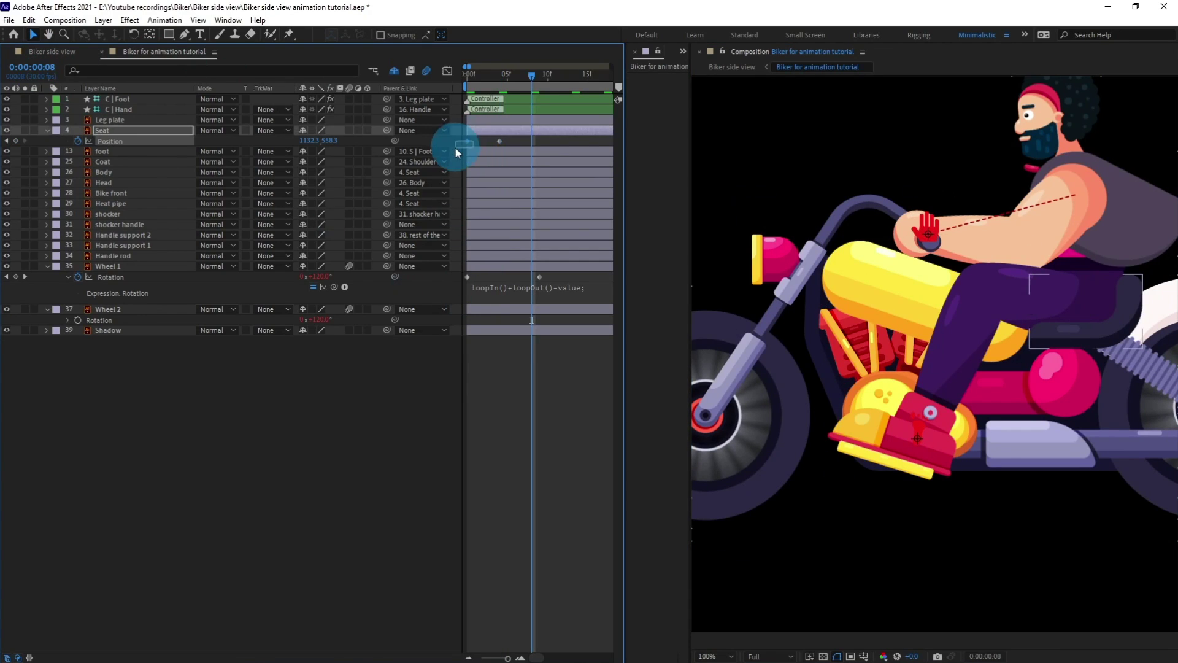
pyautogui.moveTo(455, 147); pyautogui.dragTo(454, 148)
pyautogui.hotkey('ctrl', 'c')
pyautogui.hotkey('ctrl', 'v')
pyautogui.moveTo(553, 140); pyautogui.dragTo(431, 162)
pyautogui.press('F9')
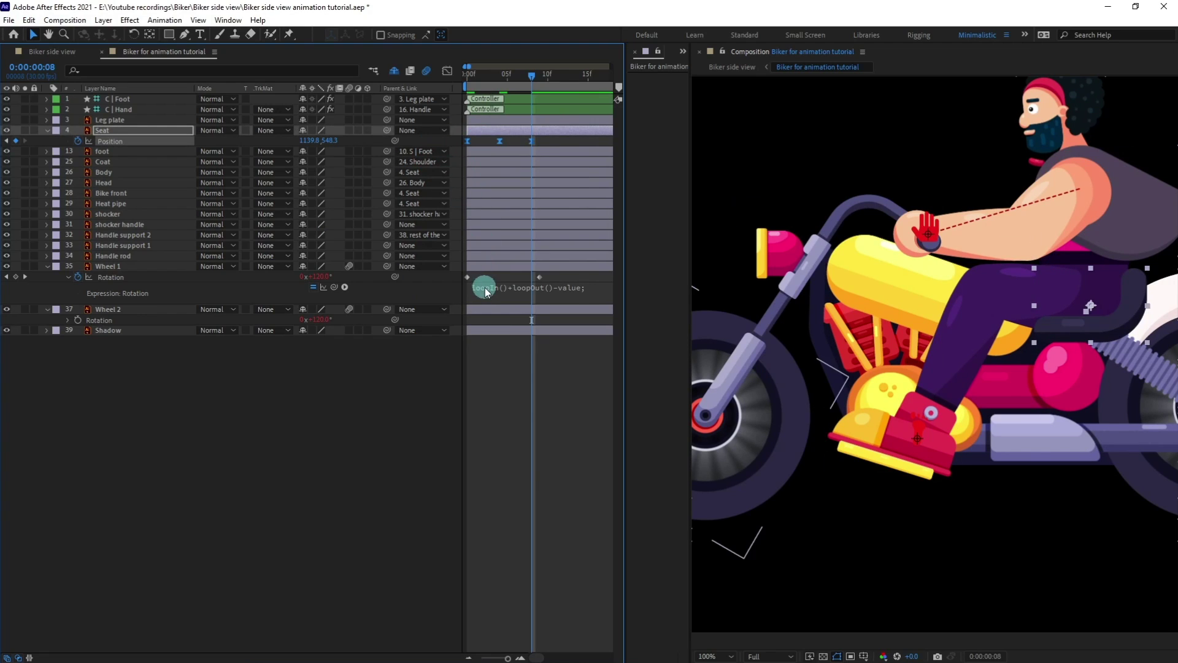
# Copy Wheel 1's expression loopIn()+loopOut()-value; onto the Seat's Position and preview the loop from the first frame.
pyautogui.click(485, 287)
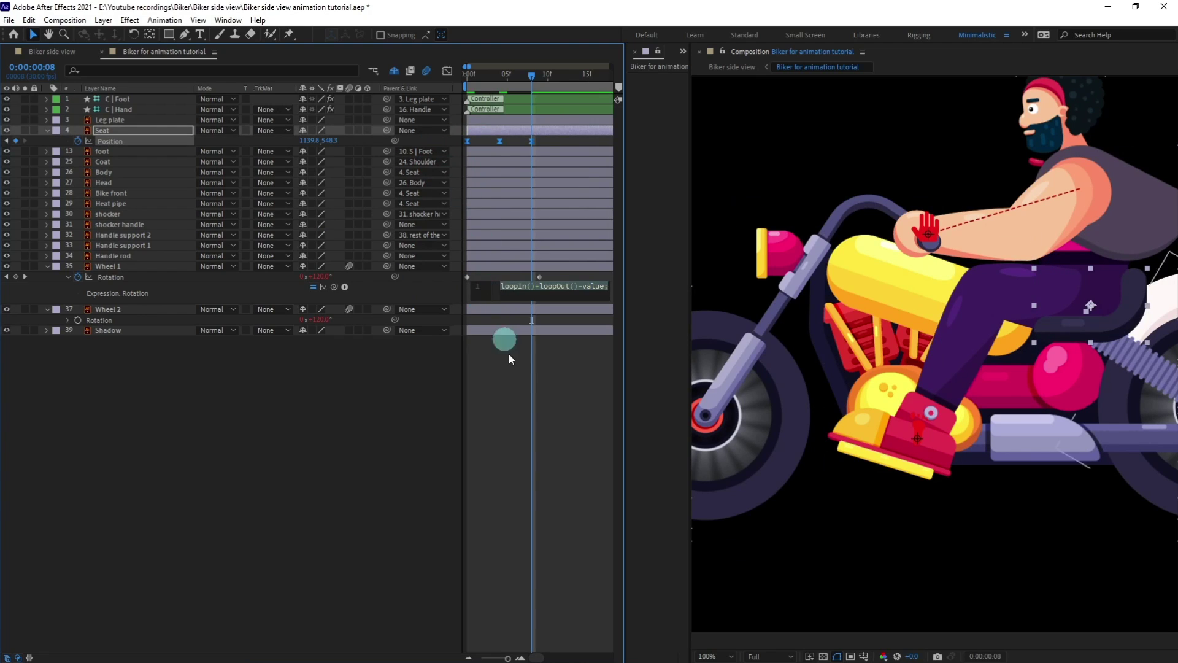
pyautogui.keyDown('alt'); pyautogui.click(78, 143); pyautogui.keyUp('alt')
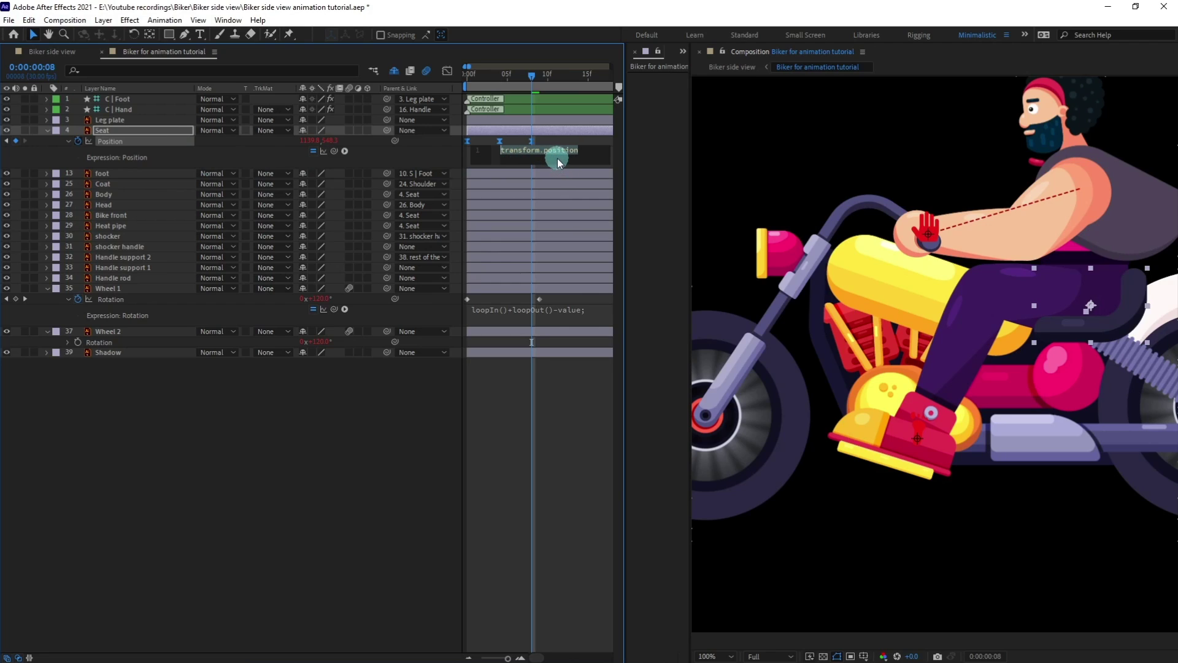
pyautogui.click(546, 433)
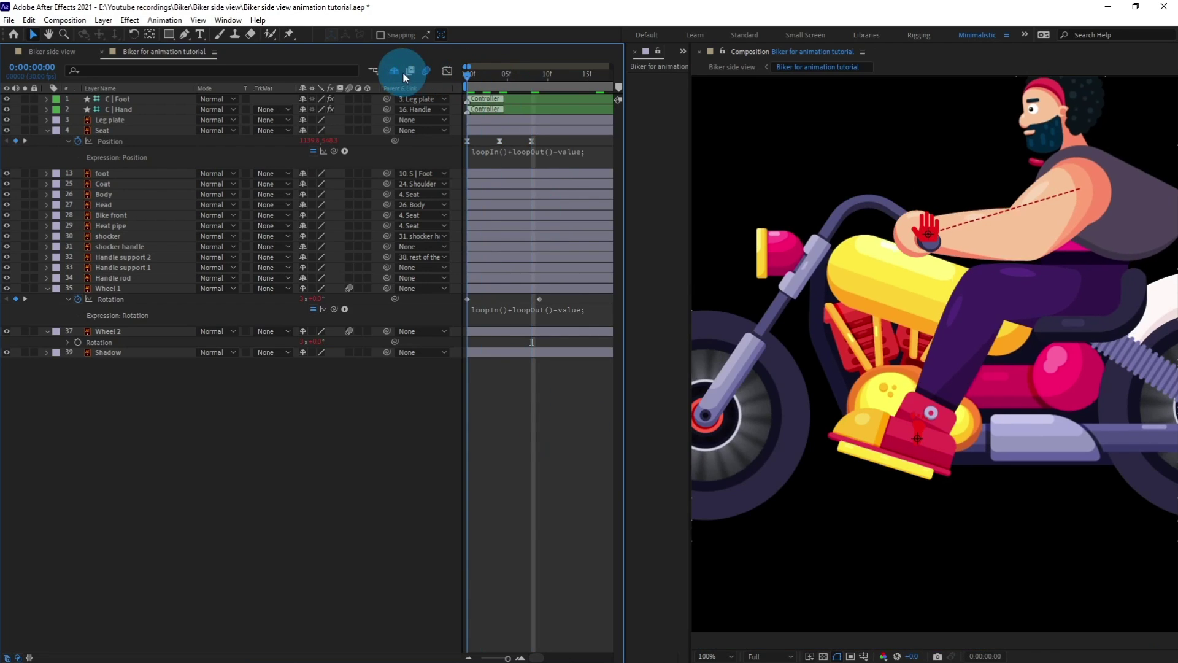
pyautogui.press('Home')
pyautogui.press(',')
pyautogui.press(',')
pyautogui.press('space')
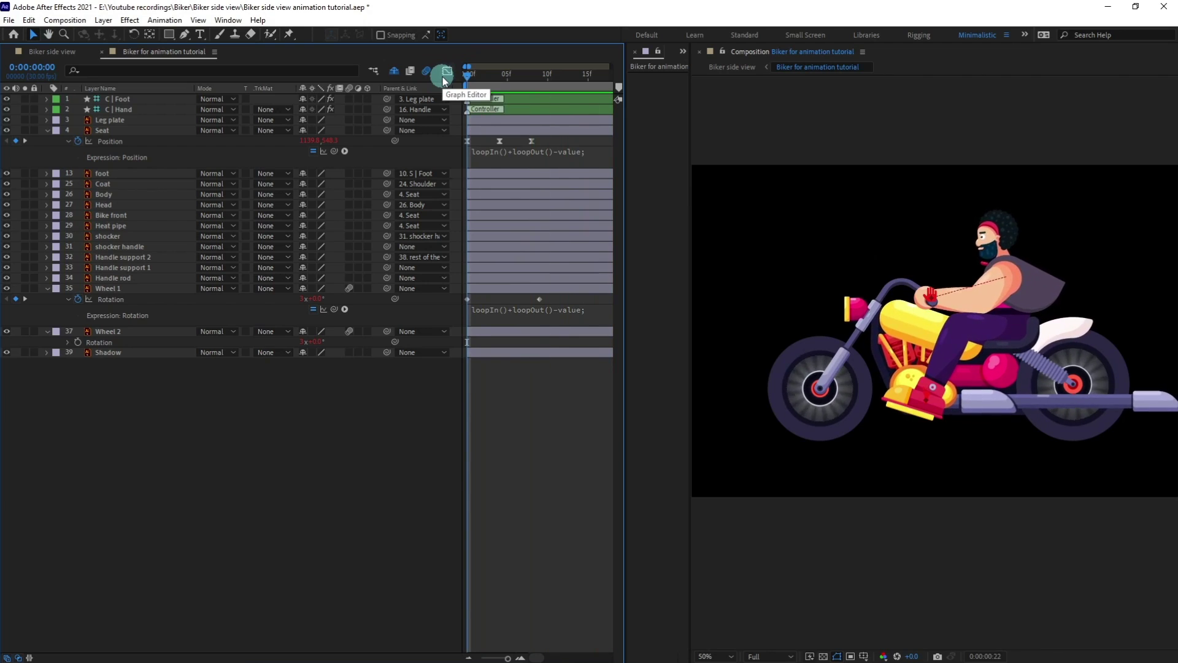
# Reduce the Seat's bounce at 0:00:00:04 by nudging its Position to about 1134, 554.
pyautogui.click(498, 83)
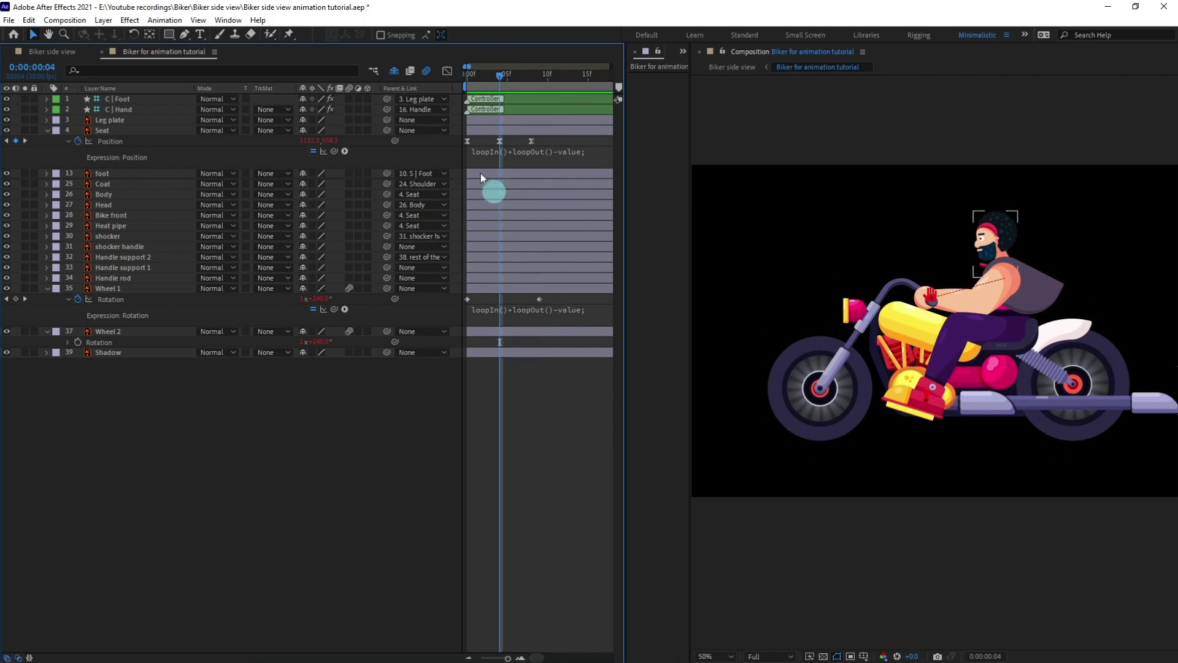
pyautogui.click(184, 130)
pyautogui.scroll(2, 961, 407)
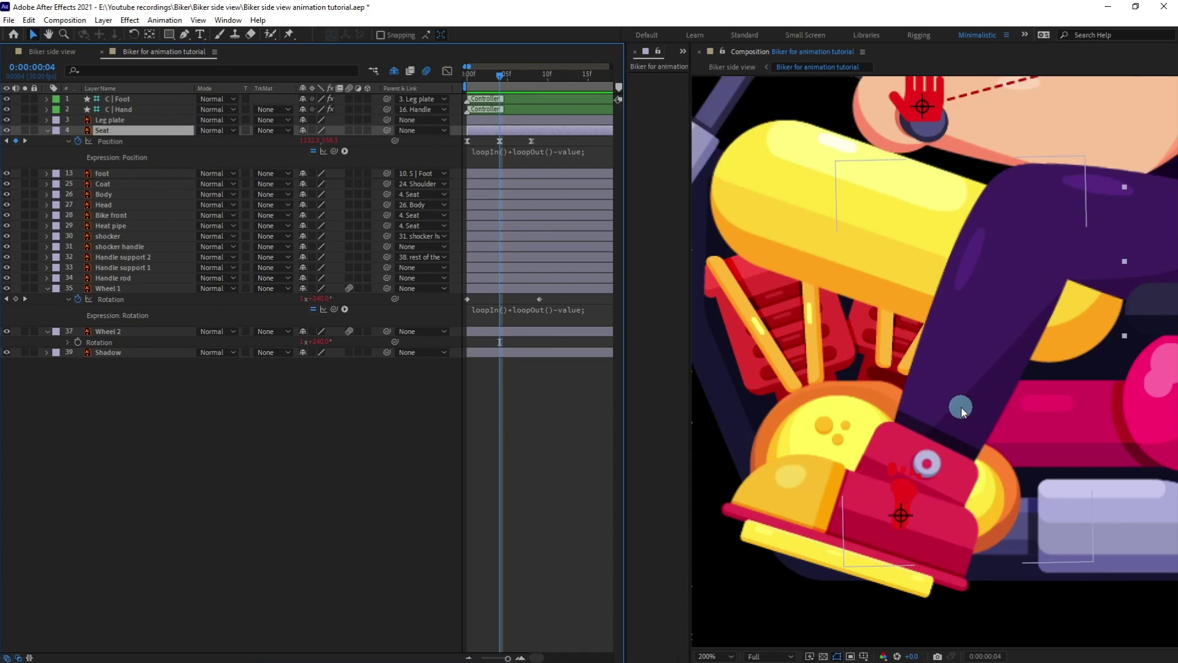
pyautogui.scroll(-1, 963, 389)
pyautogui.scroll(1, 962, 389)
pyautogui.moveTo(952, 368); pyautogui.dragTo(962, 399)
pyautogui.scroll(-1, 962, 399)
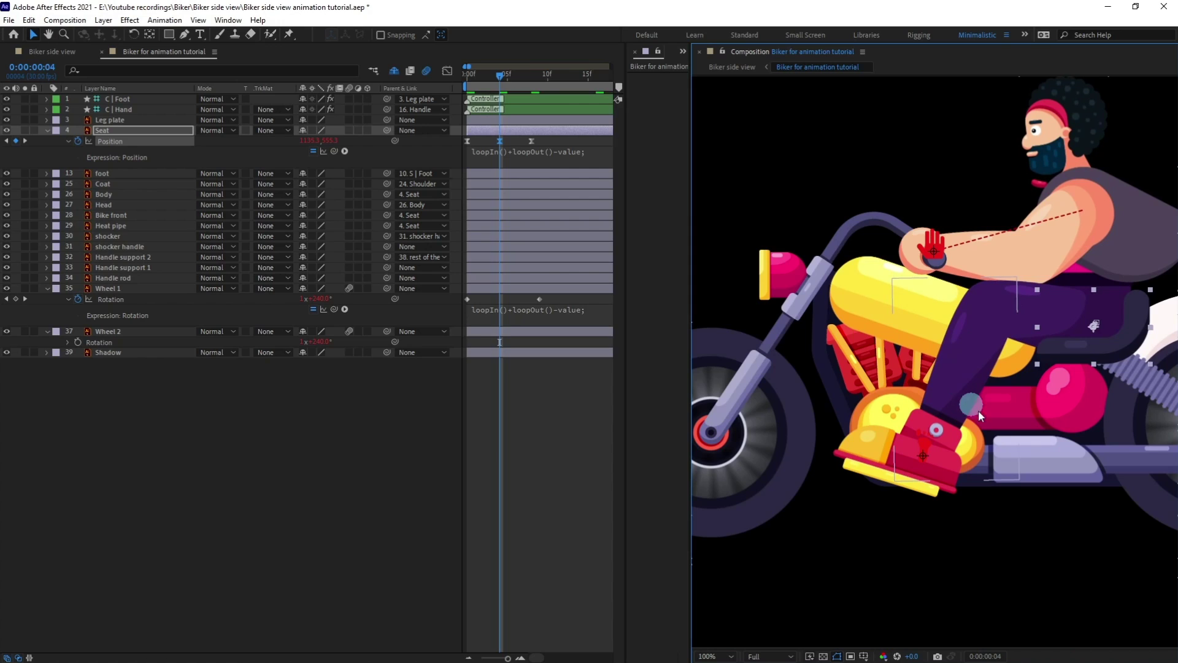
pyautogui.scroll(1, 963, 332)
pyautogui.moveTo(963, 332); pyautogui.dragTo(983, 347)
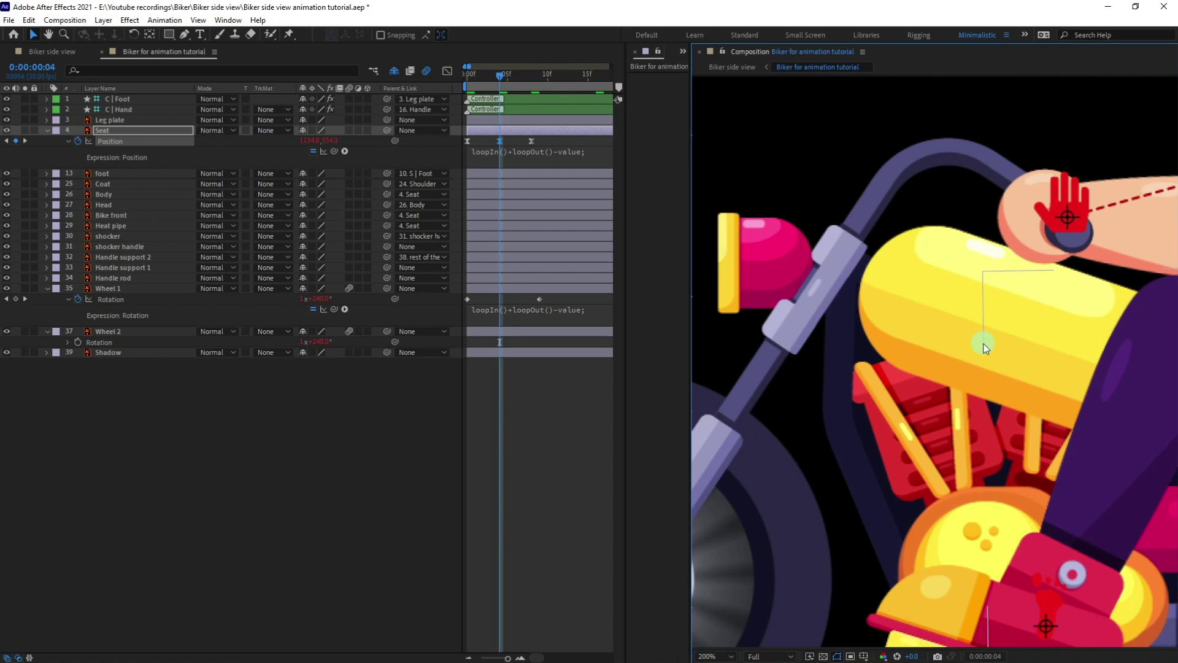
pyautogui.scroll(-2, 973, 297)
pyautogui.scroll(-1, 970, 287)
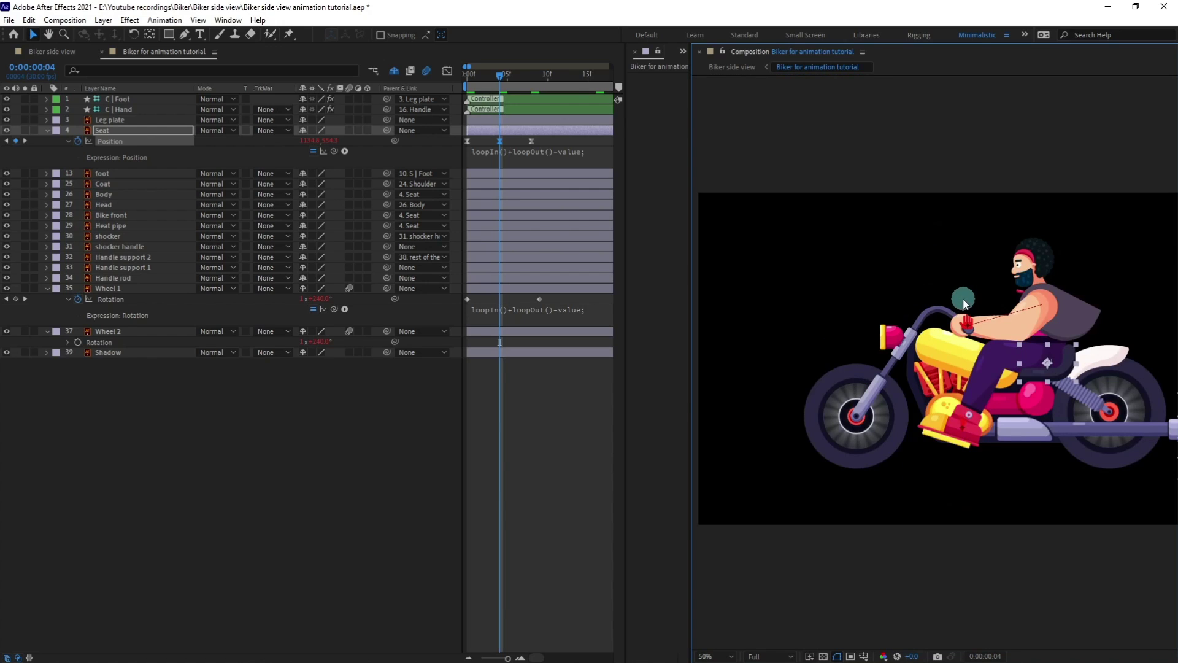
# Preview the adjusted seat bounce, return to the first frame and clear the selection.
pyautogui.scroll(1, 971, 286)
pyautogui.moveTo(971, 286); pyautogui.dragTo(914, 233)
pyautogui.press('space')
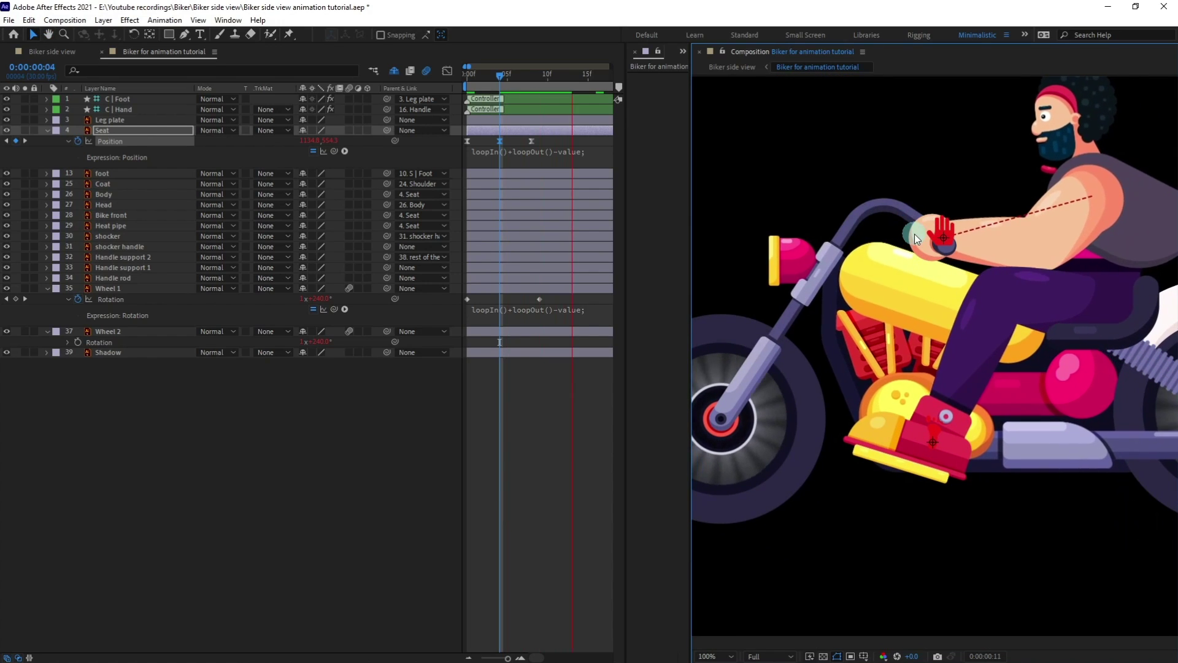
pyautogui.scroll(-1, 914, 234)
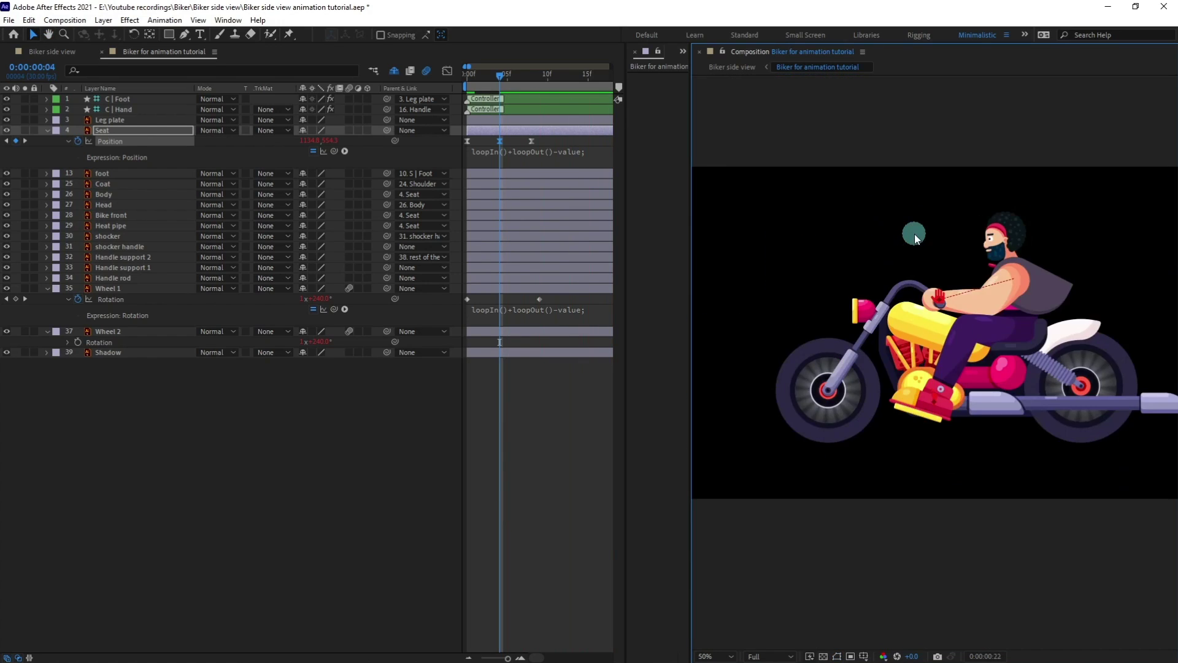
pyautogui.click(463, 75)
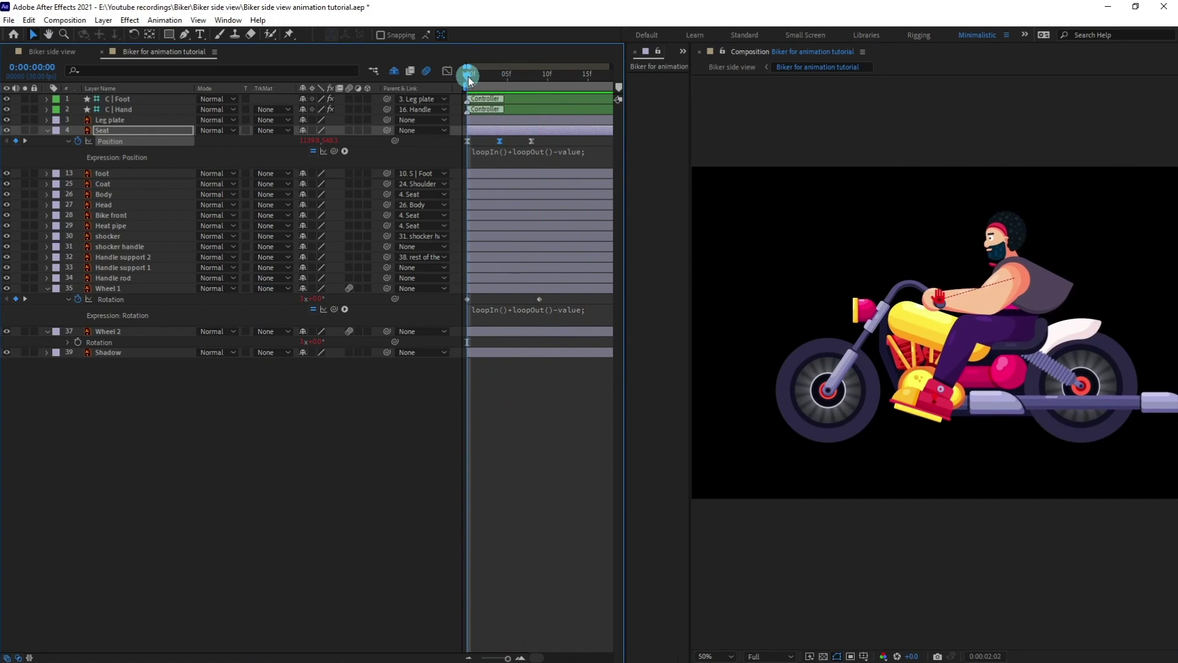
pyautogui.click(461, 77)
pyautogui.click(509, 422)
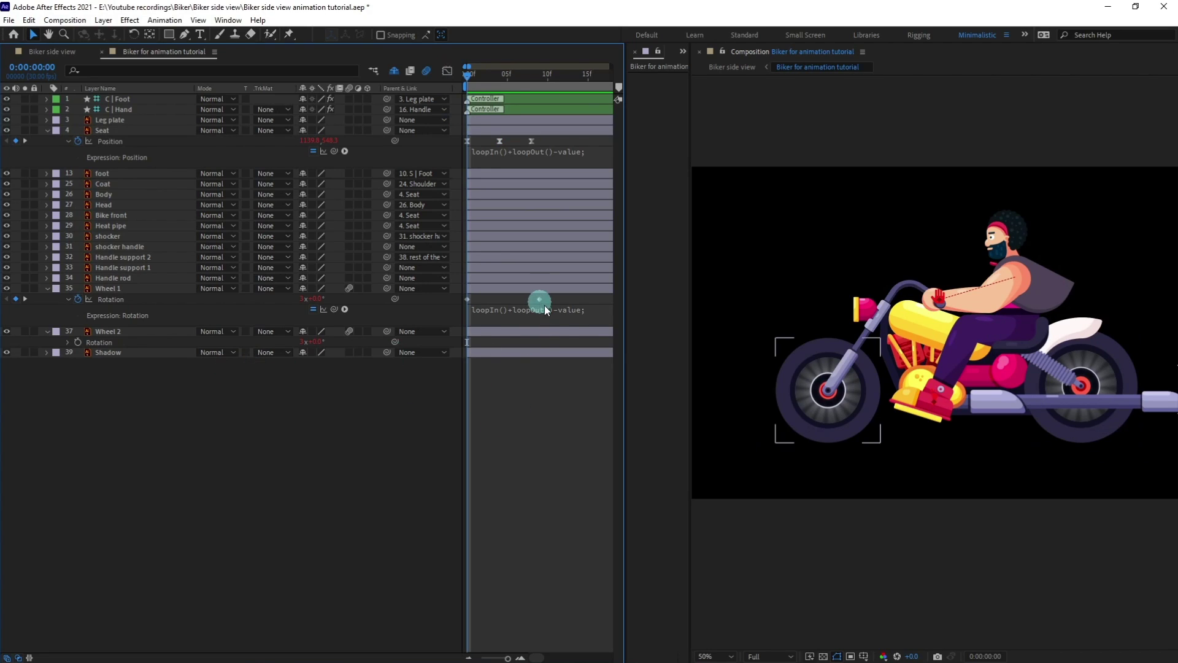
# Reveal the shocker handle layer's Rotation and add a keyframe at the first frame.
pyautogui.click(131, 270)
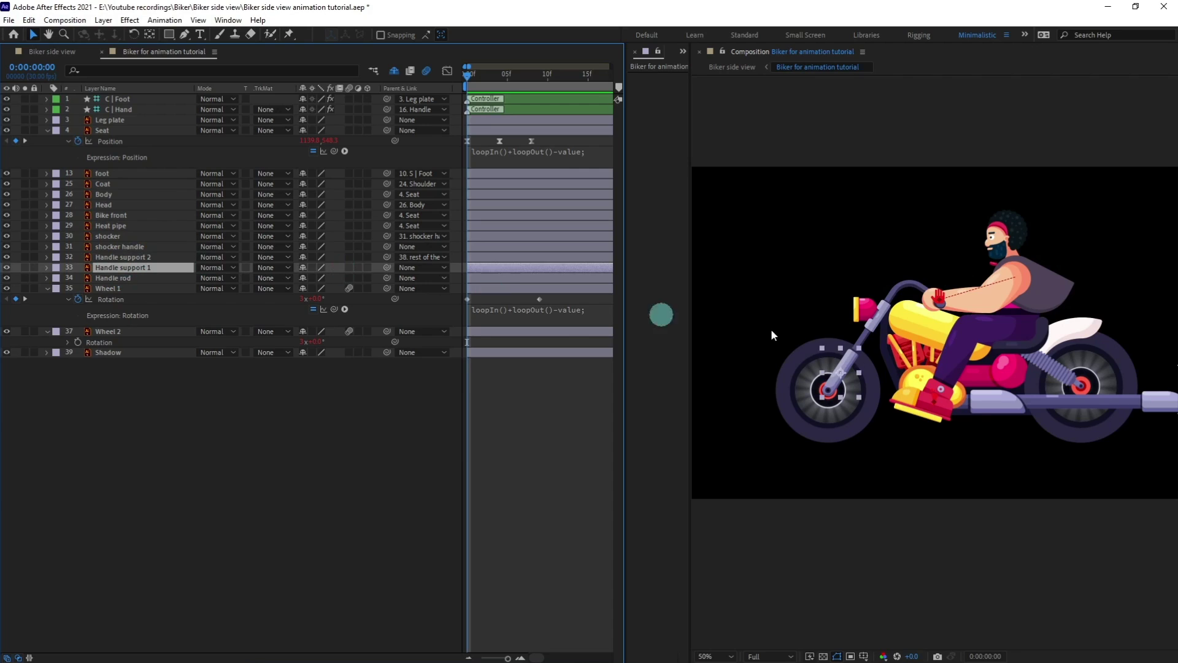
pyautogui.click(128, 247)
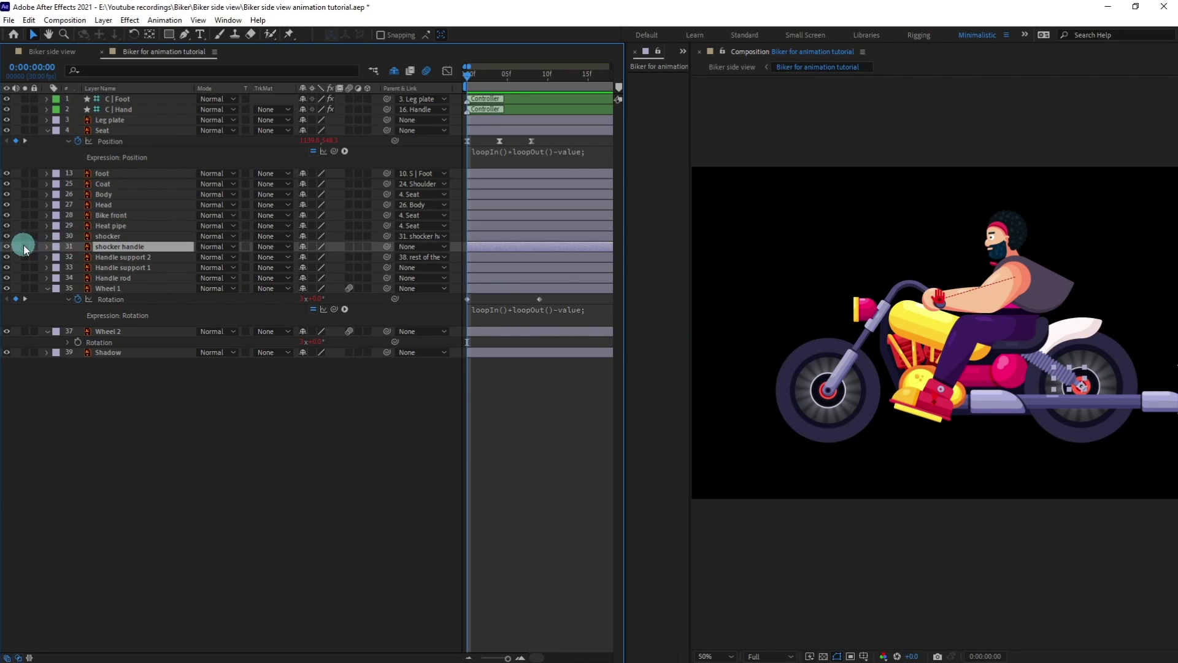
pyautogui.press('r')
pyautogui.click(78, 258)
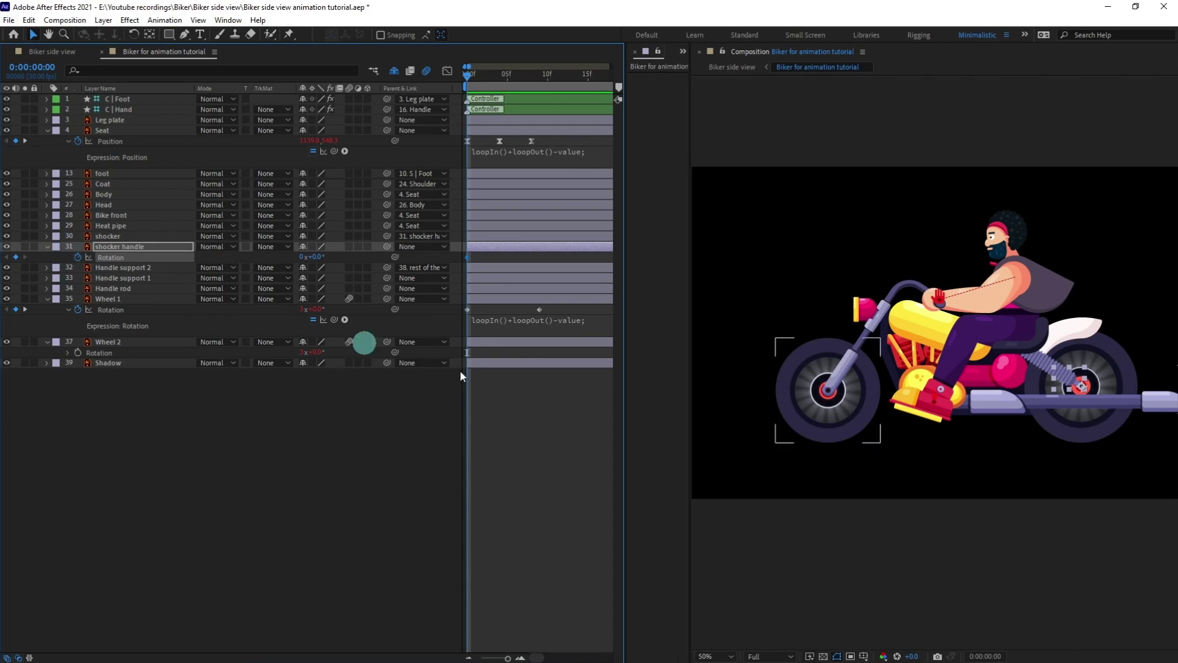
# Key the shocker handle's Rotation to -2° at 0:00:00:04 so the shock absorber follows the lowered seat.
pyautogui.click(497, 86)
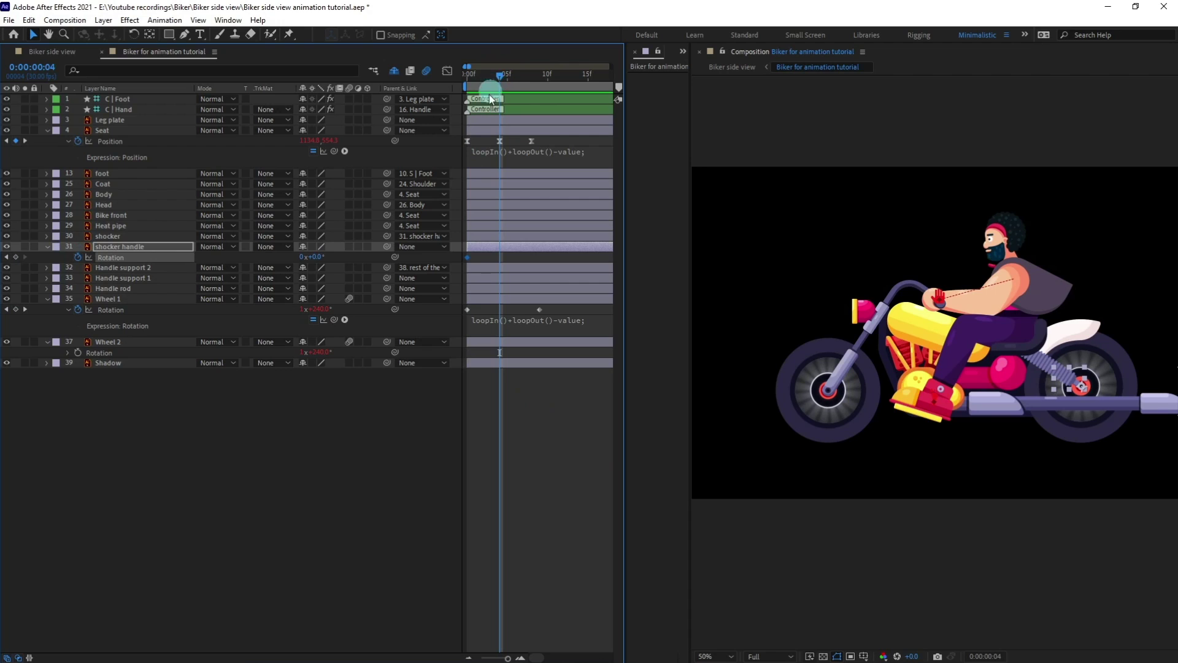
pyautogui.click(1037, 511)
pyautogui.scroll(1, 1050, 496)
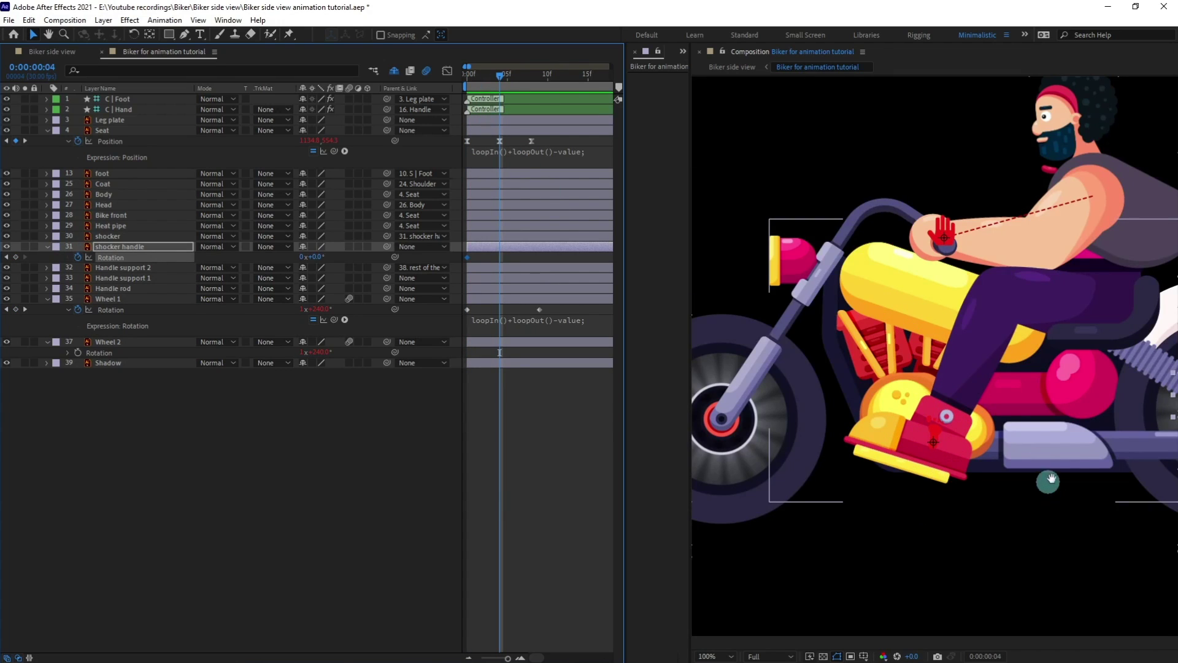
pyautogui.moveTo(1096, 410); pyautogui.dragTo(902, 388)
pyautogui.scroll(1, 918, 378)
pyautogui.middleClick(900, 388)
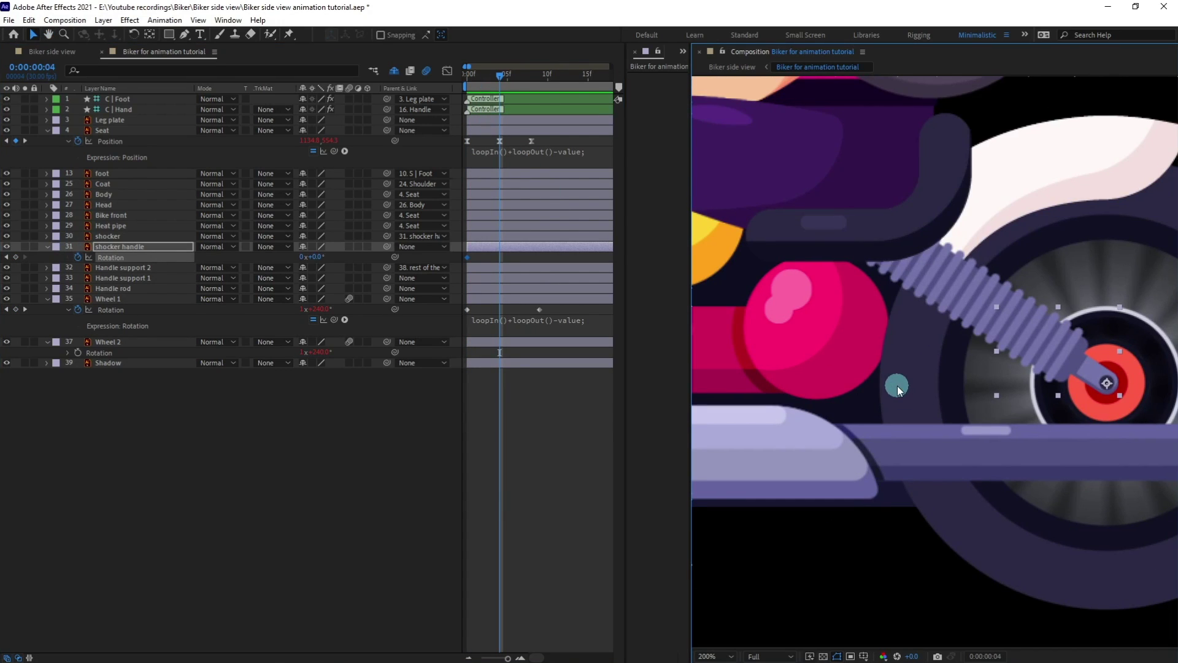
pyautogui.press('Home')
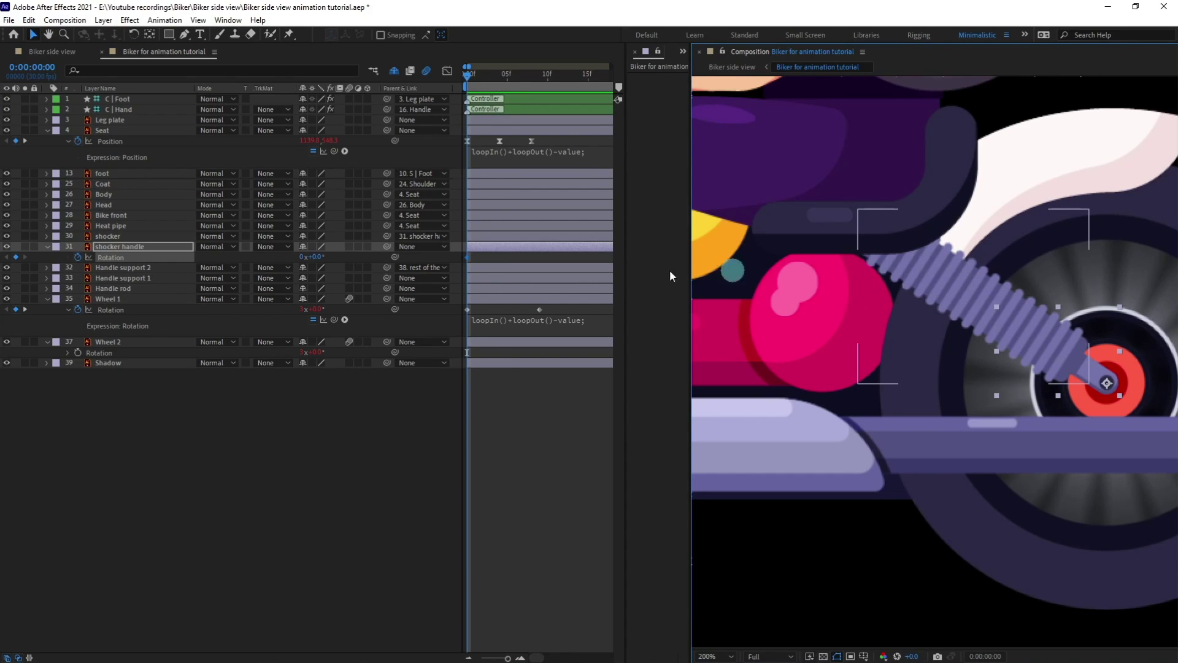
pyautogui.press('k')
pyautogui.moveTo(317, 256); pyautogui.dragTo(313, 255)
# Copy the shocker handle's first Rotation keyframe to 0:00:00:08 and apply Easy Ease to all three keyframes.
pyautogui.press('k')
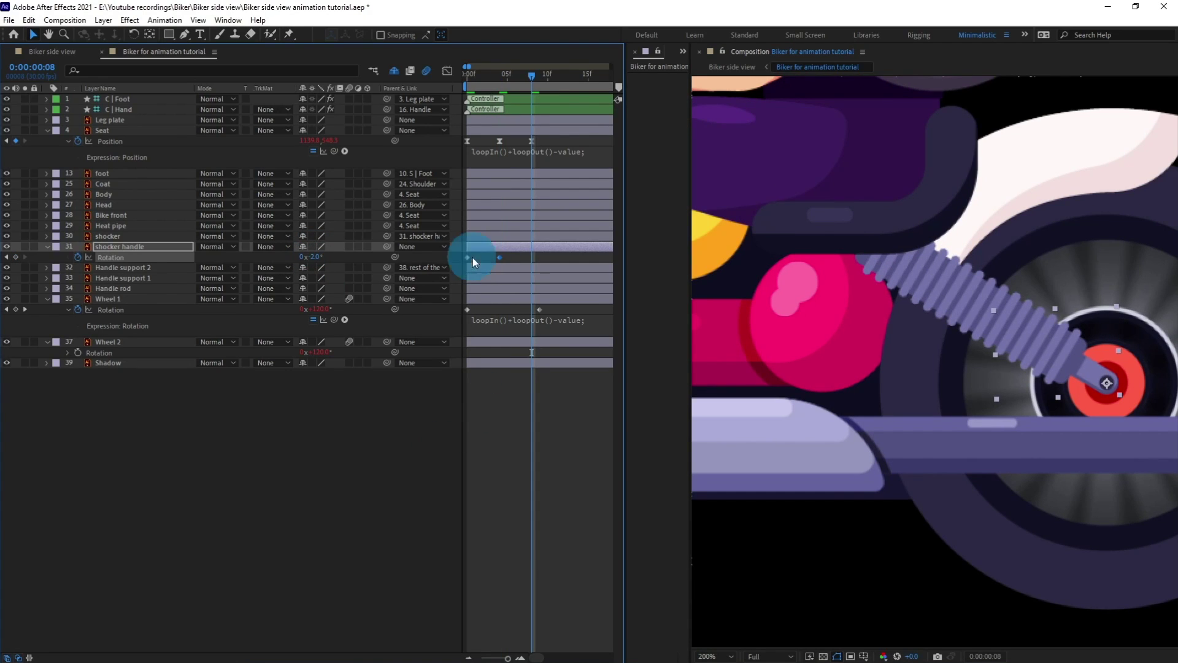
pyautogui.hotkey('ctrl', 'c')
pyautogui.hotkey('ctrl', 'v')
pyautogui.moveTo(538, 255); pyautogui.dragTo(392, 275)
pyautogui.press('F9')
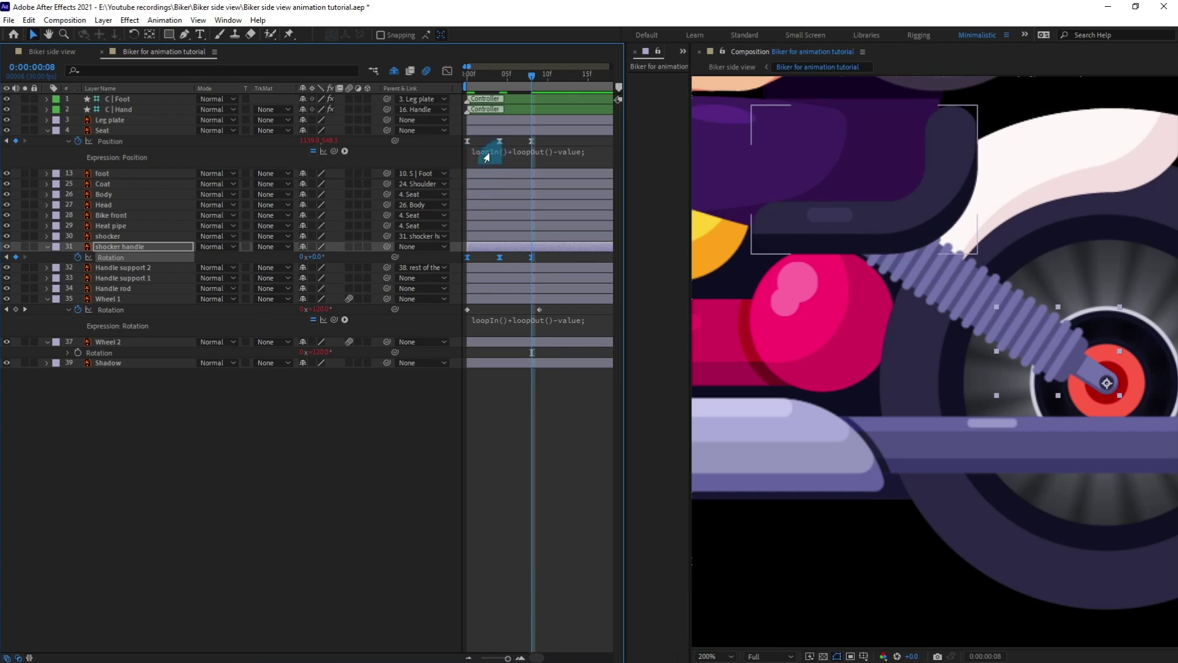
# Copy the Seat's expression loopIn()+loopOut()-value; onto the shocker handle's Rotation and preview the loop from the first frame.
pyautogui.click(486, 158)
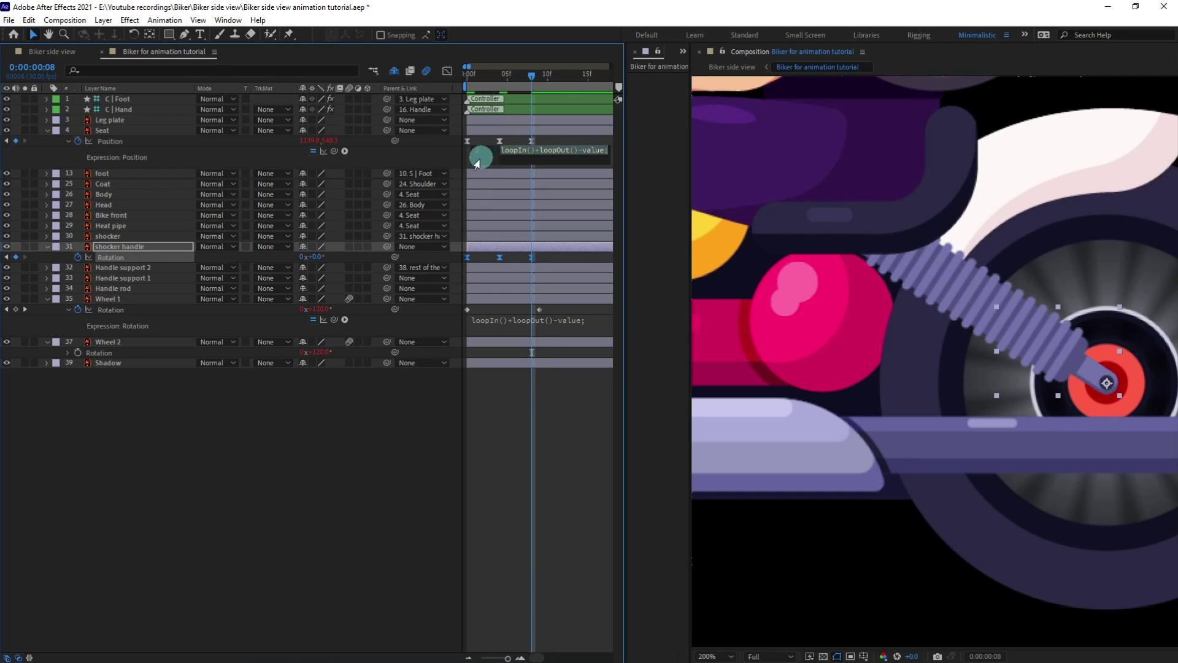
pyautogui.keyDown('alt'); pyautogui.click(78, 257); pyautogui.keyUp('alt')
pyautogui.click(299, 529)
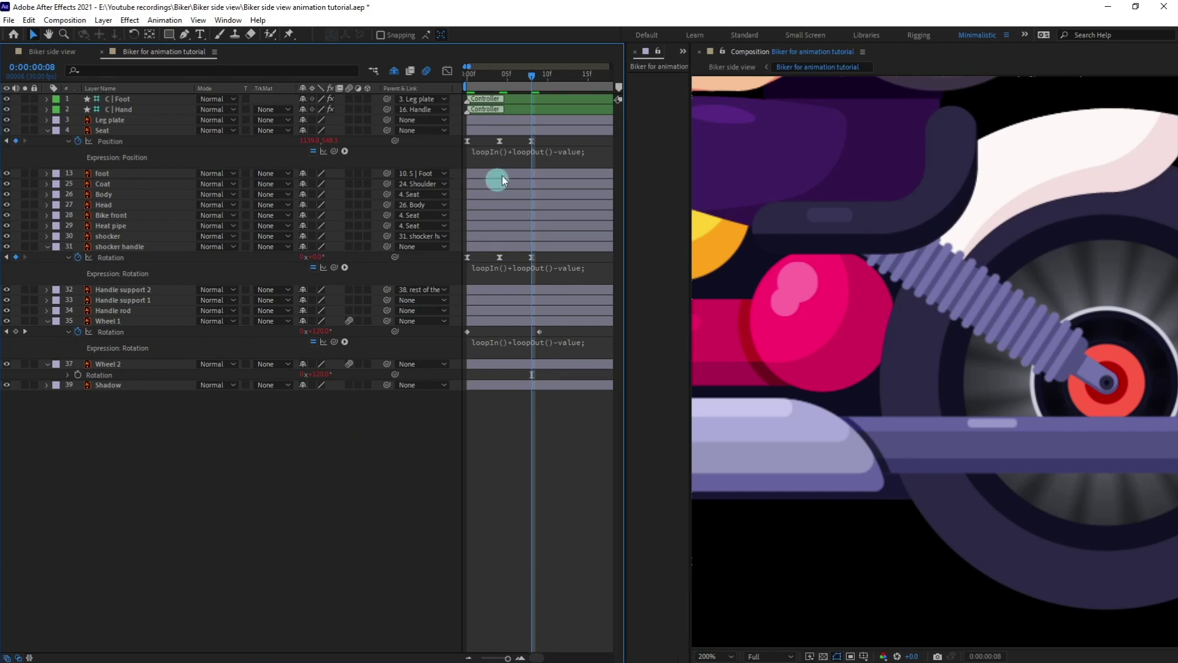
pyautogui.moveTo(484, 73); pyautogui.dragTo(447, 77)
pyautogui.scroll(-2, 855, 219)
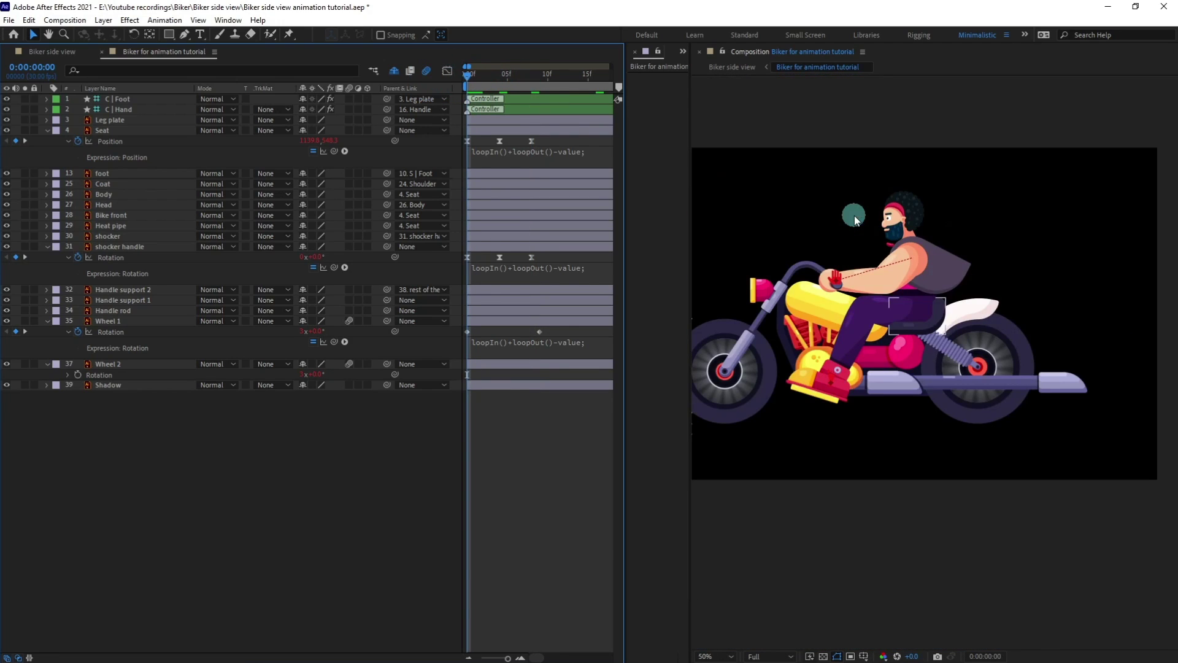
pyautogui.press('space')
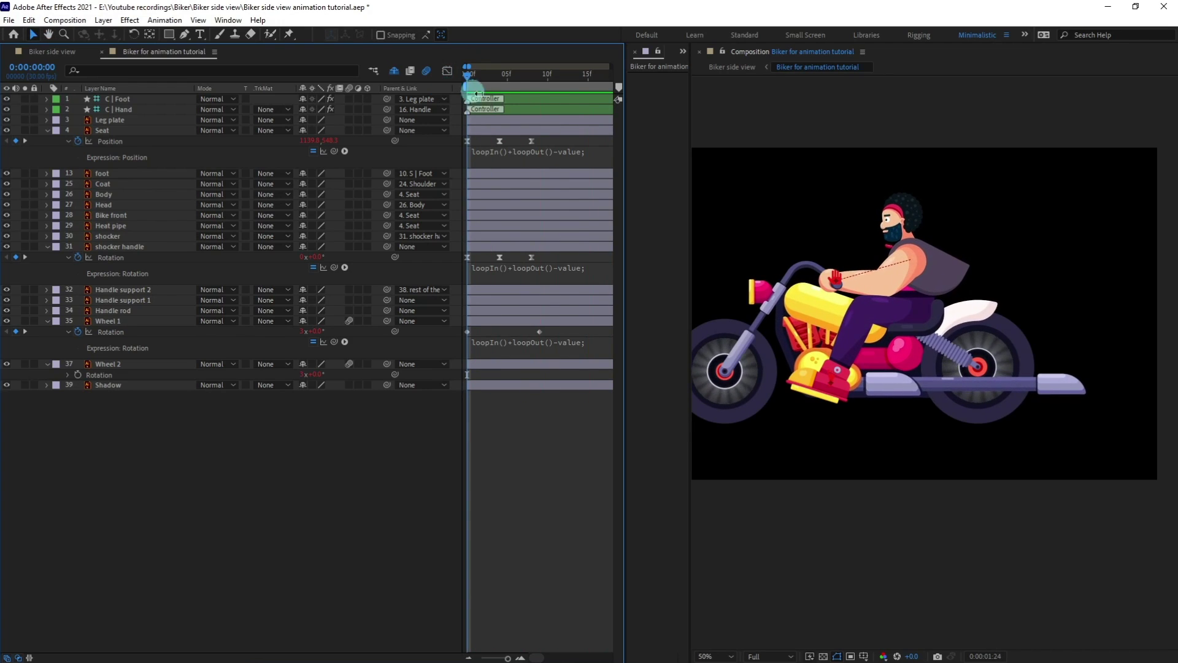
pyautogui.press('space')
# Parent the Leg plate layer to the Seat, preview the motion, and save the project with nothing selected.
pyautogui.click(113, 120)
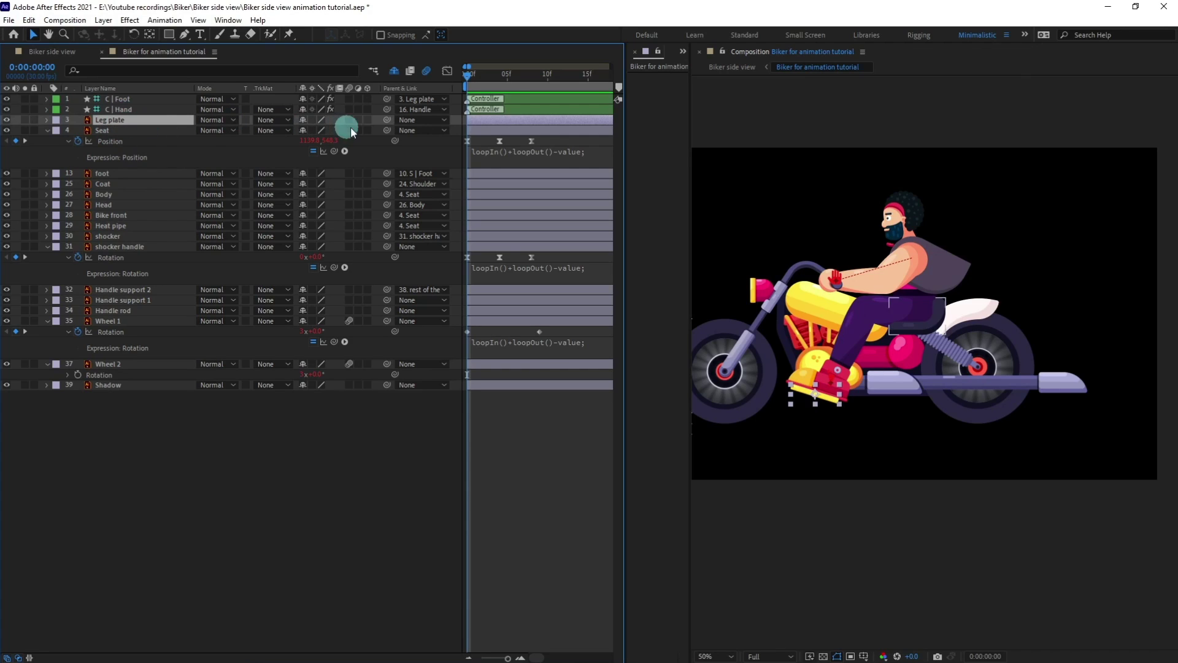
pyautogui.moveTo(387, 122); pyautogui.dragTo(1062, 370)
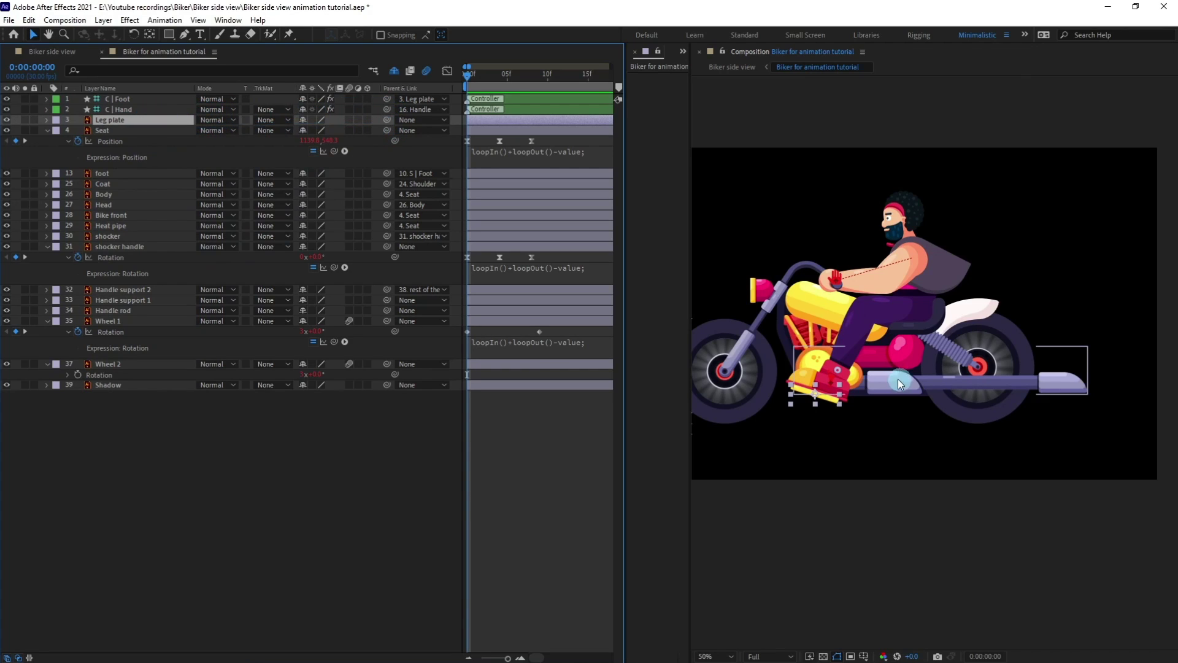
pyautogui.moveTo(388, 122); pyautogui.dragTo(117, 131)
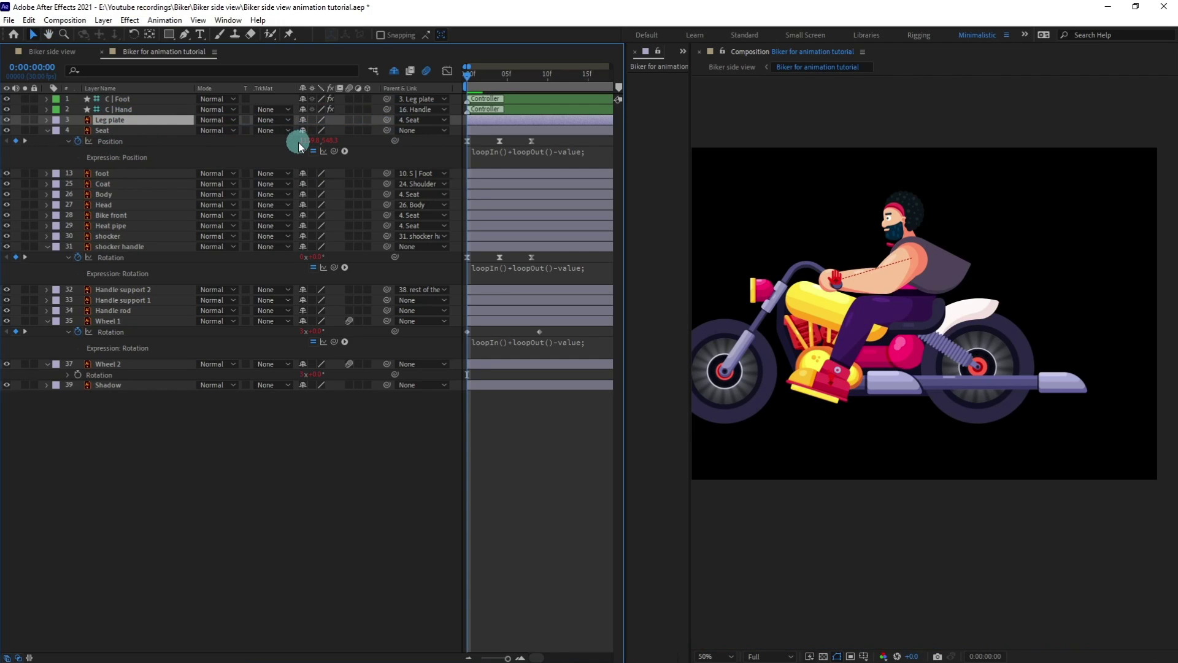
pyautogui.press('space')
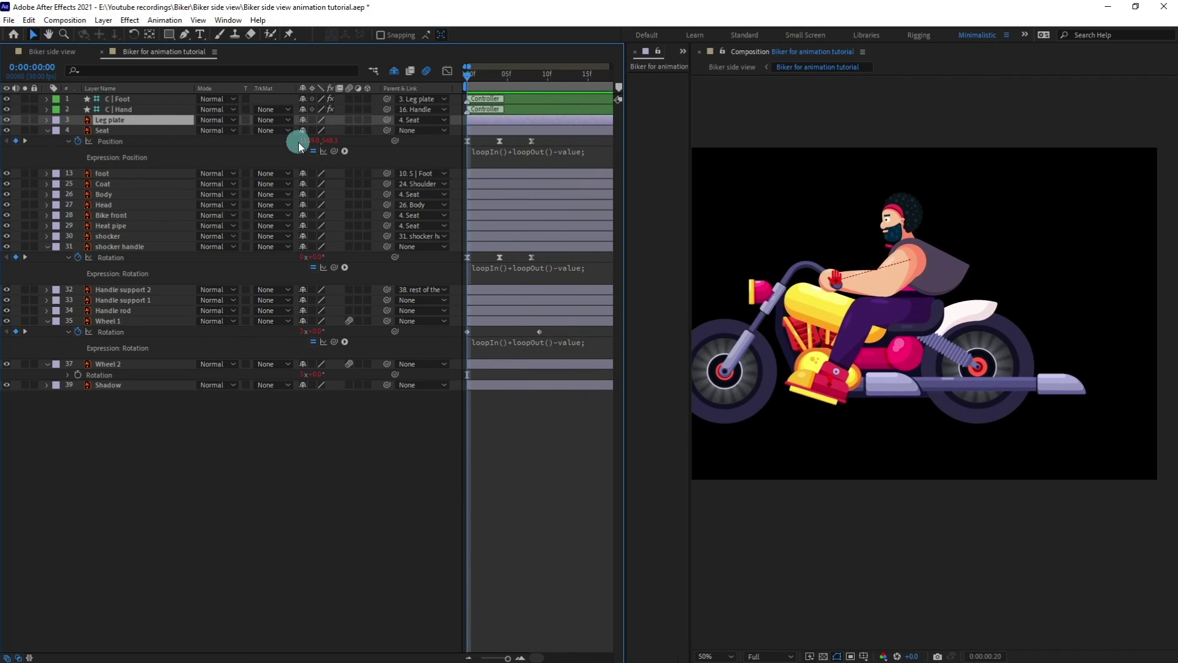
pyautogui.click(514, 491)
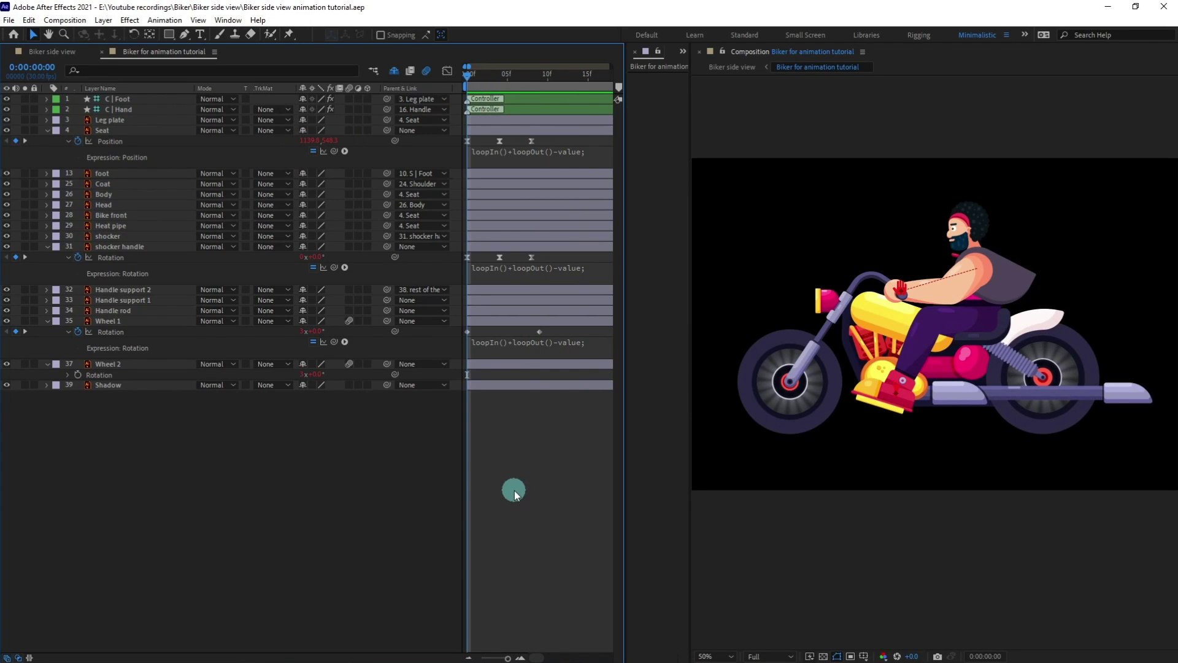
# Add a Rotation keyframe to the Body layer at the first frame and set its Rotation to 0.5° at 0:00:00:04.
pyautogui.click(103, 195)
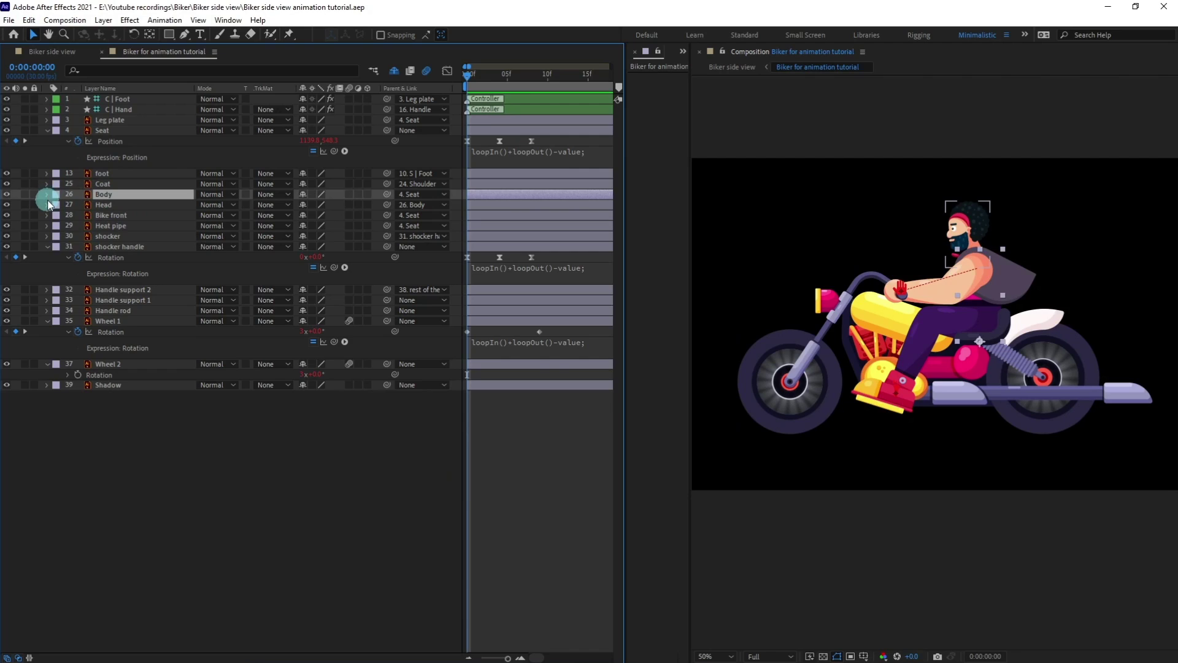
pyautogui.press('r')
pyautogui.click(77, 205)
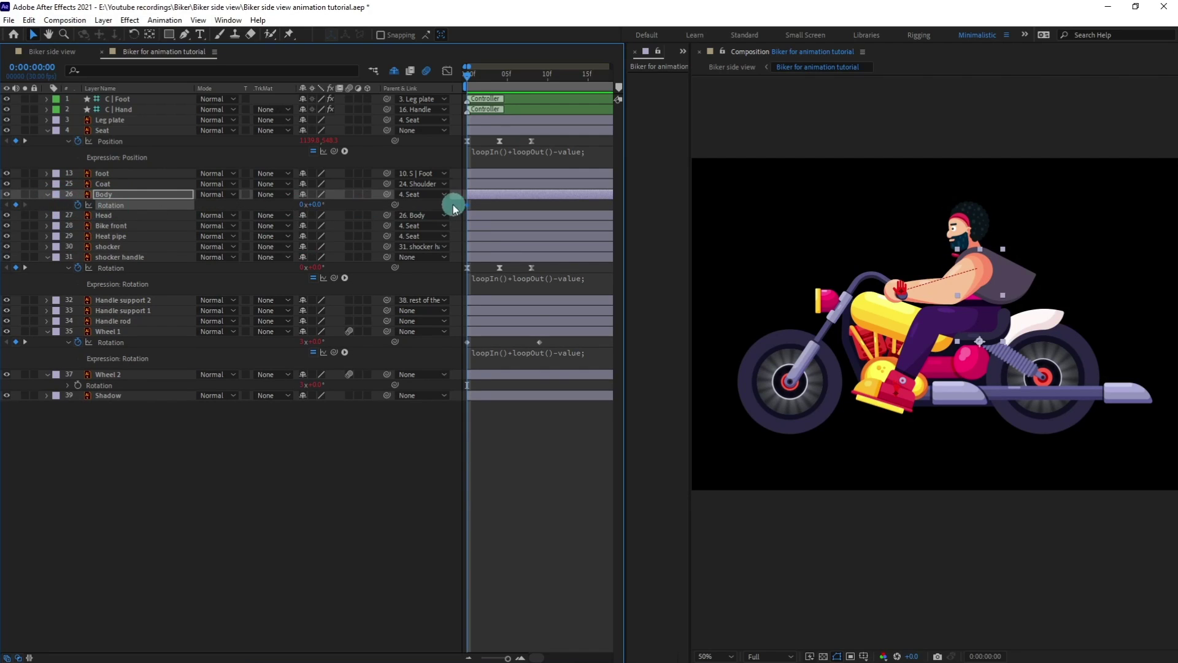
pyautogui.click(33, 71)
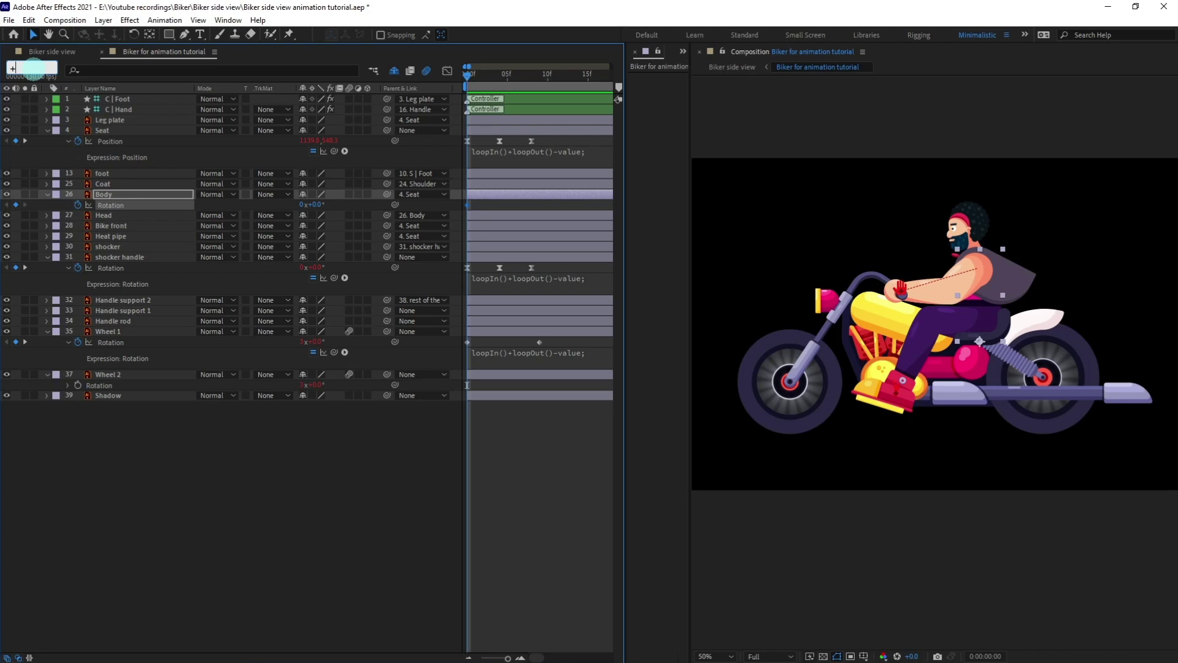
pyautogui.click(319, 211)
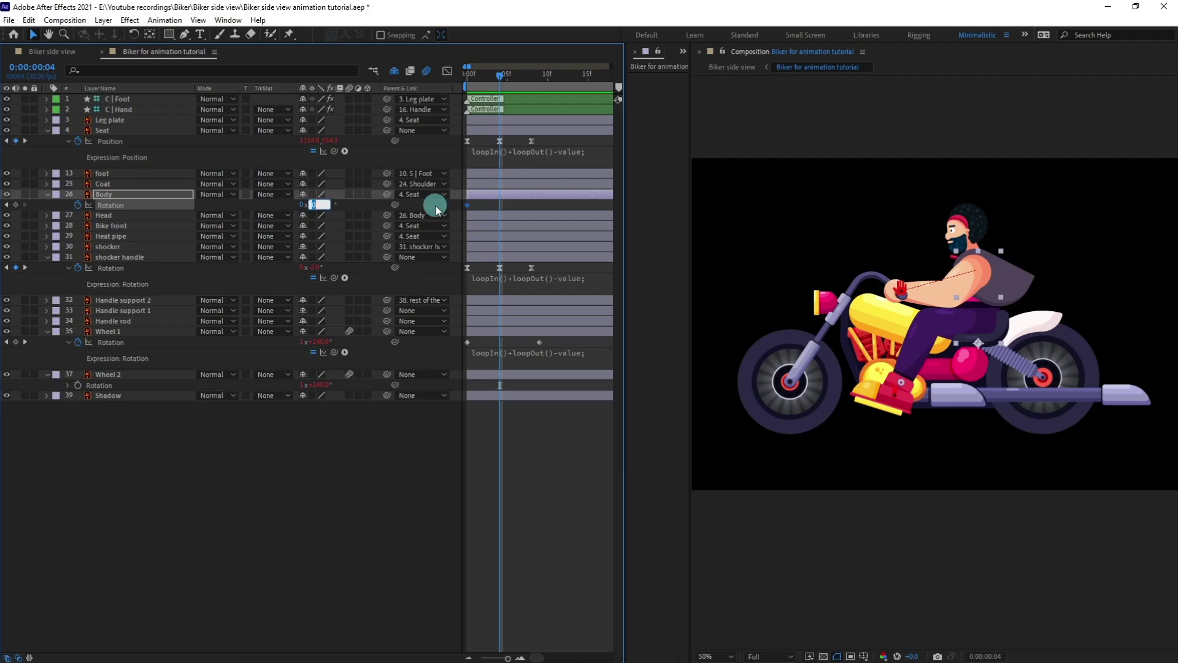
pyautogui.press('Return')
pyautogui.press('3')
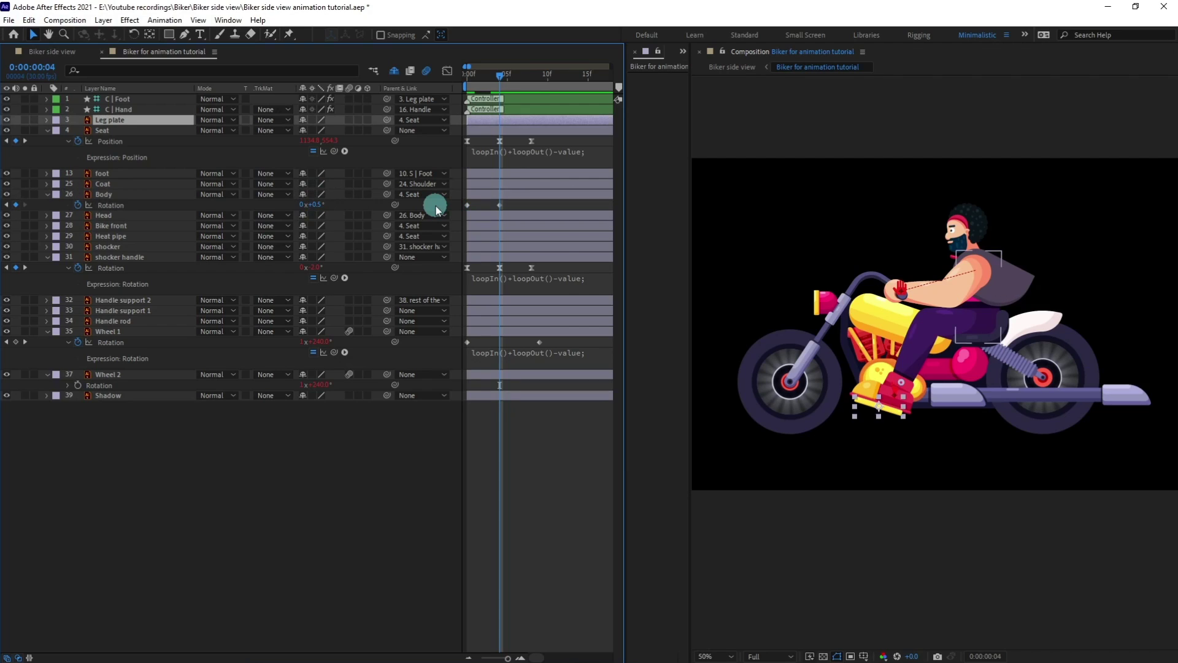
# Set the Body's Rotation to -0.5° at the first frame.
pyautogui.click(471, 75)
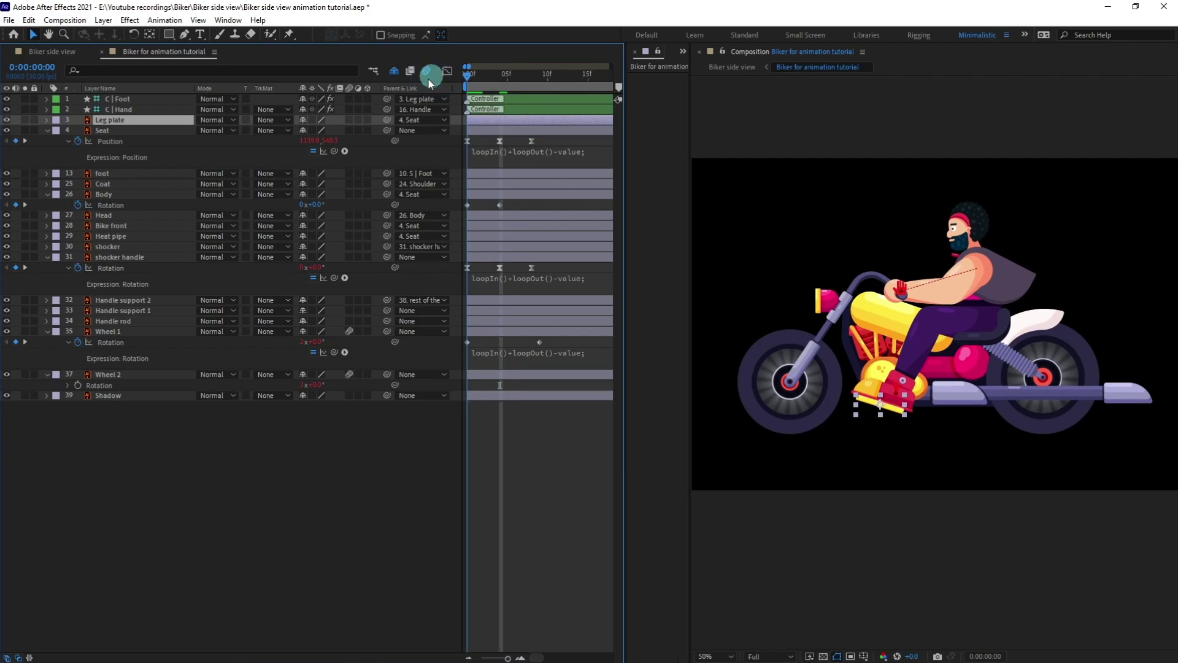
pyautogui.click(320, 205)
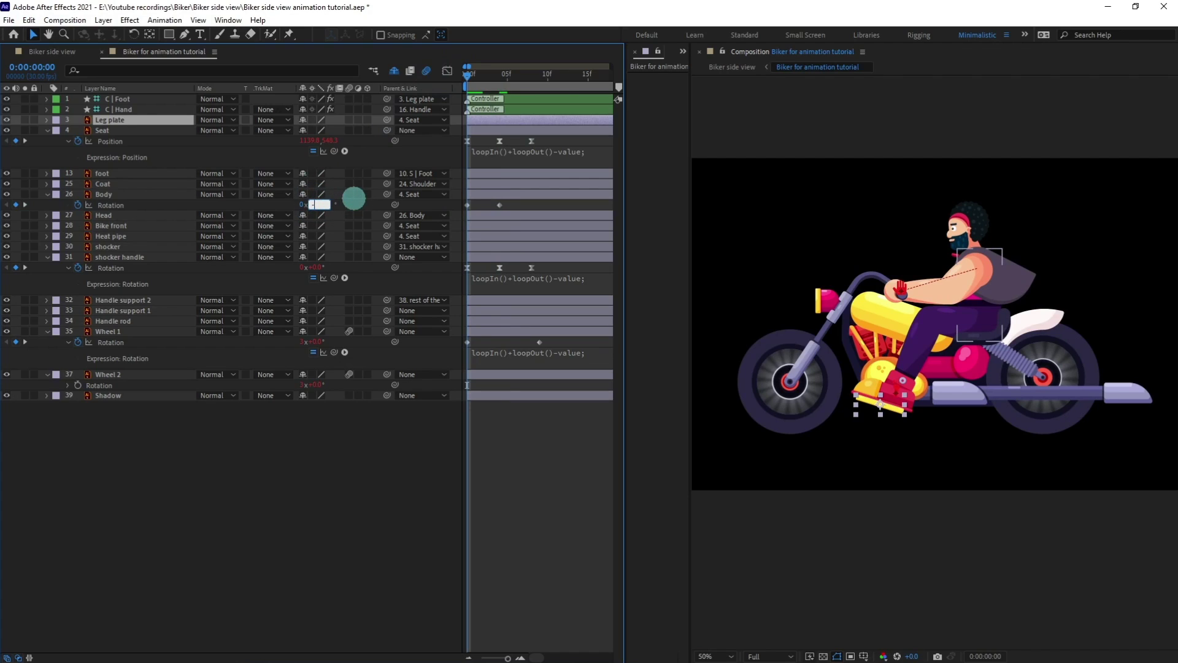
pyautogui.write('-0.5')
pyautogui.click(354, 203)
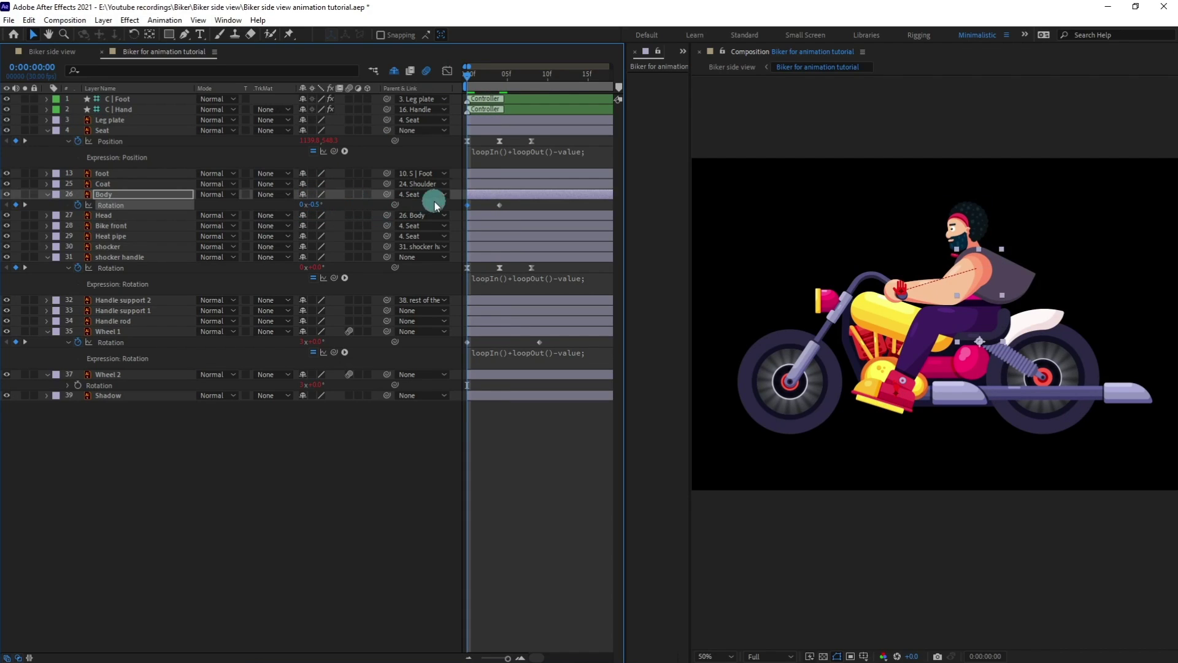
# Time-reverse the Body's two Rotation keyframes and clear the selection.
pyautogui.moveTo(512, 203); pyautogui.dragTo(439, 219)
pyautogui.rightClick(467, 206)
pyautogui.moveTo(531, 346)
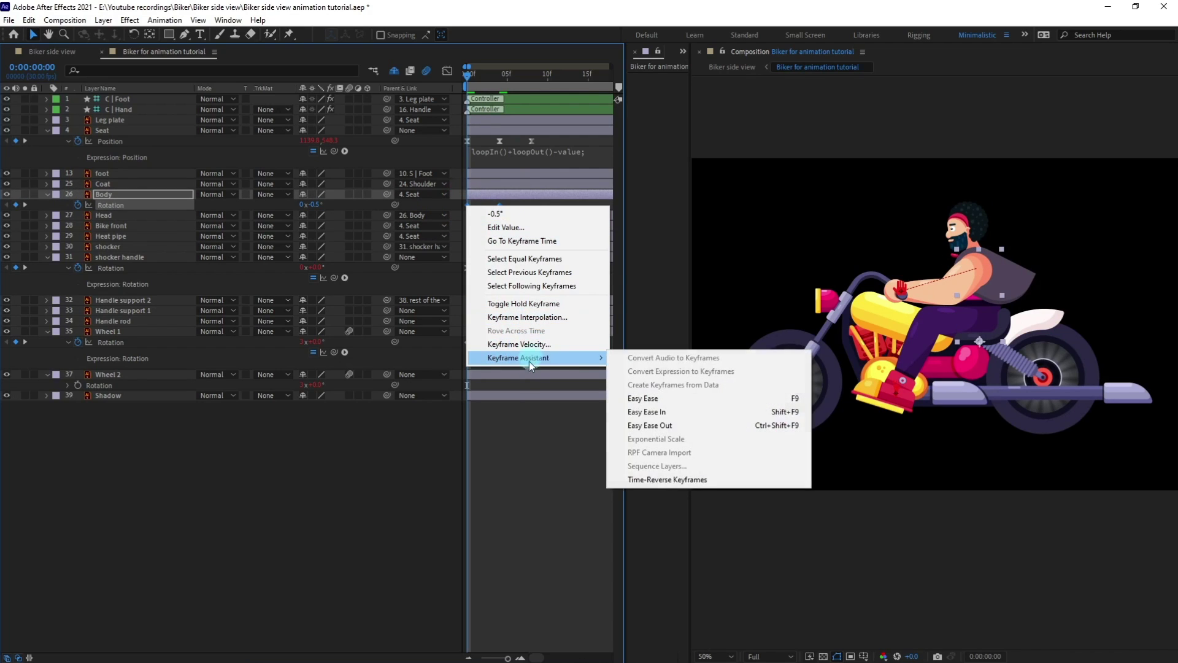
pyautogui.click(620, 480)
pyautogui.click(563, 485)
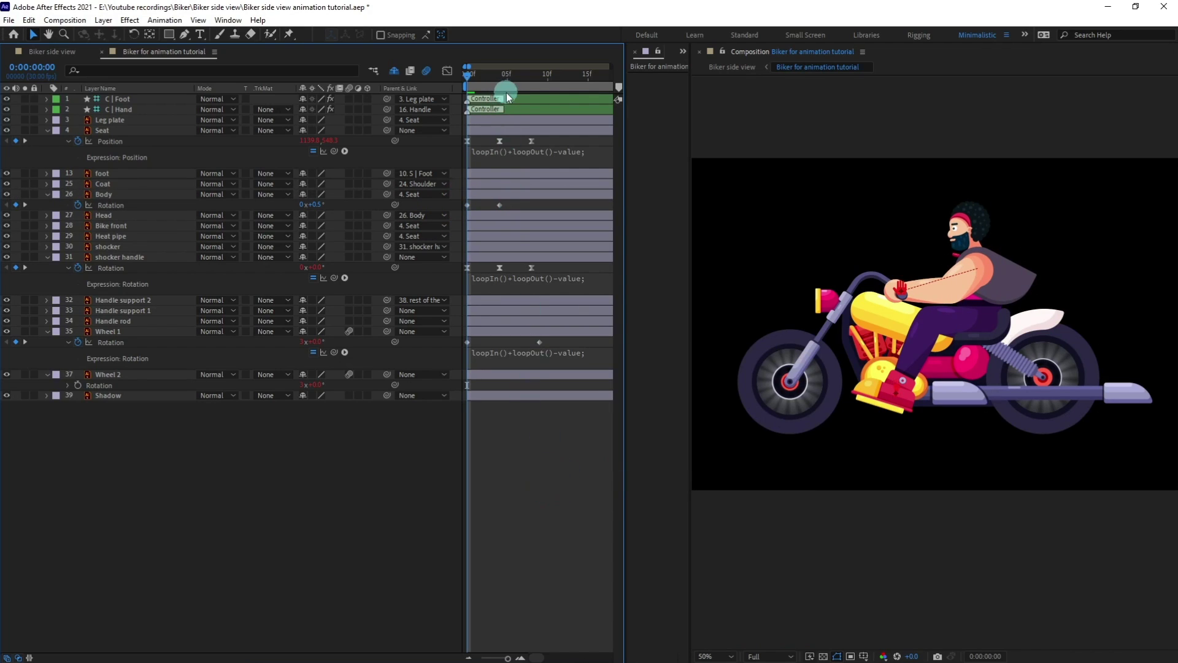
# Copy the Body's first Rotation keyframe to 0:00:00:08 and apply Easy Ease to all three keyframes.
pyautogui.press('k')
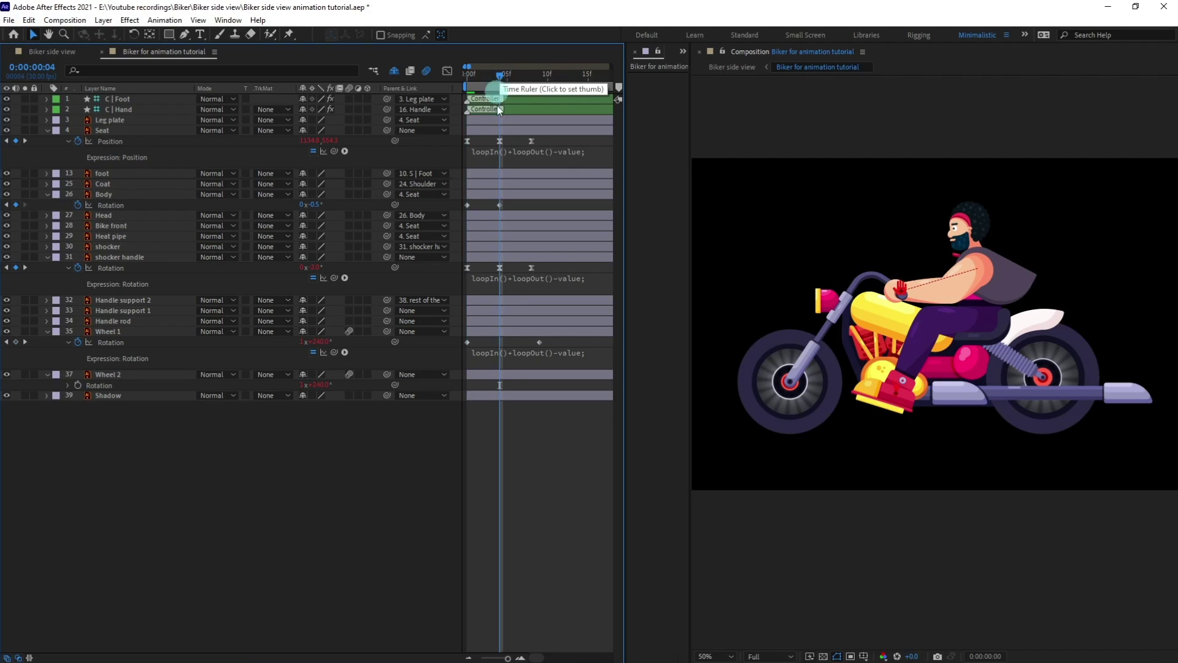
pyautogui.press('k')
pyautogui.moveTo(482, 205); pyautogui.dragTo(441, 211)
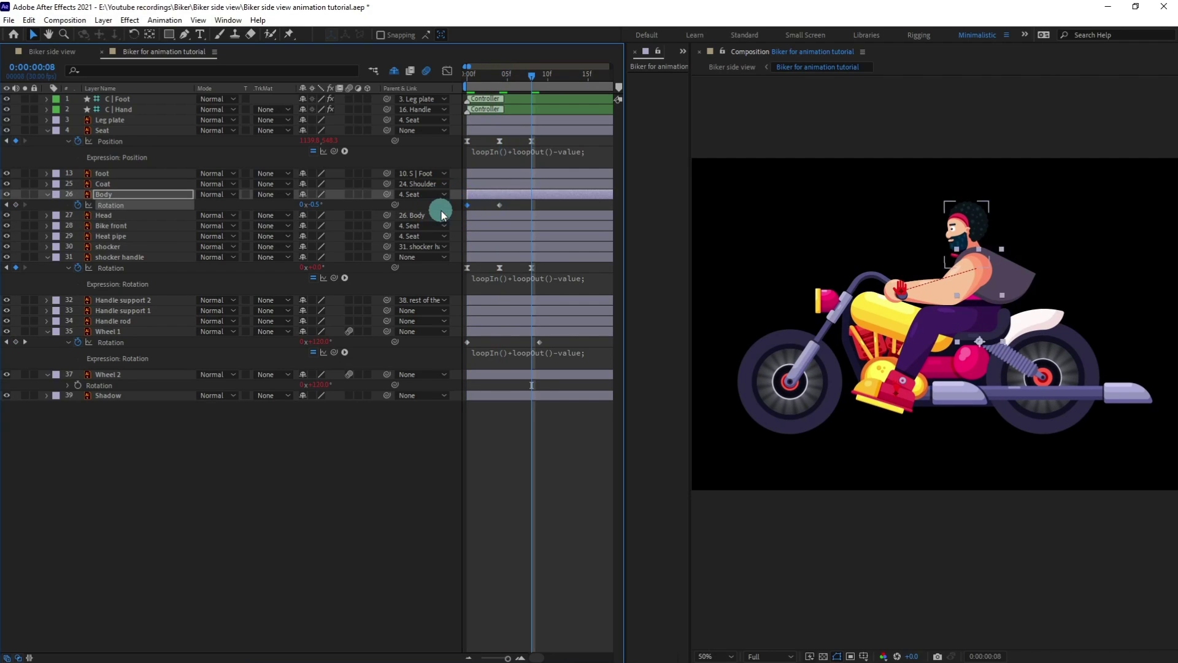
pyautogui.hotkey('ctrl', 'c')
pyautogui.hotkey('ctrl', 'v')
pyautogui.moveTo(546, 205); pyautogui.dragTo(428, 211)
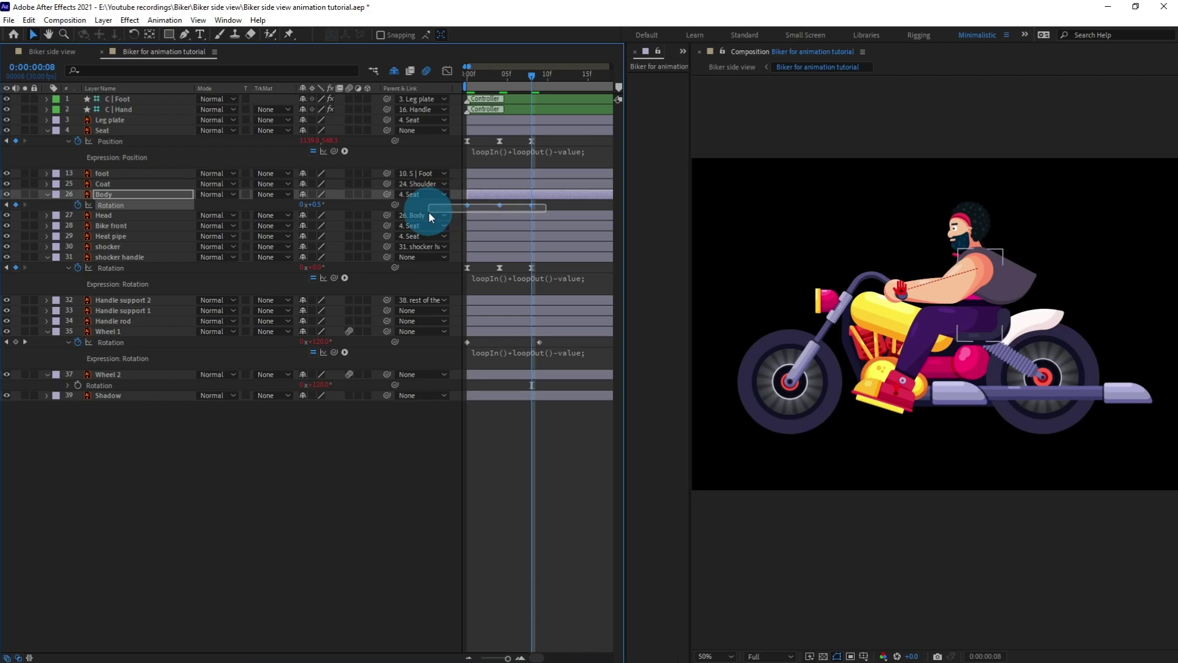
pyautogui.press('F9')
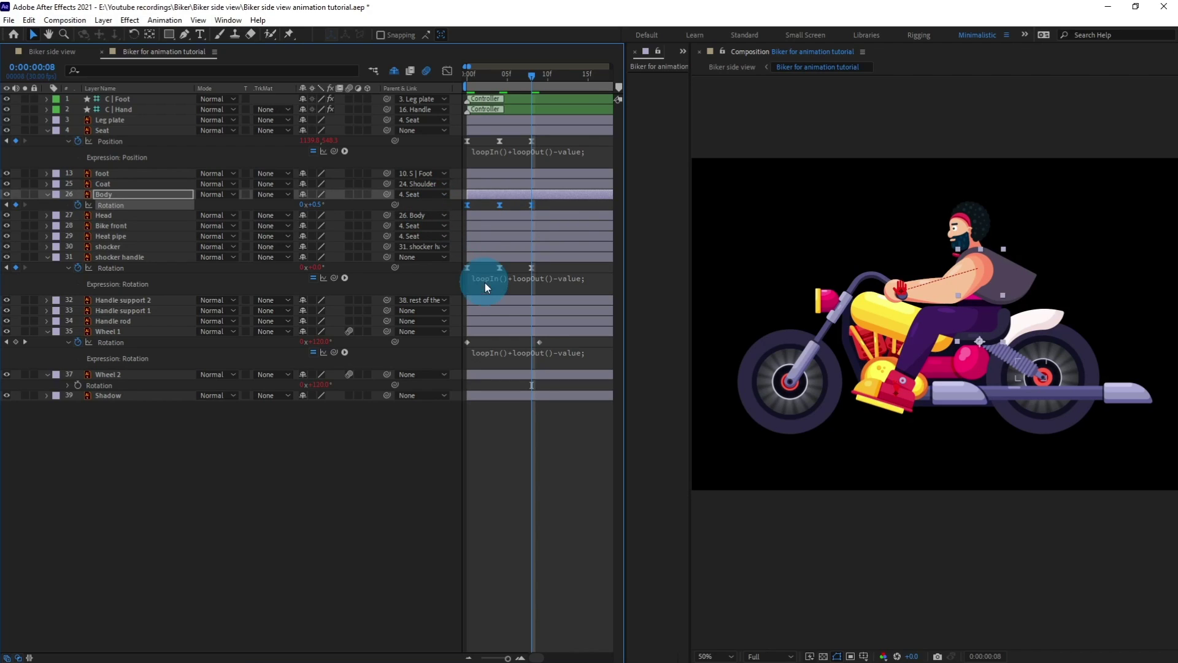
# Copy the shocker handle's expression loopIn()+loopOut()-value; onto the Body's Rotation.
pyautogui.click(485, 283)
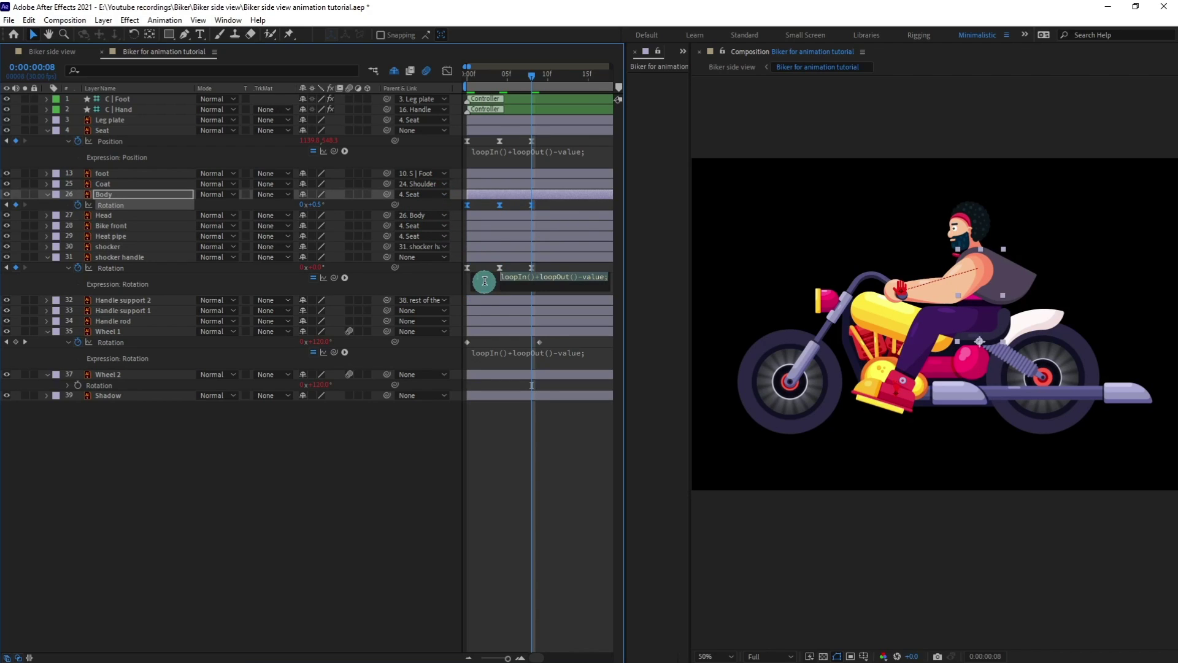
pyautogui.keyDown('alt'); pyautogui.click(78, 205); pyautogui.keyUp('alt')
pyautogui.click(348, 560)
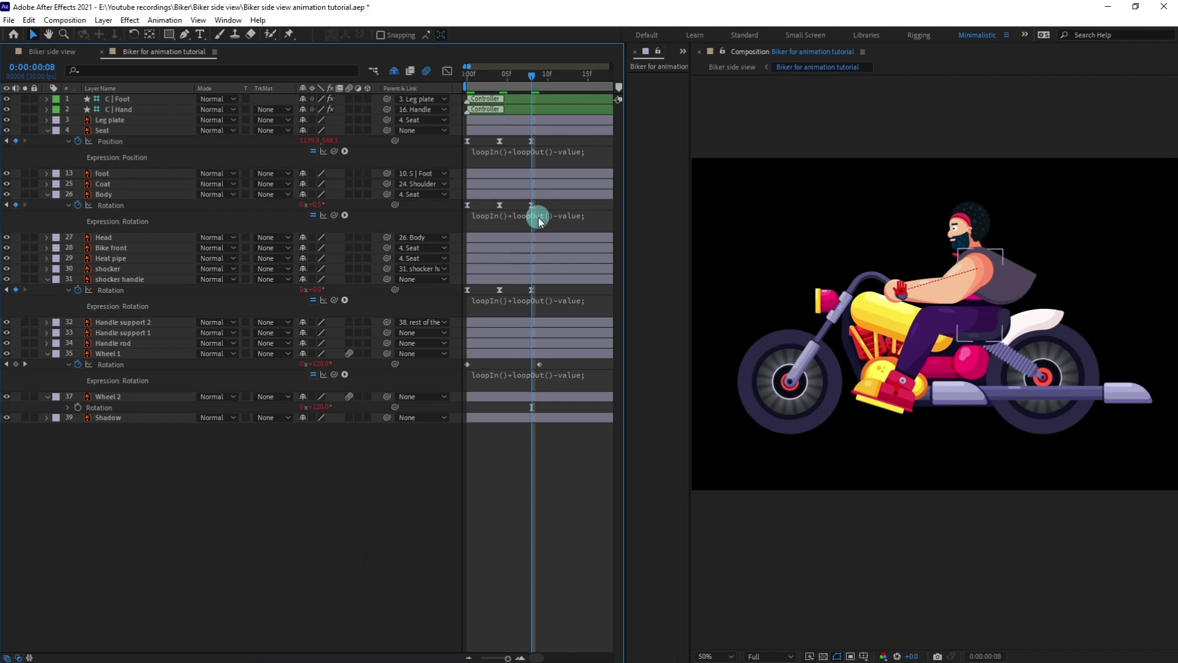
# Shift the Body's three Rotation keyframes one frame later to start at 0:00:00:01, and preview the loop from the first frame.
pyautogui.moveTo(473, 76); pyautogui.dragTo(444, 122)
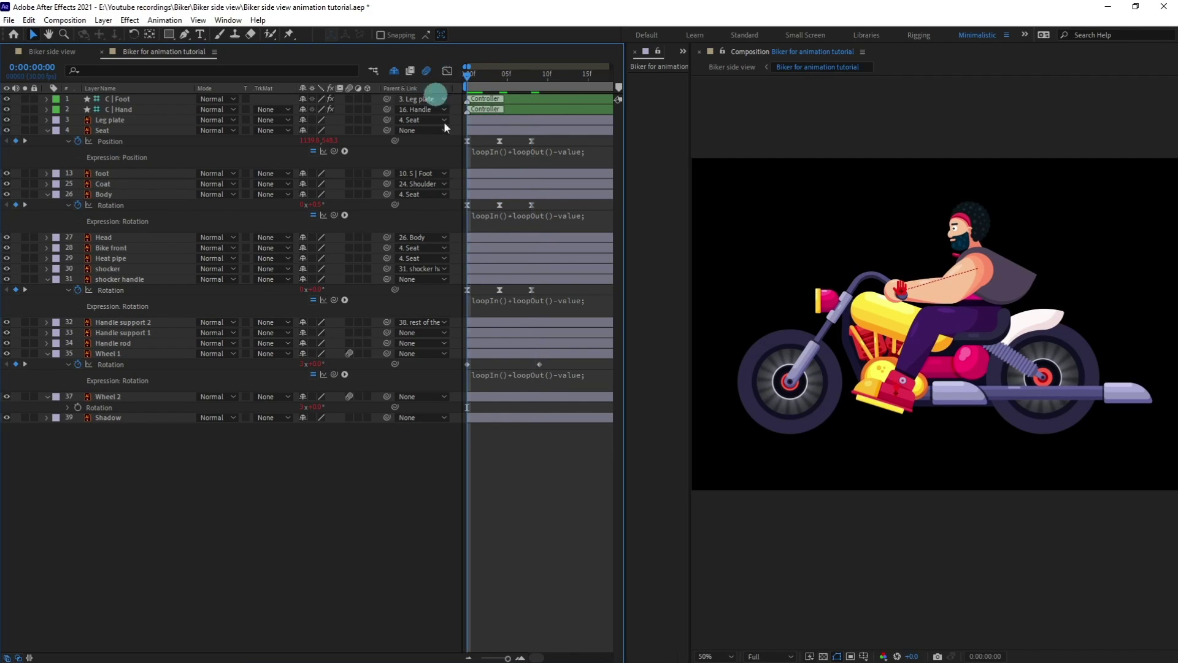
pyautogui.moveTo(540, 213); pyautogui.dragTo(454, 208)
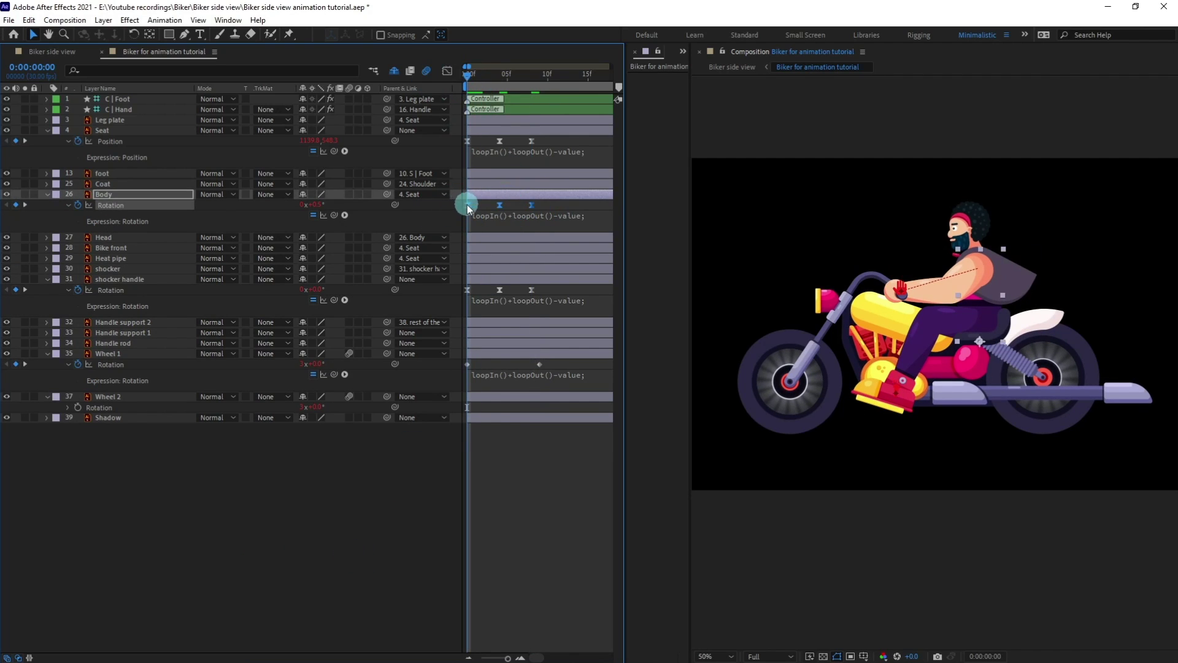
pyautogui.press('pagedown')
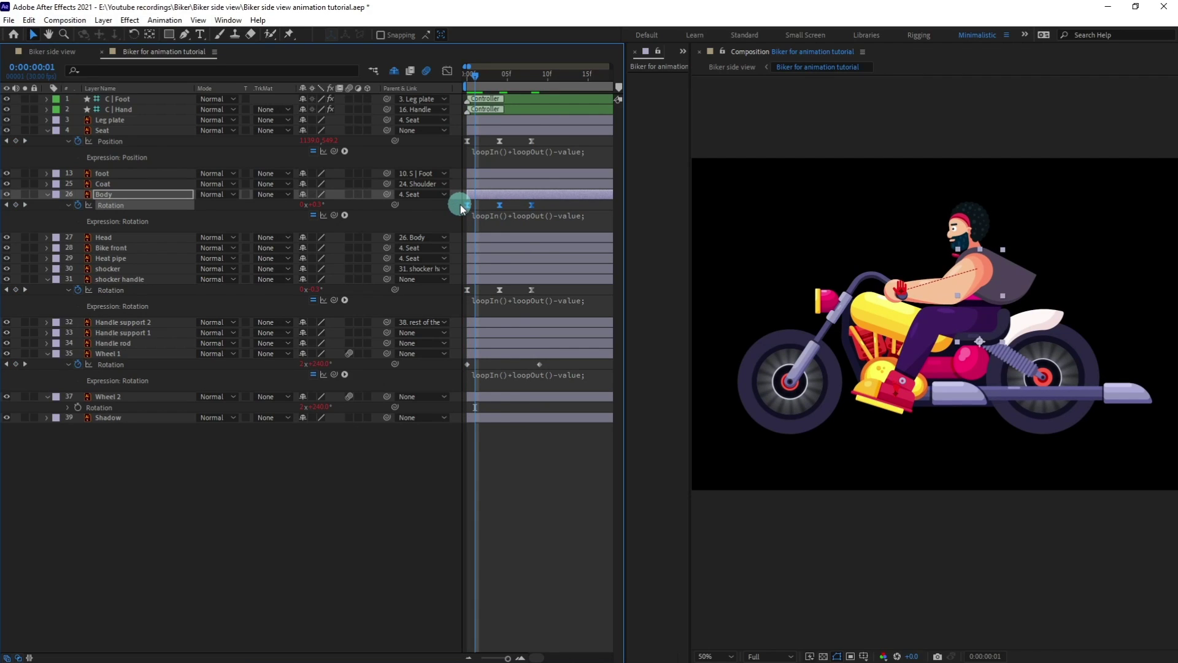
pyautogui.click(468, 75)
pyautogui.click(455, 83)
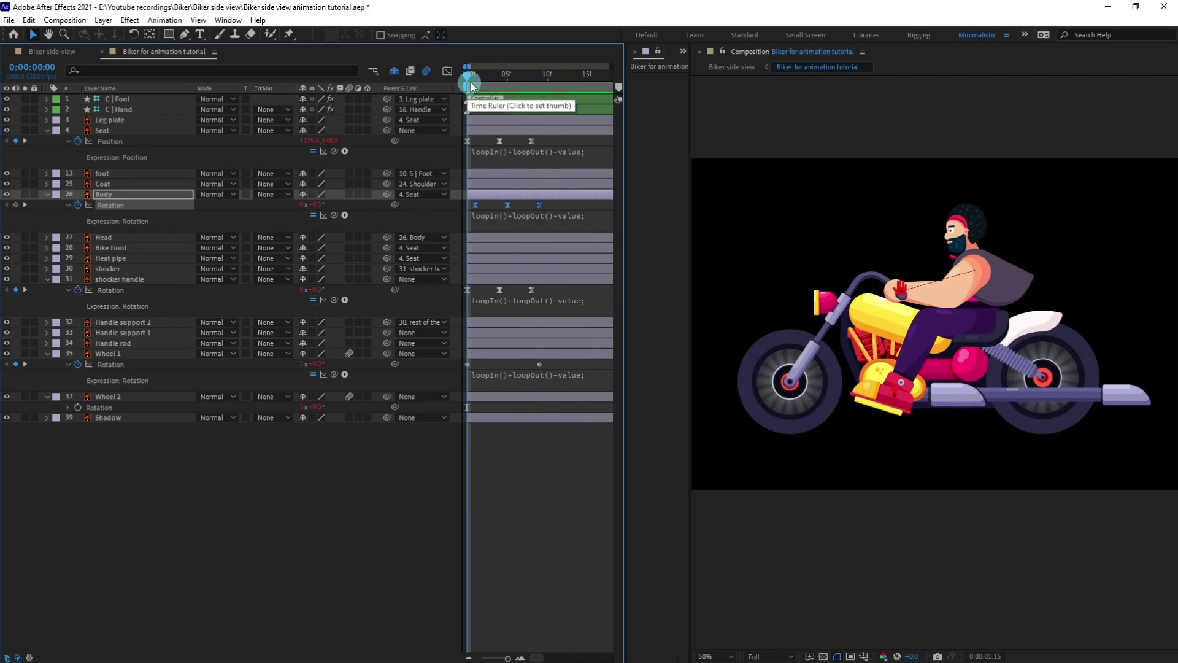
# Shift the Body's three Rotation keyframes one frame later to start at 0:00:00:02, and preview the loop.
pyautogui.click(476, 77)
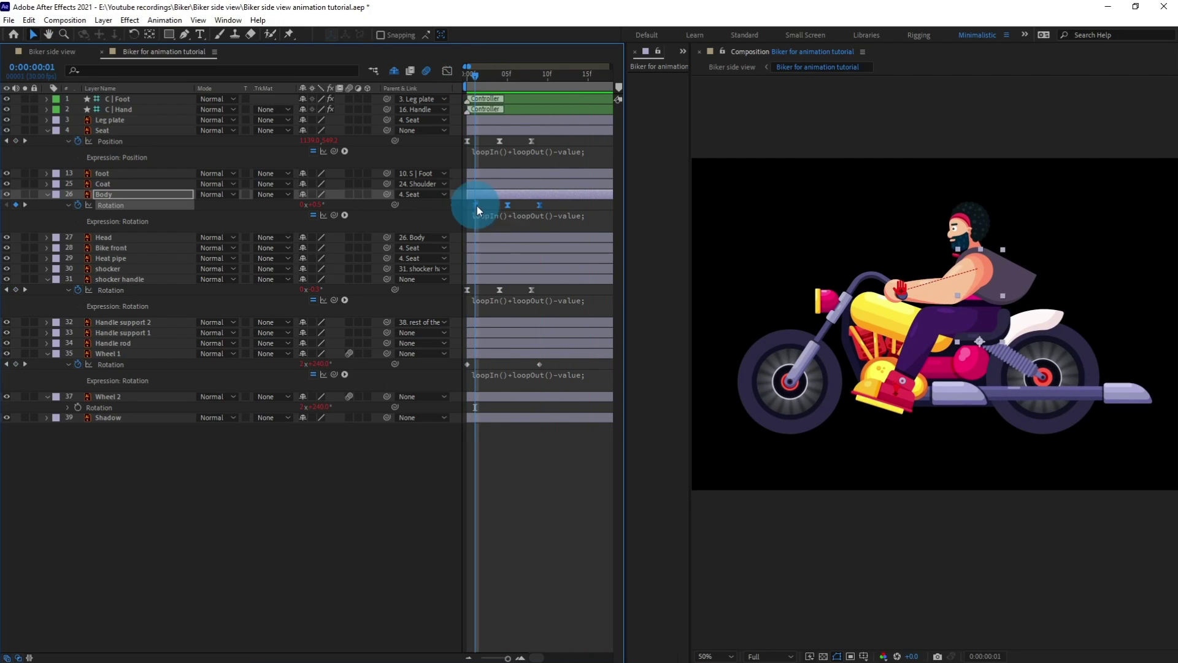
pyautogui.moveTo(477, 205); pyautogui.dragTo(484, 205)
pyautogui.press('space')
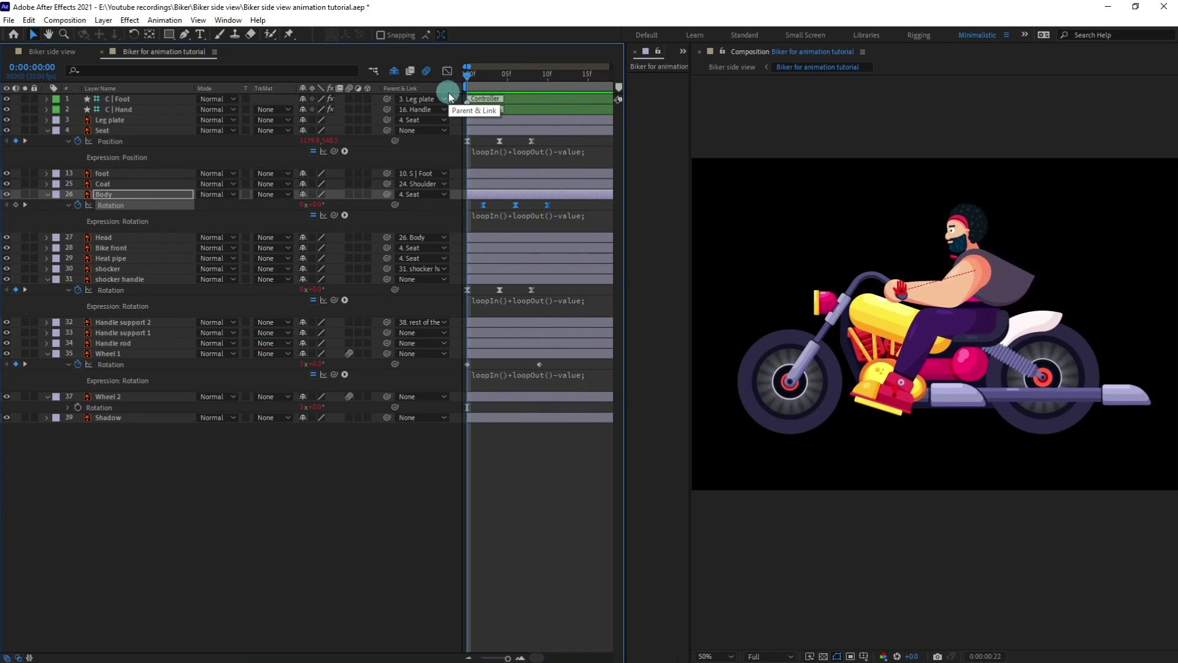
# Add a Position keyframe to the Body layer at 0:00:00:02 and reveal all of the layer's keyframed properties.
pyautogui.click(481, 85)
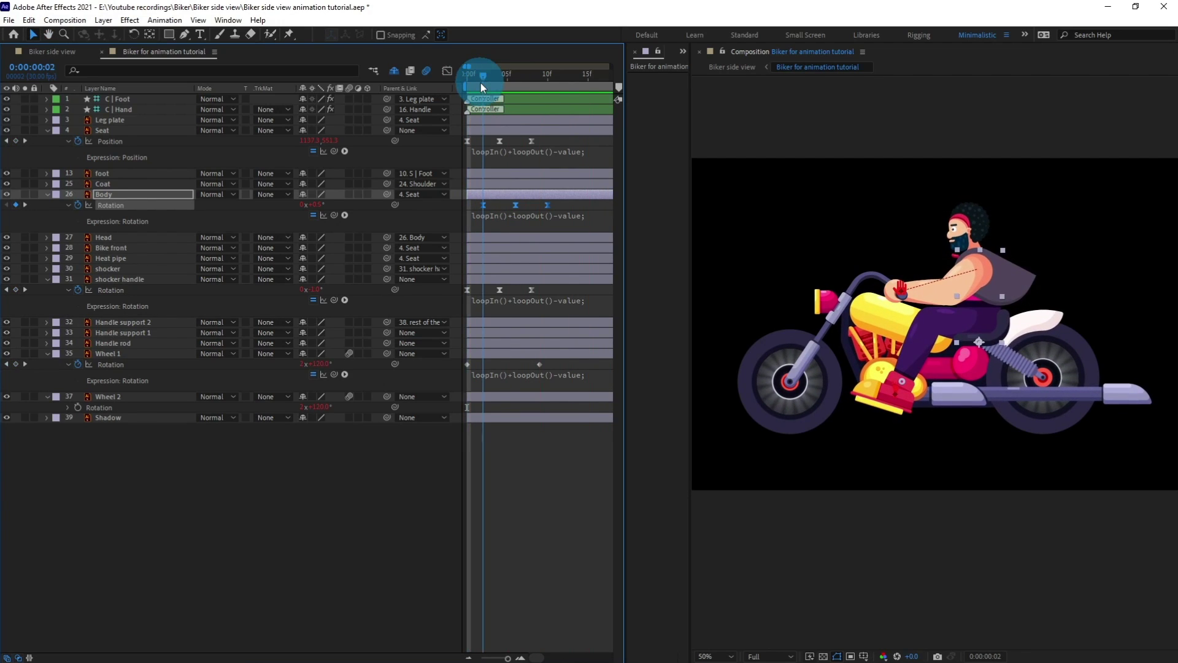
pyautogui.press('space')
pyautogui.click(482, 77)
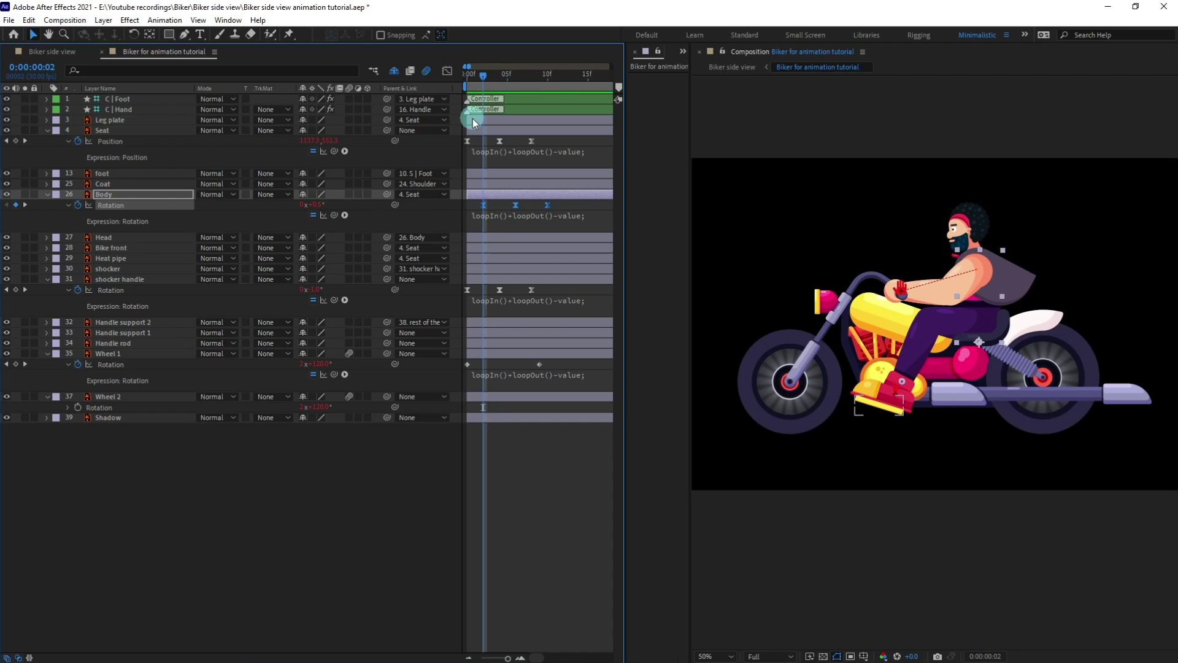
pyautogui.press('p')
pyautogui.click(90, 204)
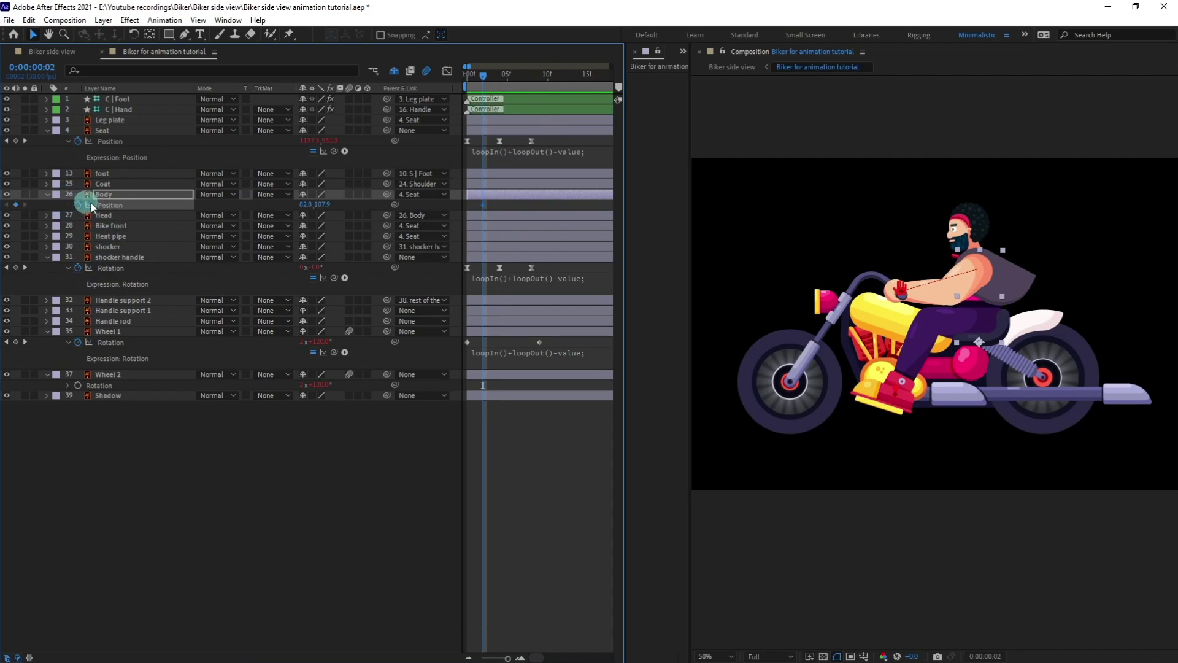
pyautogui.click(115, 195)
pyautogui.press('p')
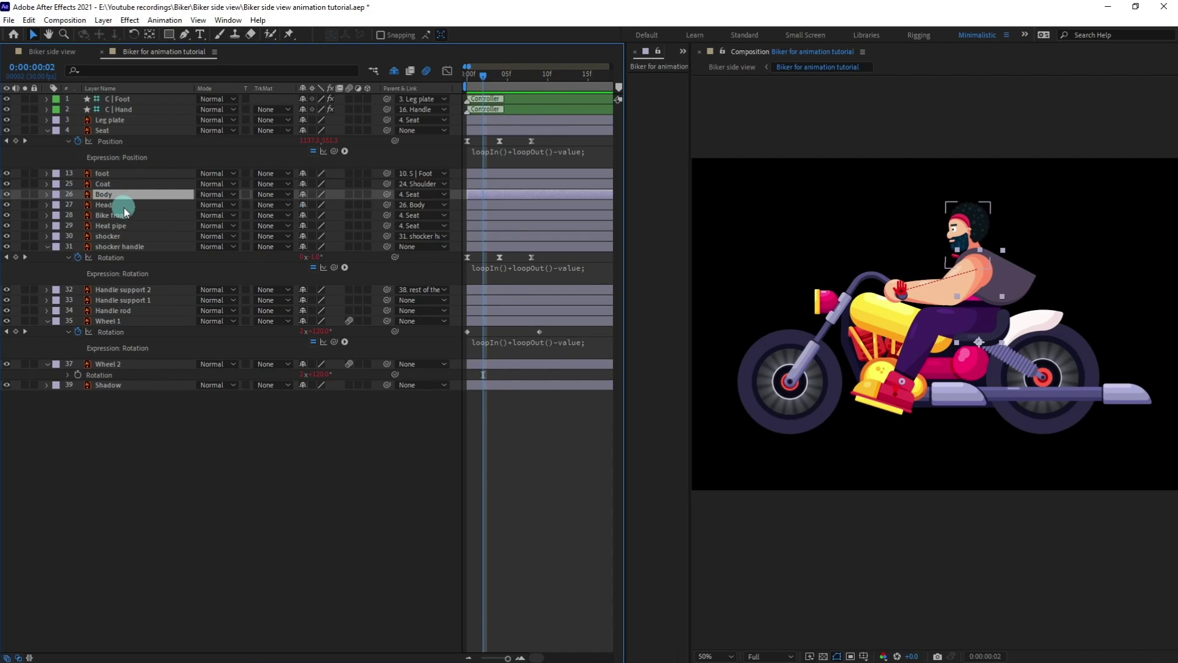
pyautogui.press('u')
pyautogui.click(500, 142)
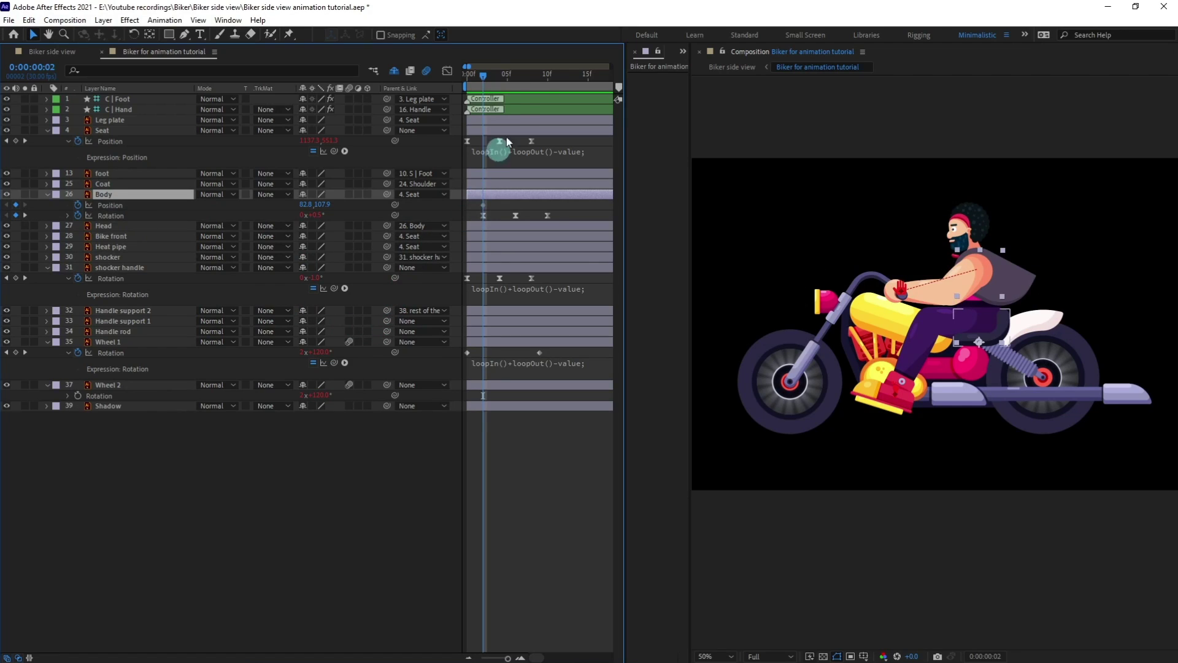
# Add a Body Position keyframe at 0:00:00:06 and nudge the body 5 pixels left to 77.8, 107.9.
pyautogui.click(512, 72)
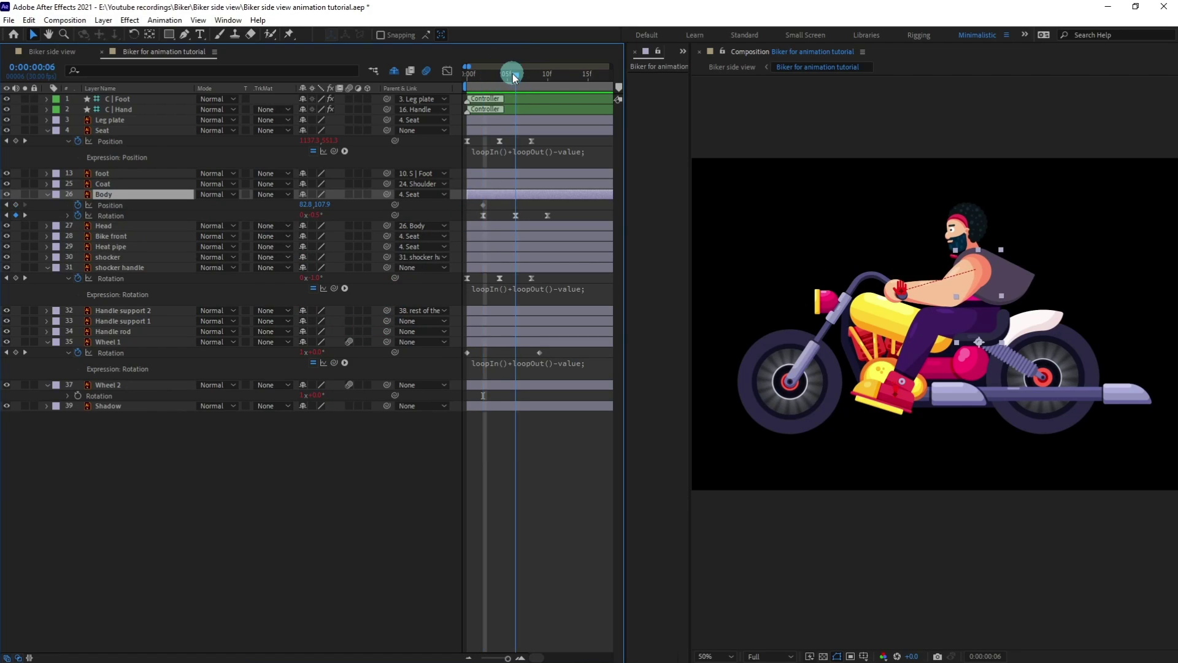
pyautogui.click(15, 205)
pyautogui.scroll(2, 1059, 360)
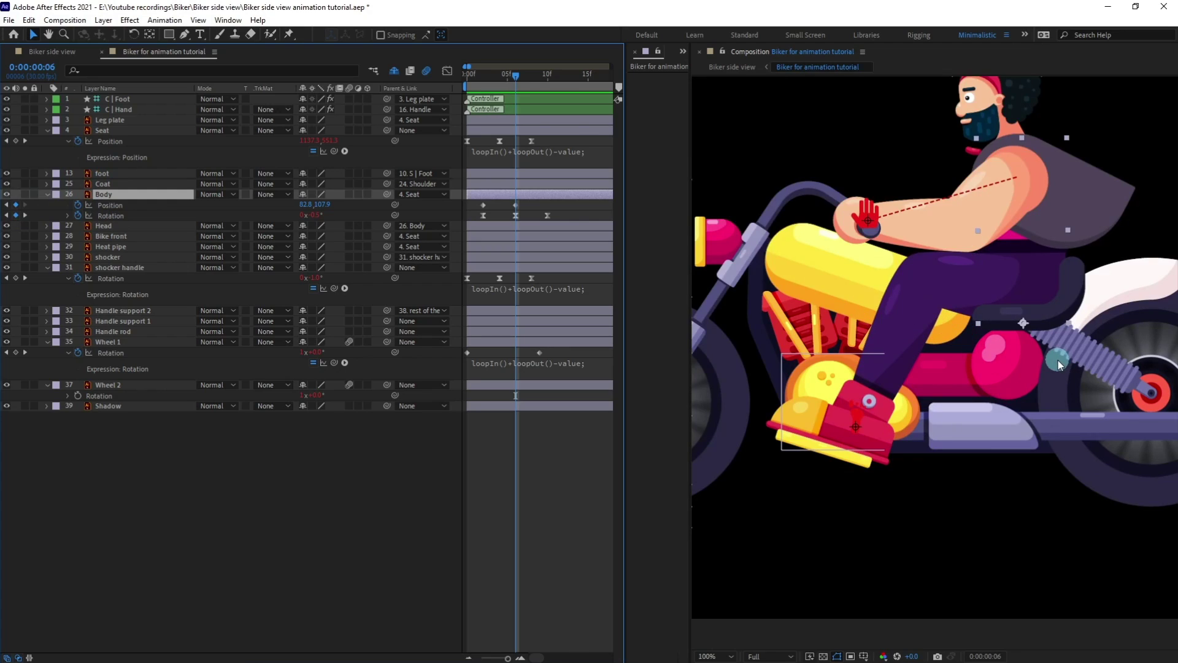
pyautogui.press('Left')
pyautogui.press('Left')
pyautogui.press('Left')
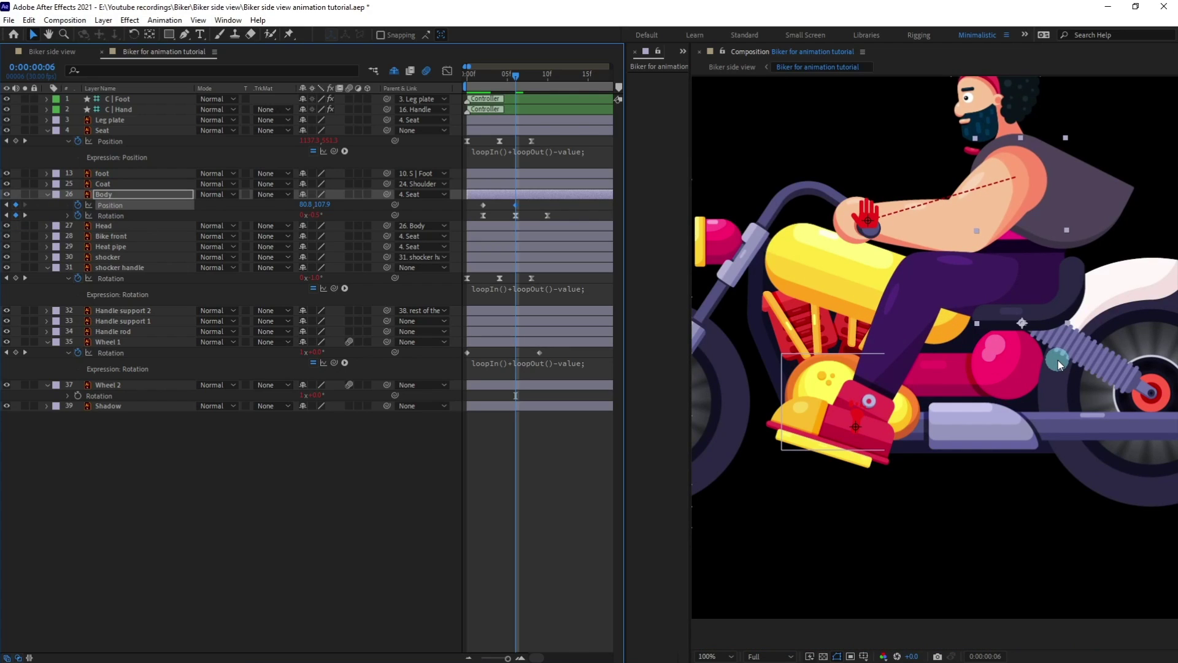
pyautogui.press('Left')
pyautogui.press('Left')
# Copy the Body's first Position keyframe to 0:00:00:10 and apply Easy Ease to all three Position keyframes.
pyautogui.click(546, 79)
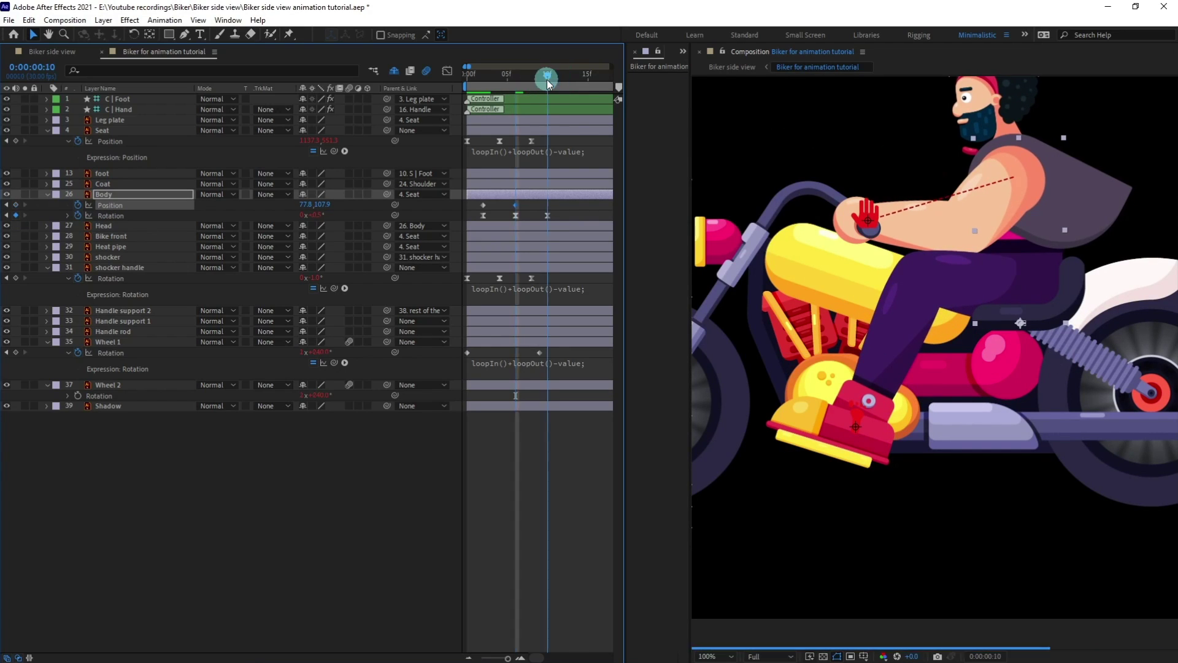
pyautogui.click(500, 201)
pyautogui.moveTo(494, 204); pyautogui.dragTo(459, 210)
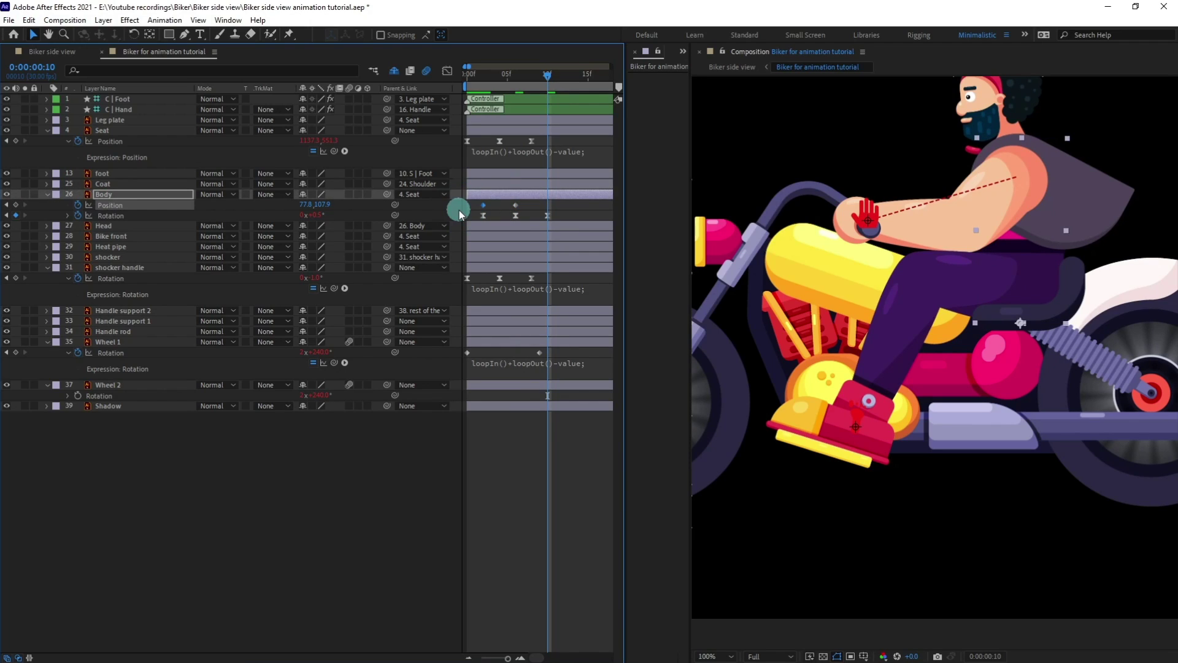
pyautogui.hotkey('ctrl', 'c')
pyautogui.hotkey('ctrl', 'v')
pyautogui.moveTo(555, 197); pyautogui.dragTo(466, 208)
pyautogui.press('F9')
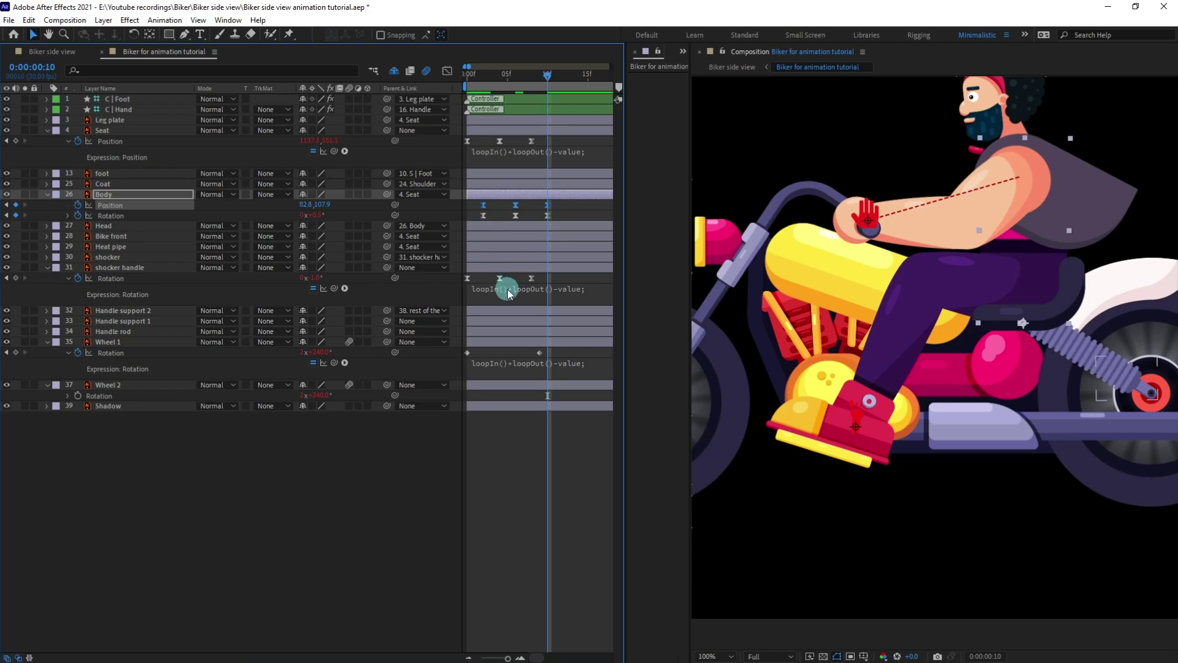
# Copy the shocker handle's expression loopIn()+loopOut()-value; onto the Body's Position and preview the loop from the first frame.
pyautogui.click(507, 289)
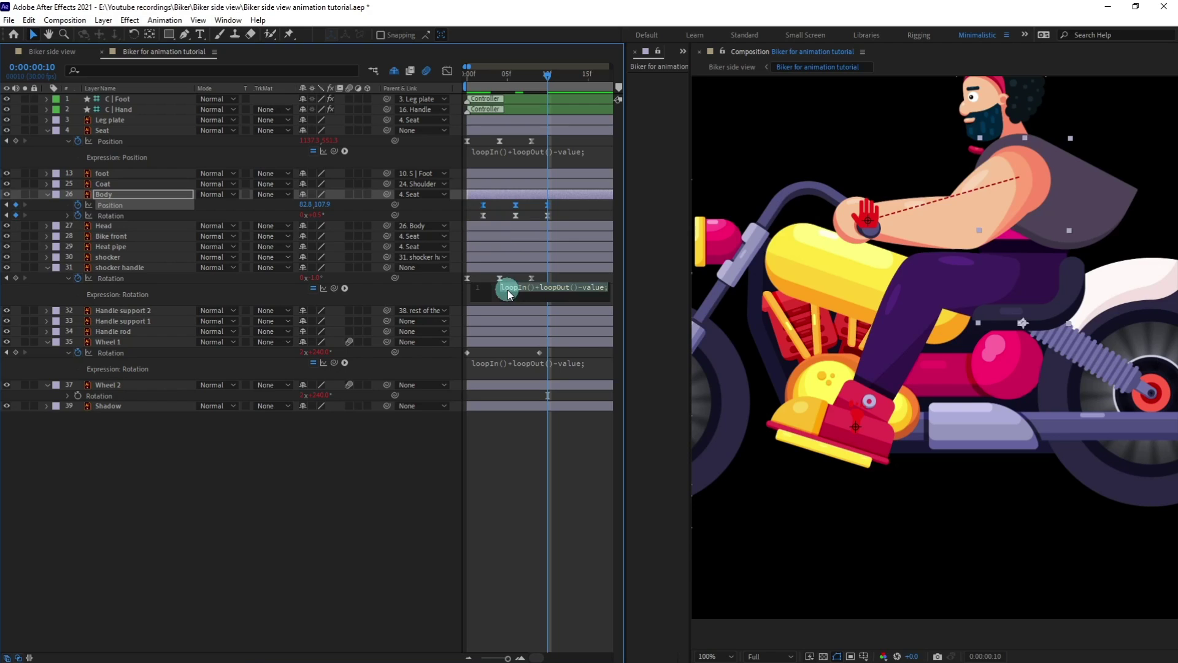
pyautogui.keyDown('alt'); pyautogui.click(78, 205); pyautogui.keyUp('alt')
pyautogui.hotkey('ctrl', 'v')
pyautogui.click(348, 518)
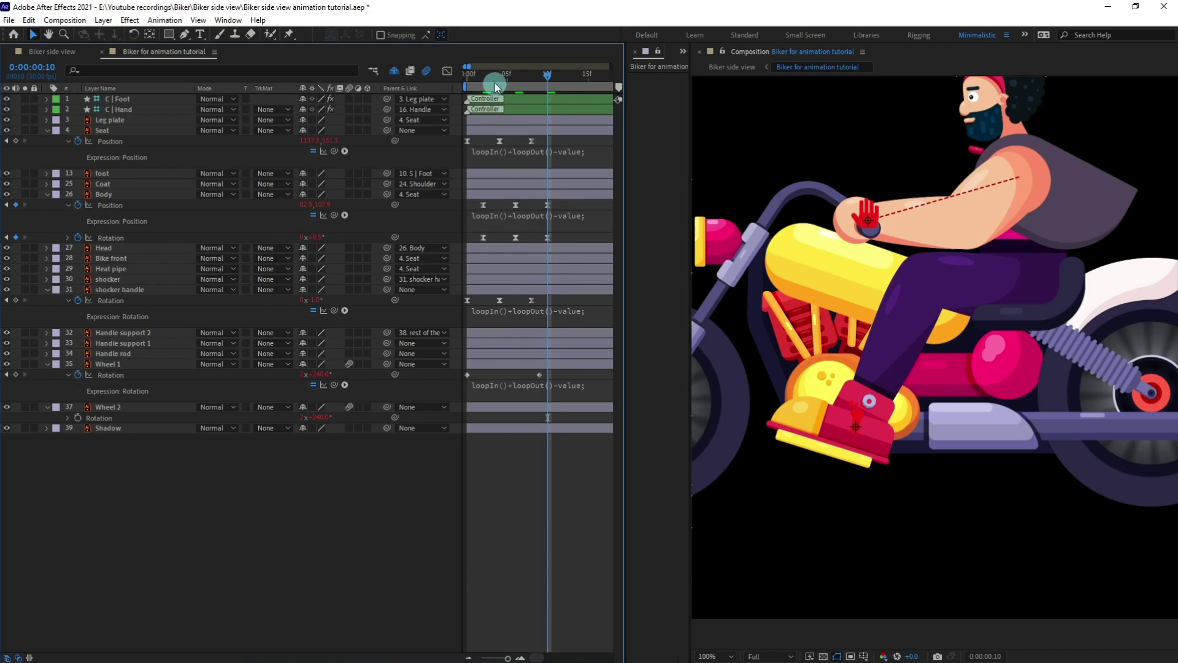
pyautogui.moveTo(494, 82); pyautogui.dragTo(444, 78)
pyautogui.click(999, 248)
pyautogui.scroll(-2, 999, 248)
pyautogui.press('space')
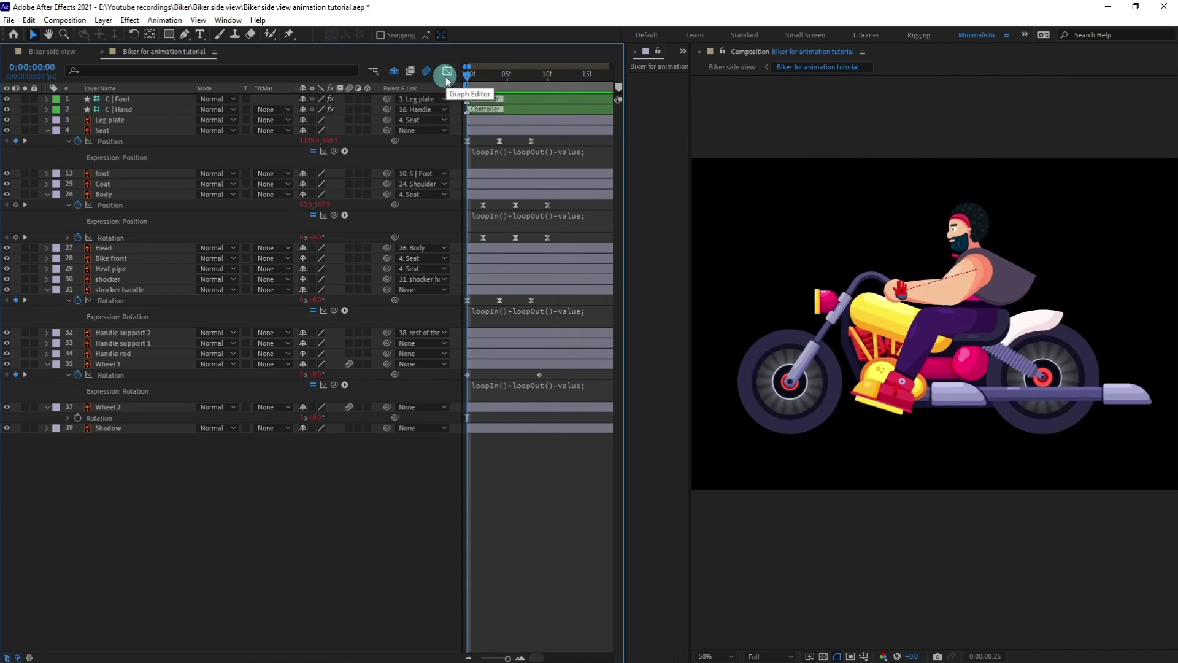
# Copy the Body's three Rotation keyframes onto the Head layer, starting at 0:00:00:02, and clear the keyframe selection.
pyautogui.click(483, 80)
pyautogui.click(510, 218)
pyautogui.moveTo(564, 241); pyautogui.dragTo(472, 239)
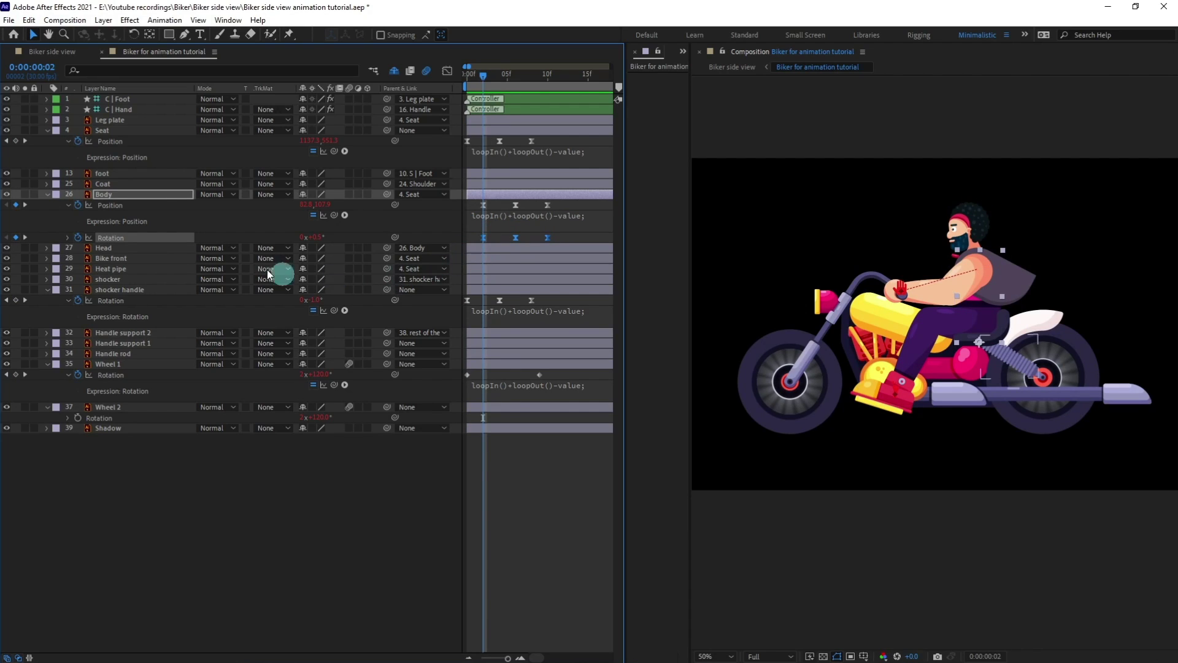
pyautogui.click(106, 249)
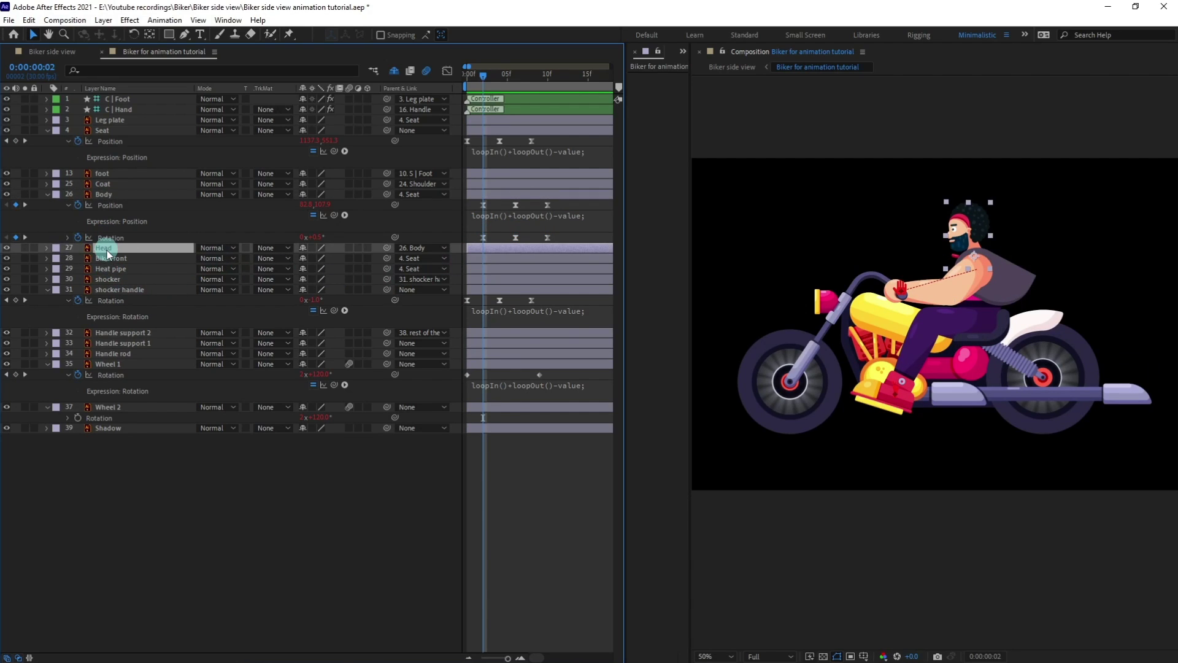
pyautogui.press('Return')
pyautogui.press('u')
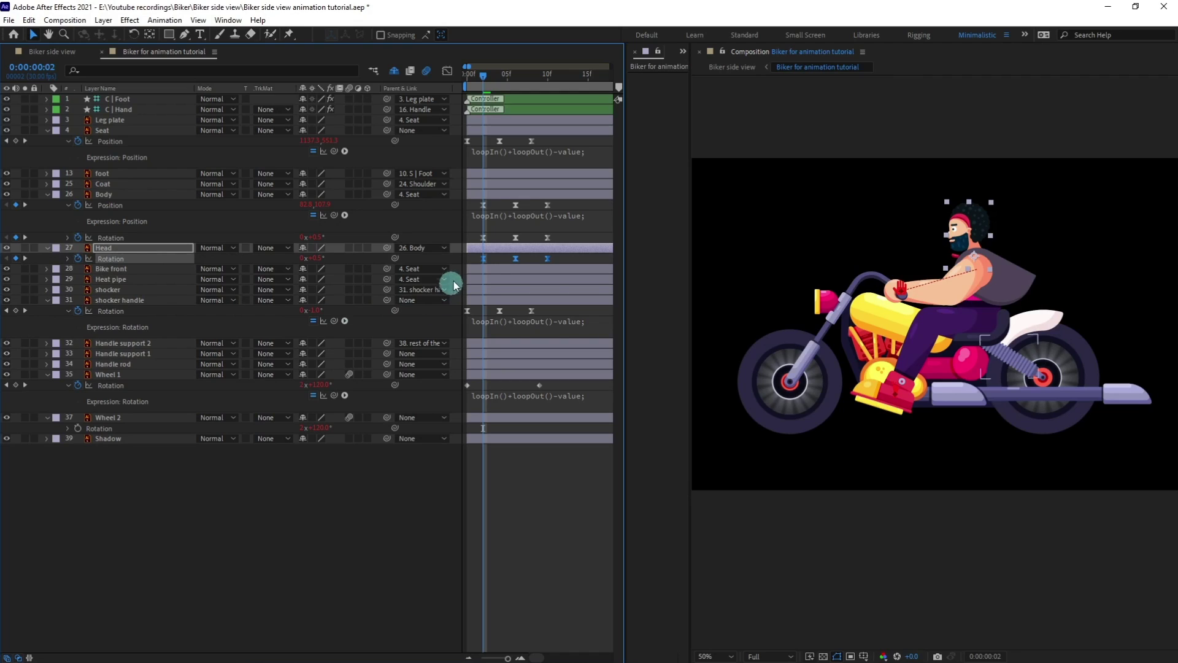
pyautogui.click(494, 257)
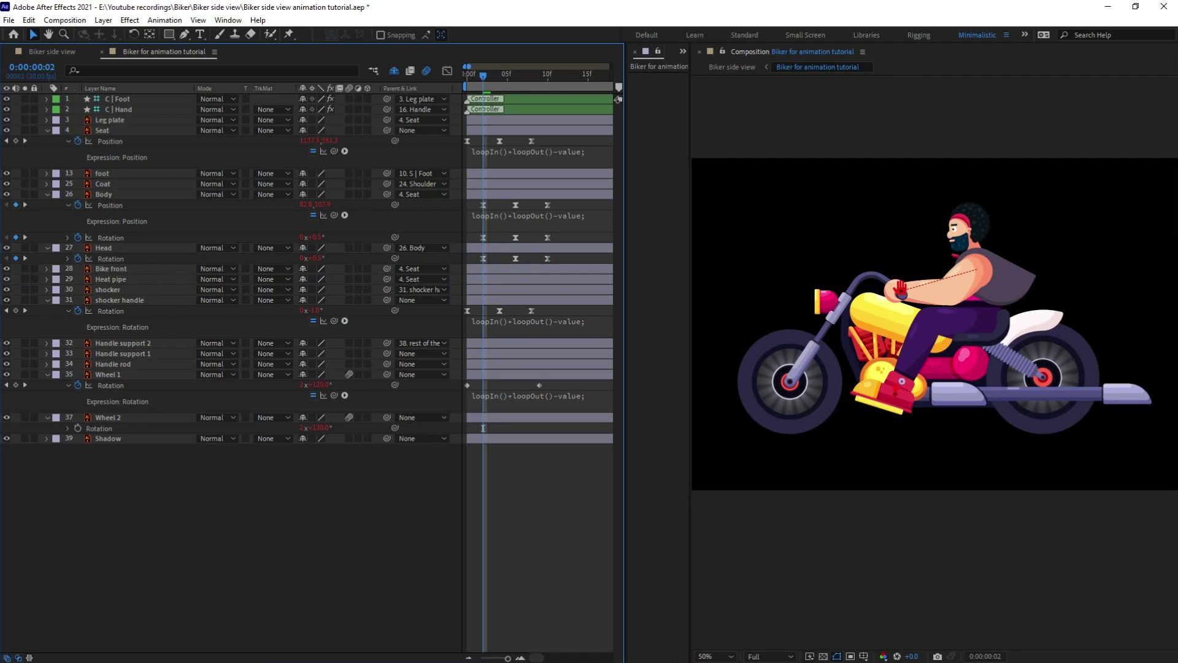
# Set the Head's Rotation to 1° at 0:00:00:02, -1° at 0:00:00:06 and 1° at 0:00:00:10.
pyautogui.click(305, 270)
pyautogui.click(315, 259)
pyautogui.press('Return')
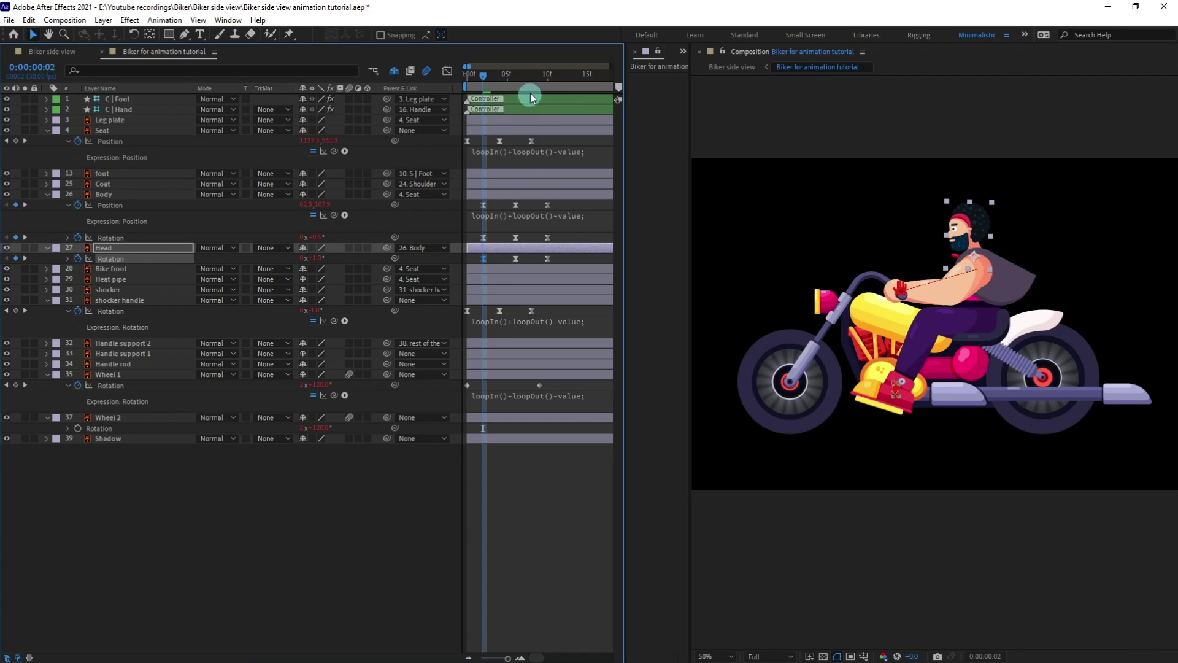
pyautogui.moveTo(521, 78); pyautogui.dragTo(515, 82)
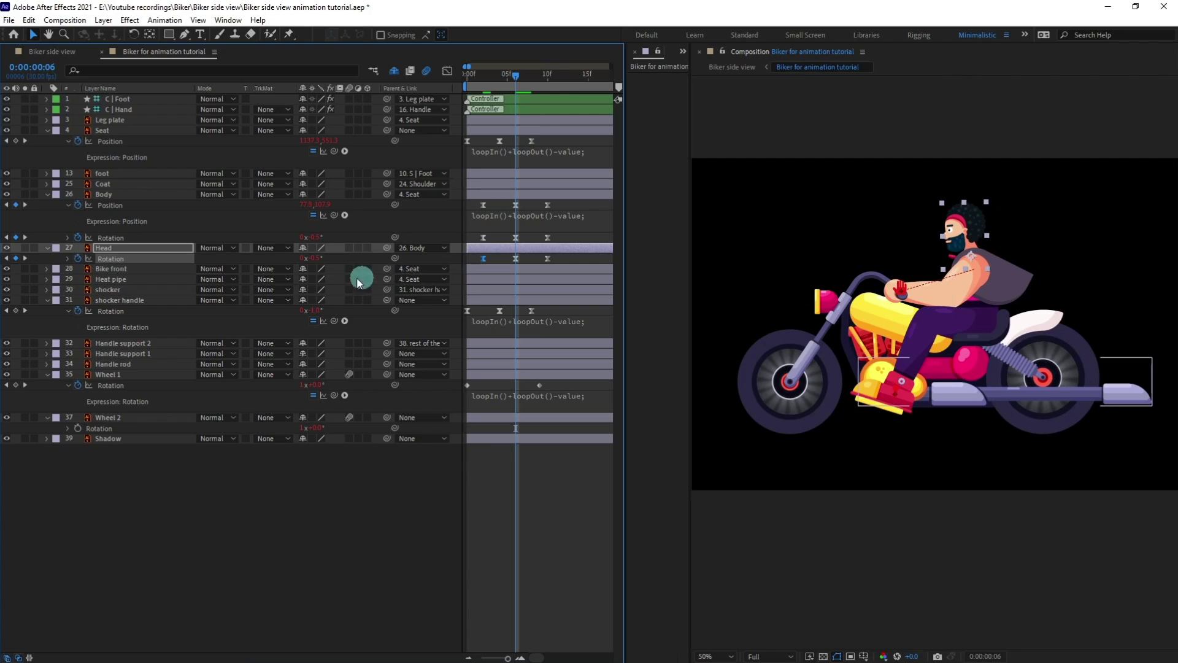
pyautogui.click(316, 259)
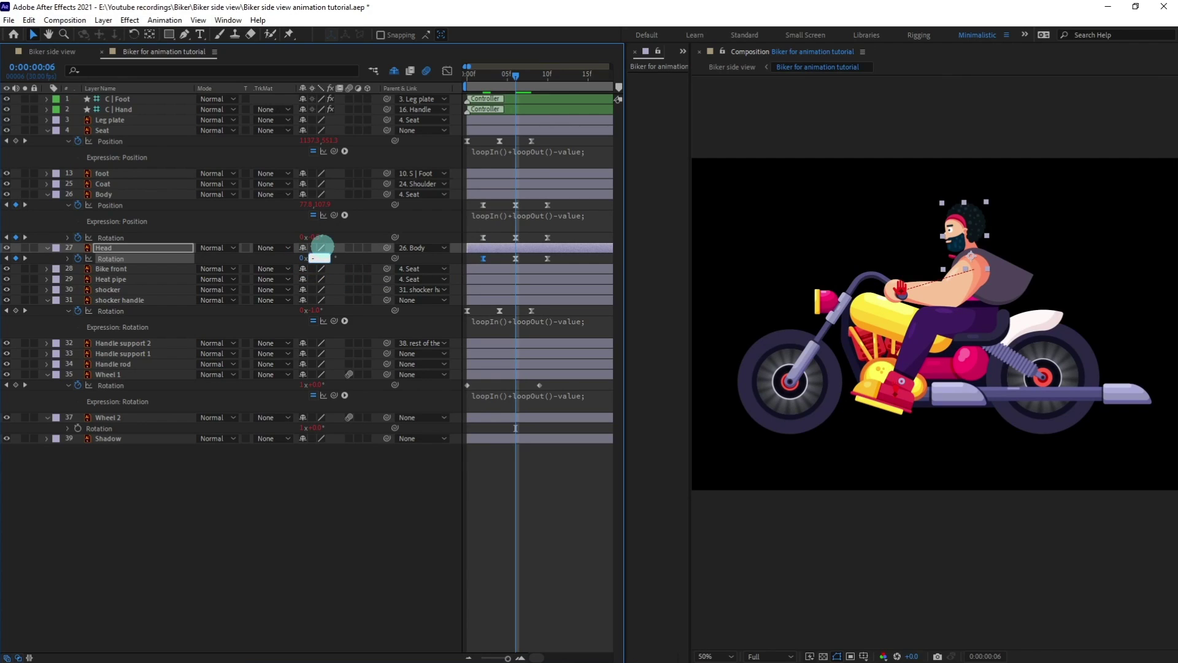
pyautogui.click(446, 306)
pyautogui.click(548, 76)
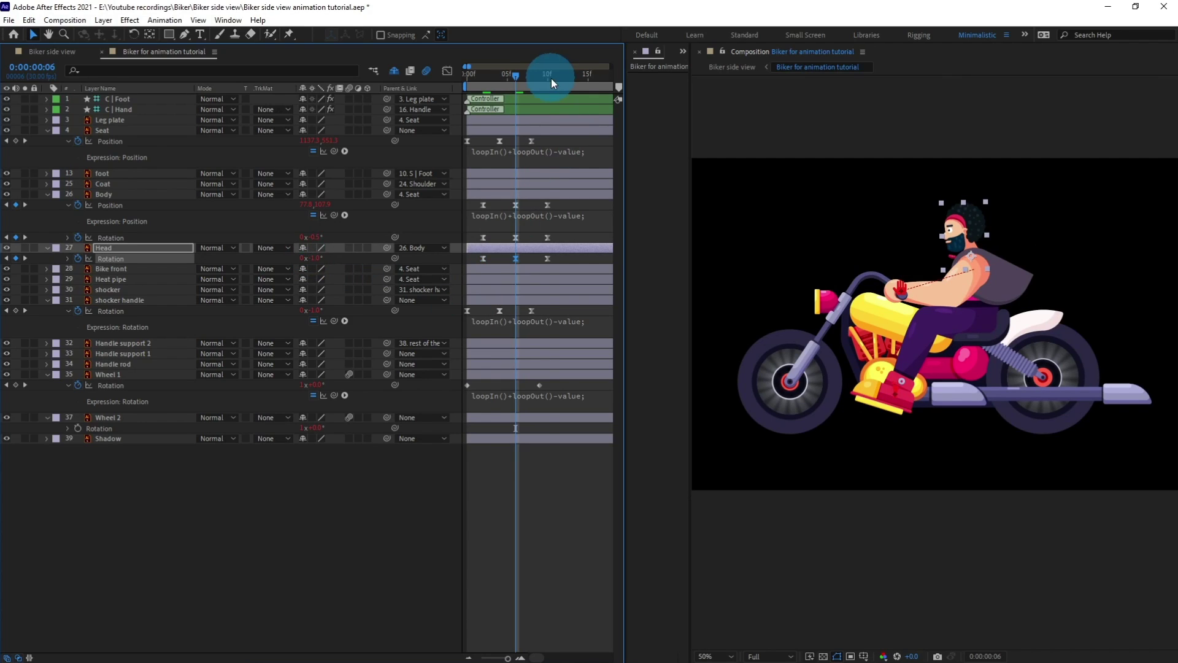
pyautogui.click(403, 256)
pyautogui.click(314, 257)
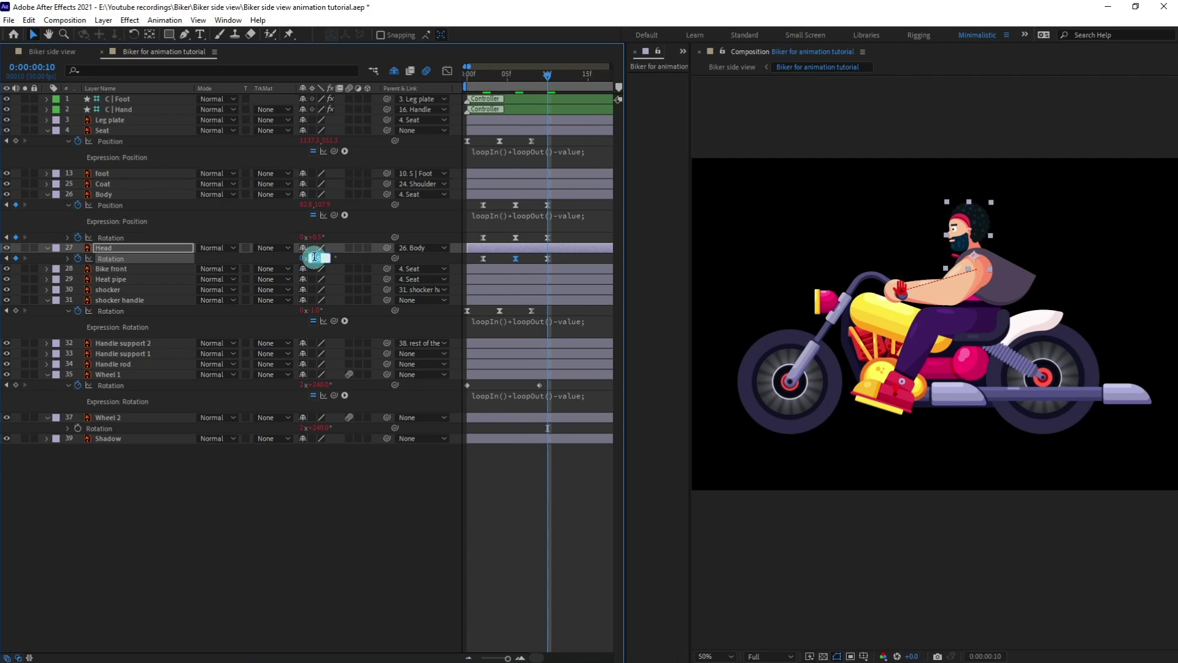
pyautogui.write('1')
pyautogui.press('Return')
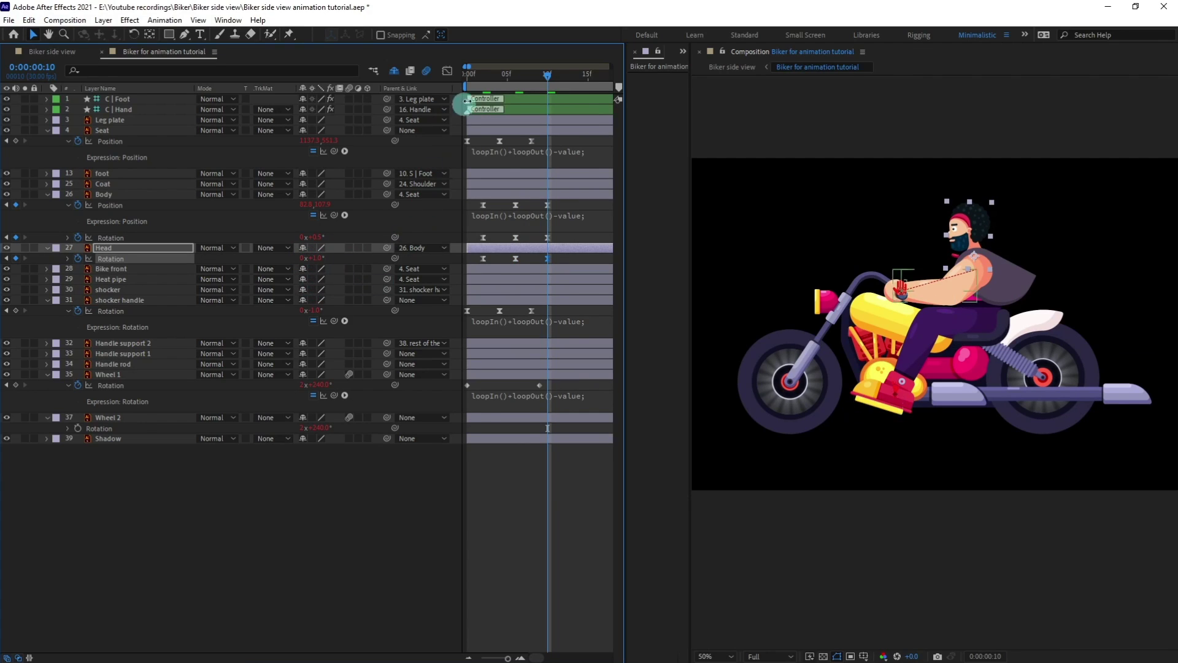
# Shift the Head's three Rotation keyframes two frames later to start at 0:00:00:04, and preview from the first frame.
pyautogui.moveTo(555, 256); pyautogui.dragTo(502, 260)
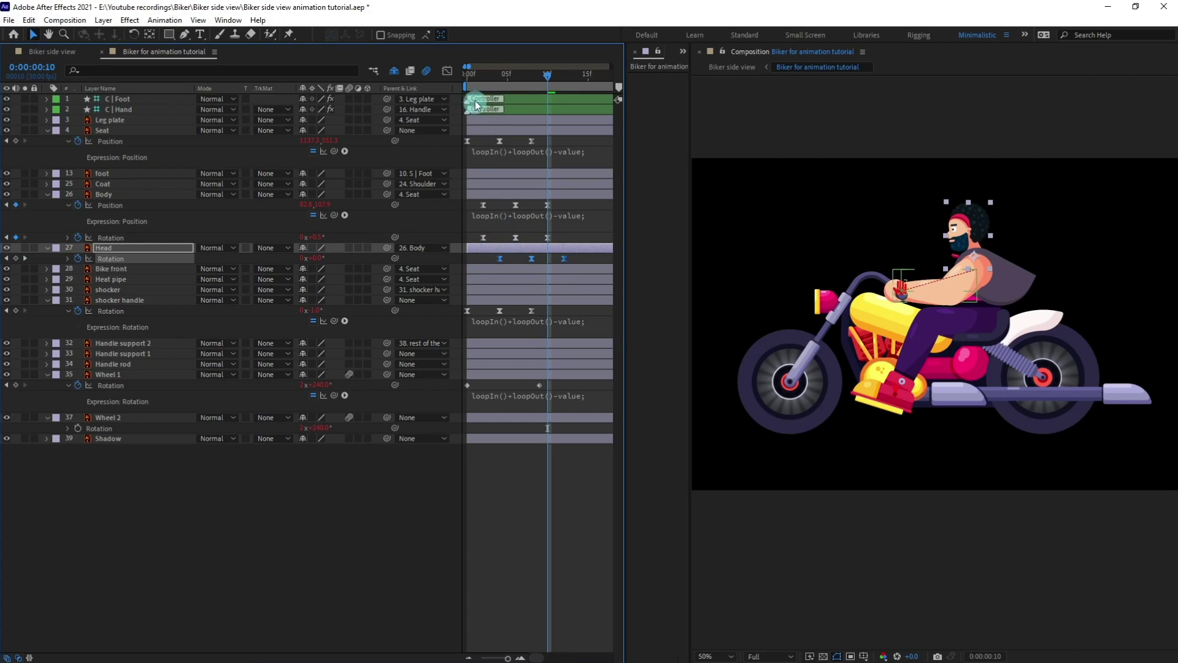
pyautogui.click(465, 80)
pyautogui.press('space')
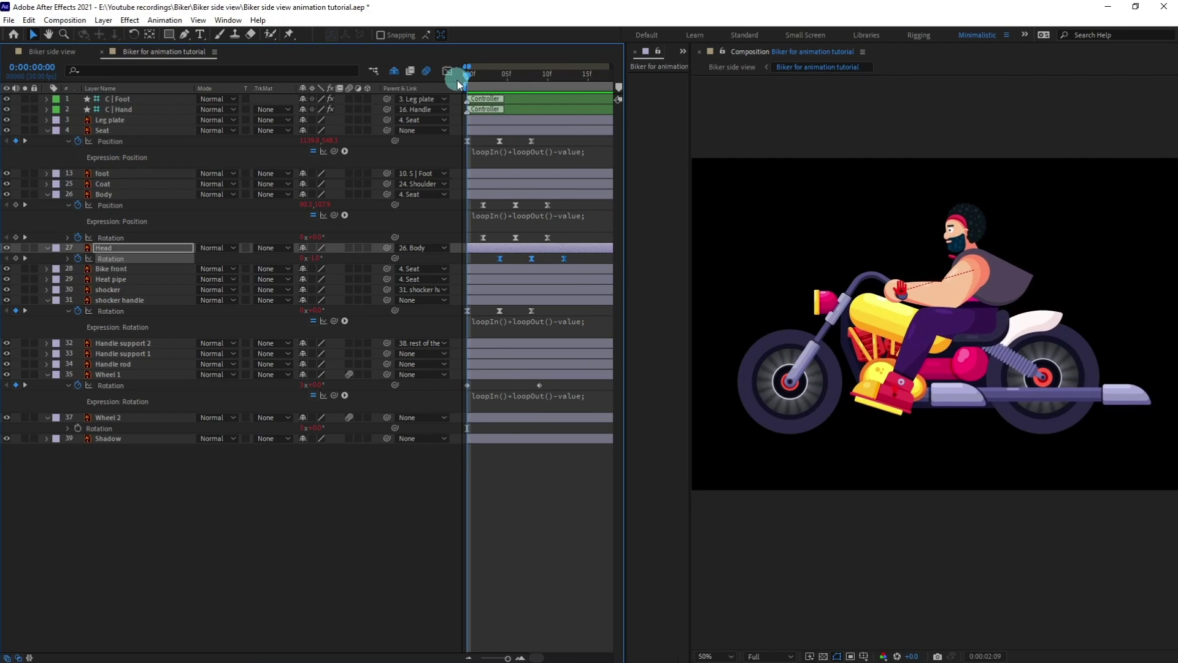
pyautogui.press('space')
# Show a longer time range in the timeline and save the project.
pyautogui.press('-')
pyautogui.press('-')
pyautogui.hotkey('ctrl', 's')
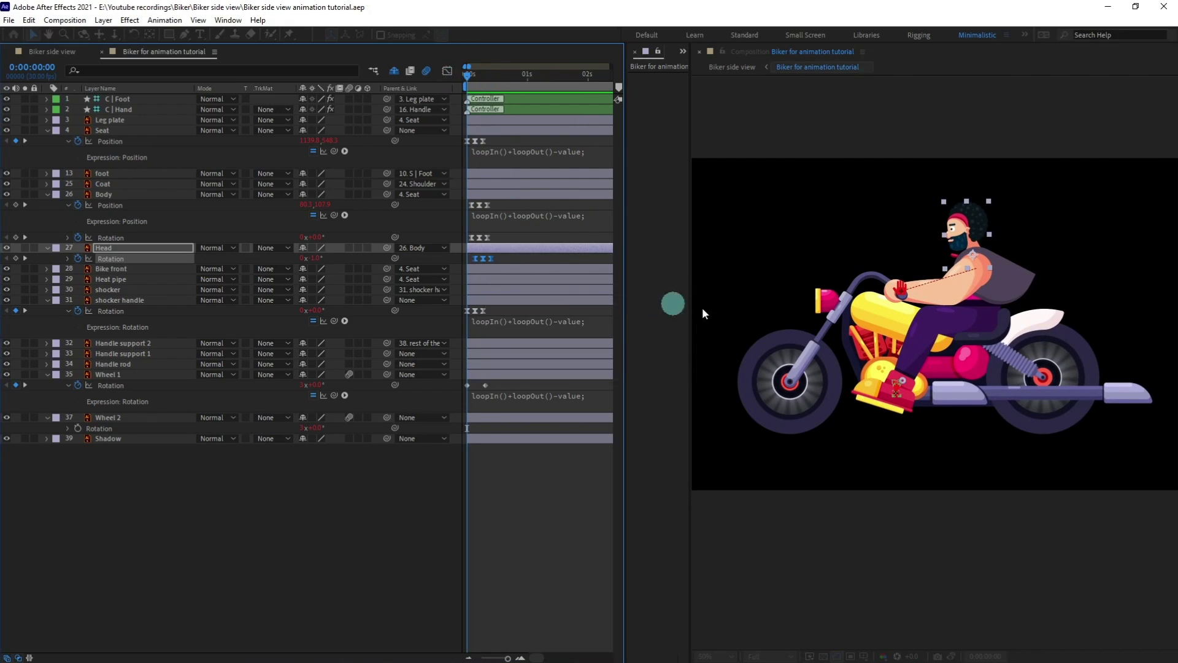
# Preview the loop close up around the front wheel and handlebar to examine how the handle parts move.
pyautogui.scroll(2, 957, 327)
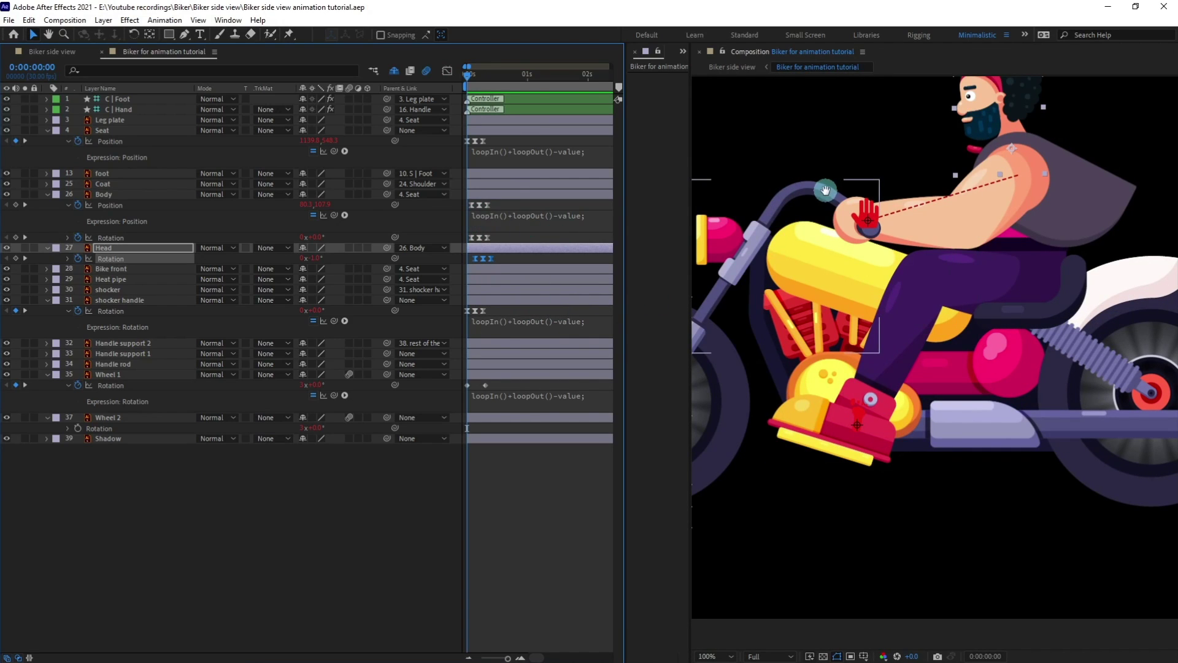
pyautogui.moveTo(825, 190); pyautogui.dragTo(948, 188)
pyautogui.click(531, 149)
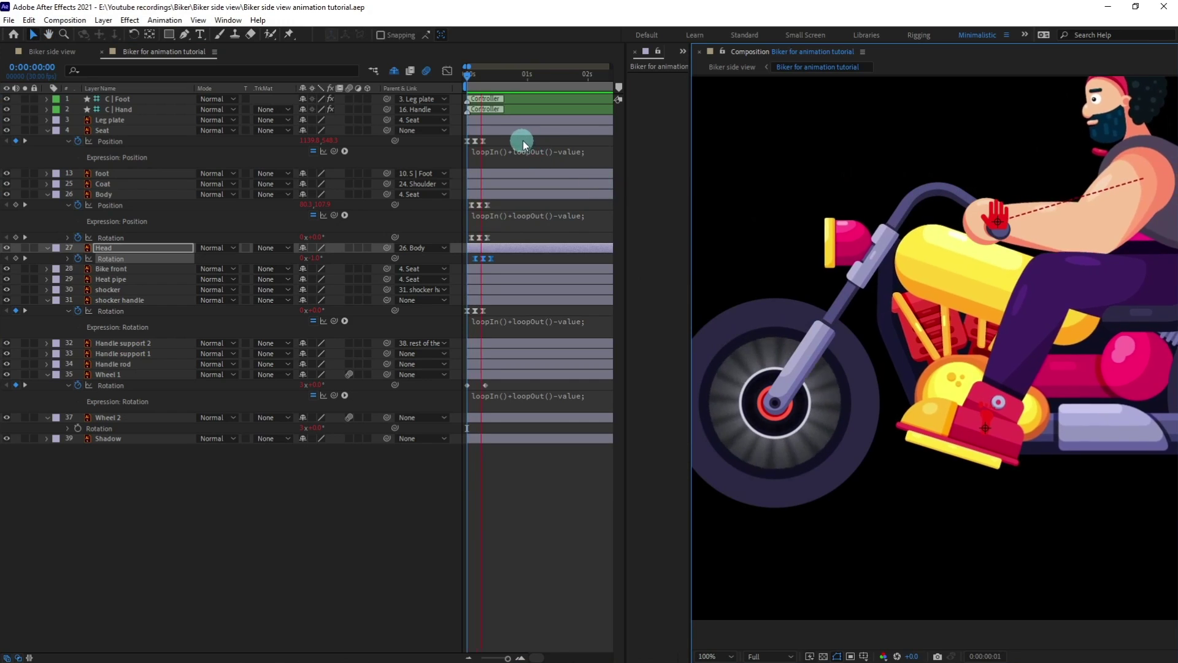
pyautogui.click(933, 195)
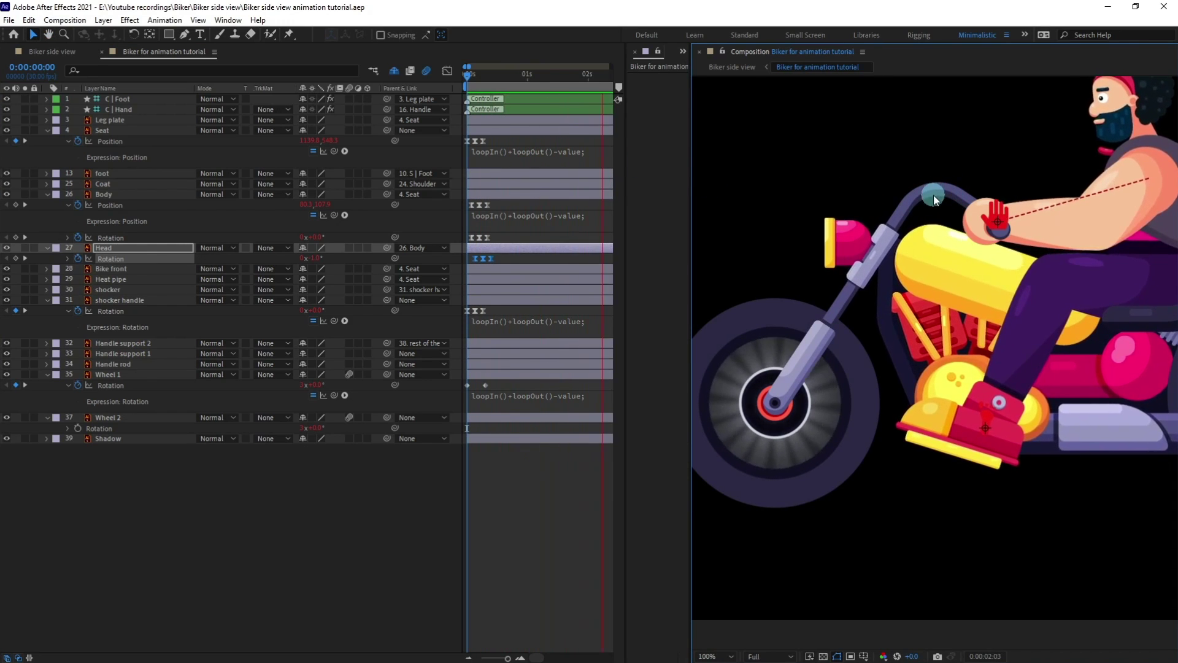
# Add a Position keyframe to the Handle rod and place it at the first frame, 0:00:00:00.
pyautogui.click(113, 364)
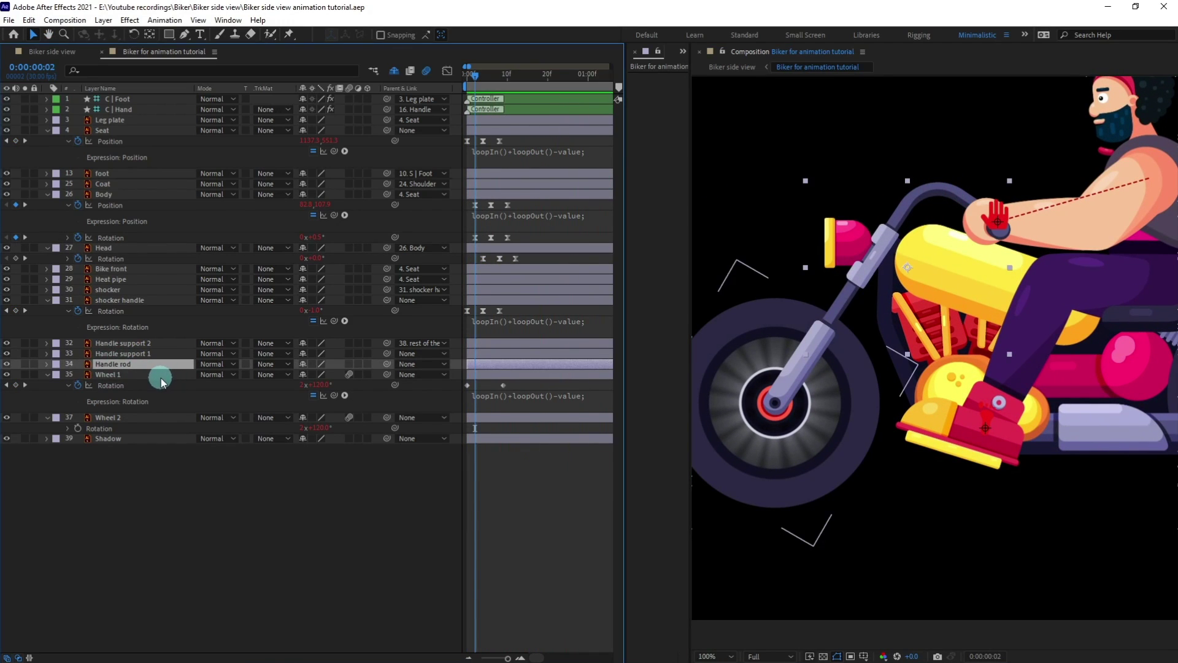
pyautogui.hotkey('alt', 'shift', 'p')
pyautogui.click(522, 113)
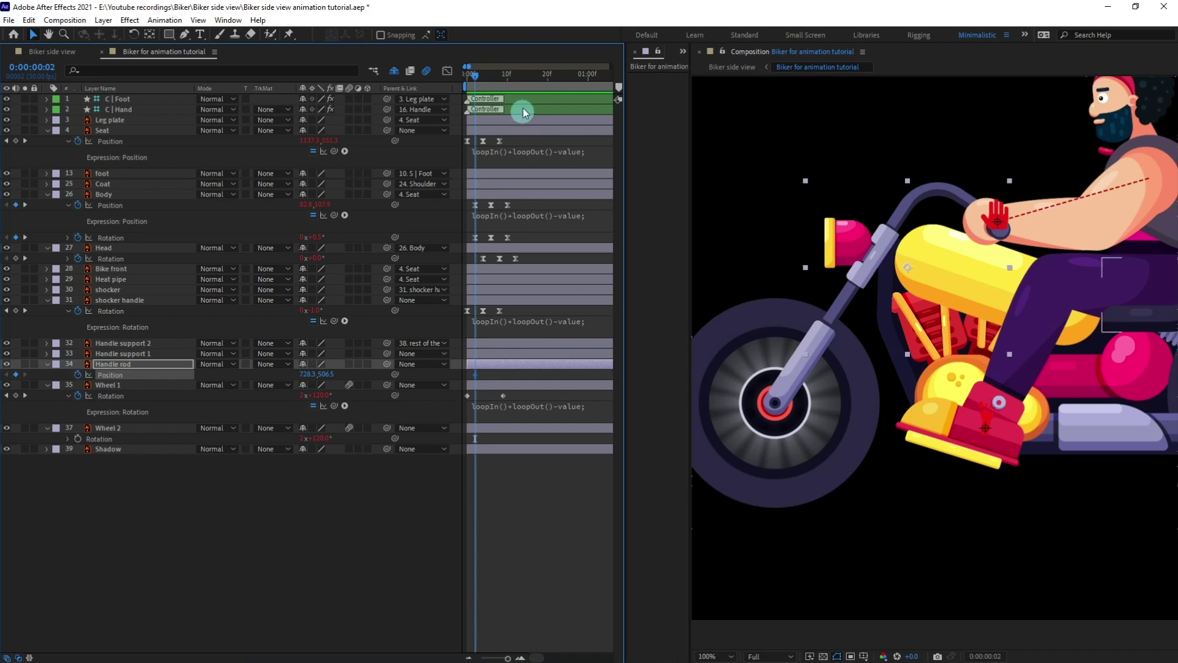
pyautogui.click(467, 77)
pyautogui.moveTo(473, 76); pyautogui.dragTo(425, 79)
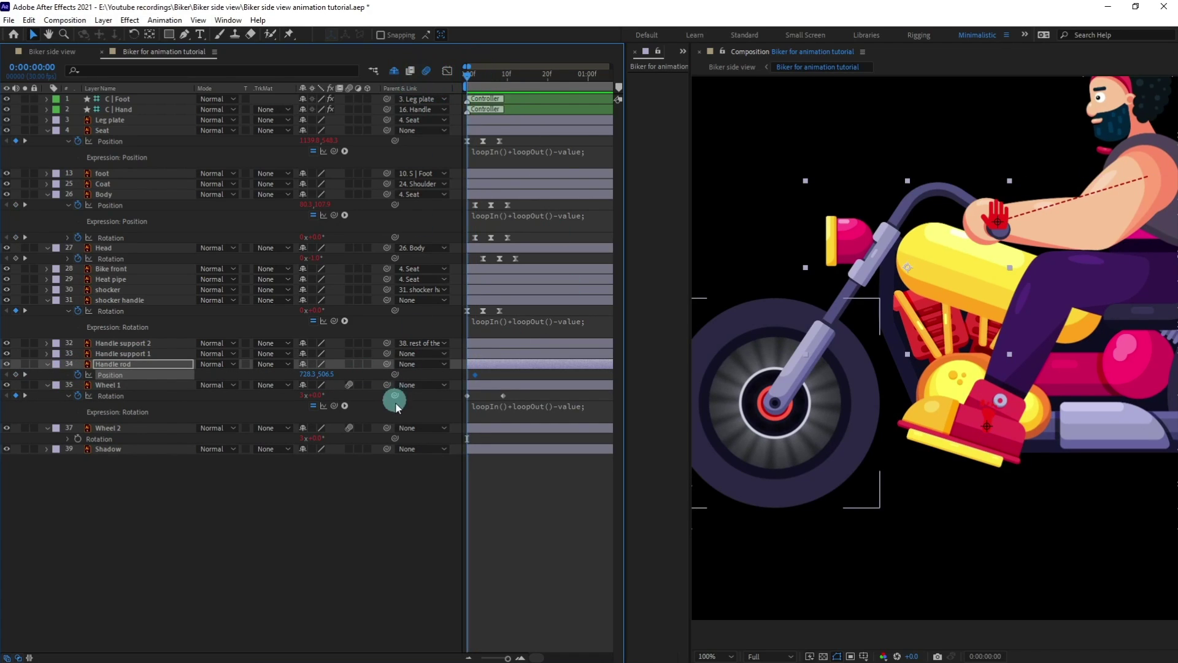
pyautogui.click(476, 389)
pyautogui.moveTo(469, 373); pyautogui.dragTo(466, 375)
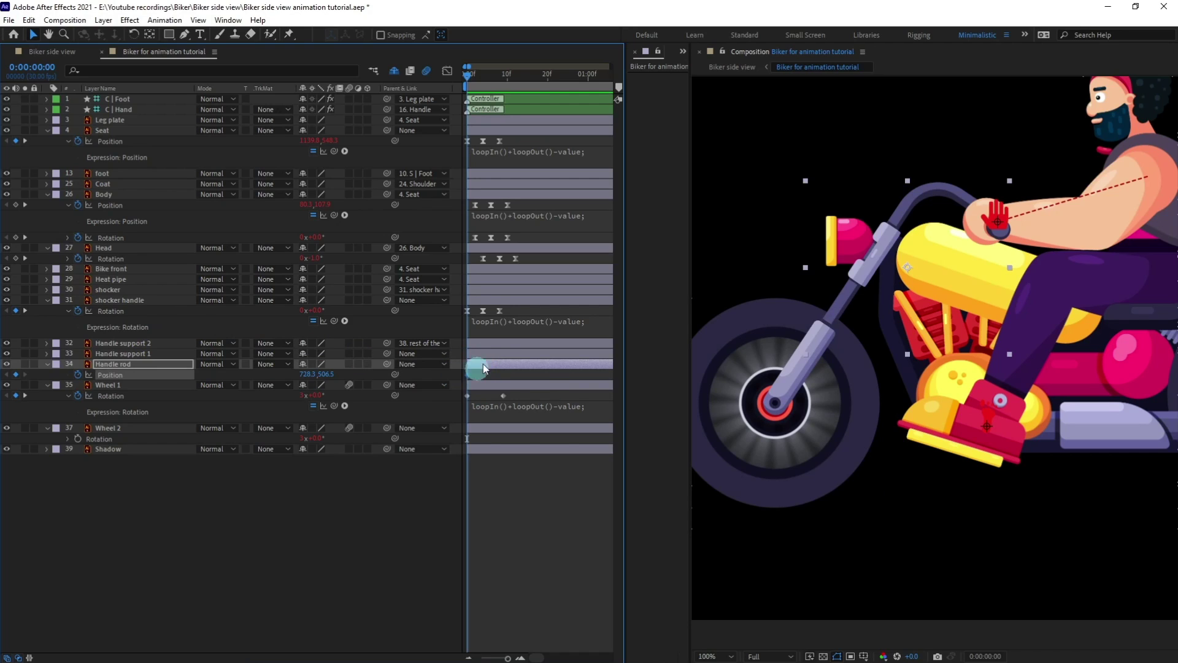
# Nudge the Handle rod down along the fork to Position 721.3, 517.5 at 0:00:00:04.
pyautogui.click(481, 75)
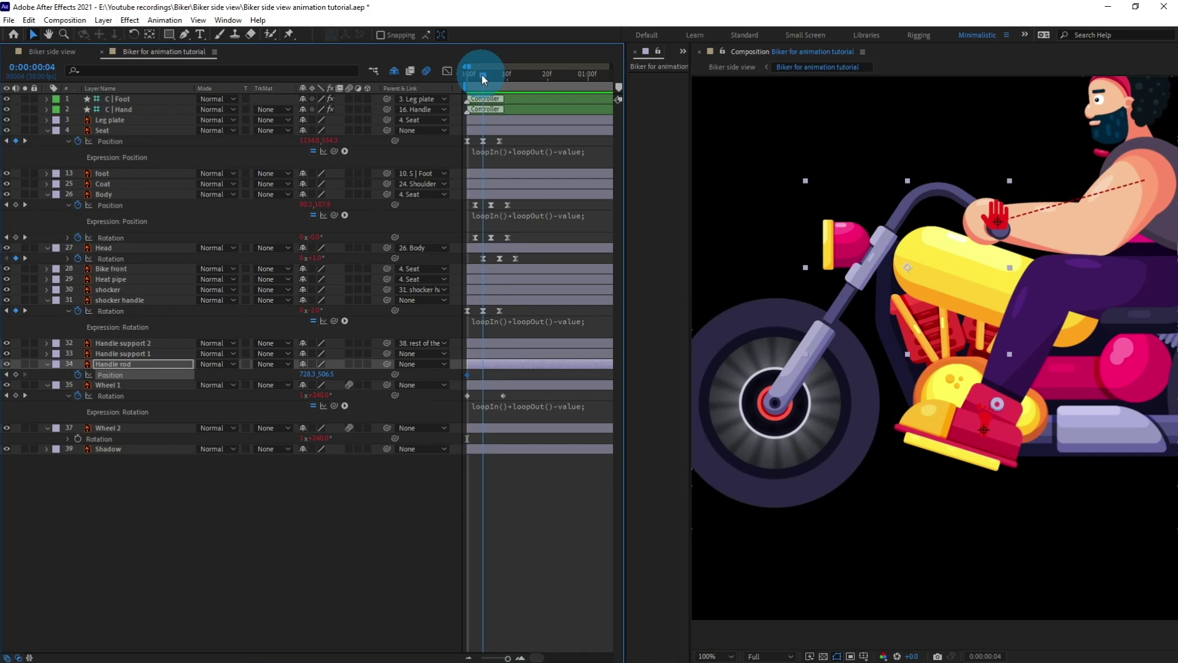
pyautogui.click(164, 365)
pyautogui.press('Down')
pyautogui.press('Down')
pyautogui.press('Down')
pyautogui.press('Down')
pyautogui.press('Down')
pyautogui.press('Down')
pyautogui.press('Down')
pyautogui.press('Down')
pyautogui.press('Down')
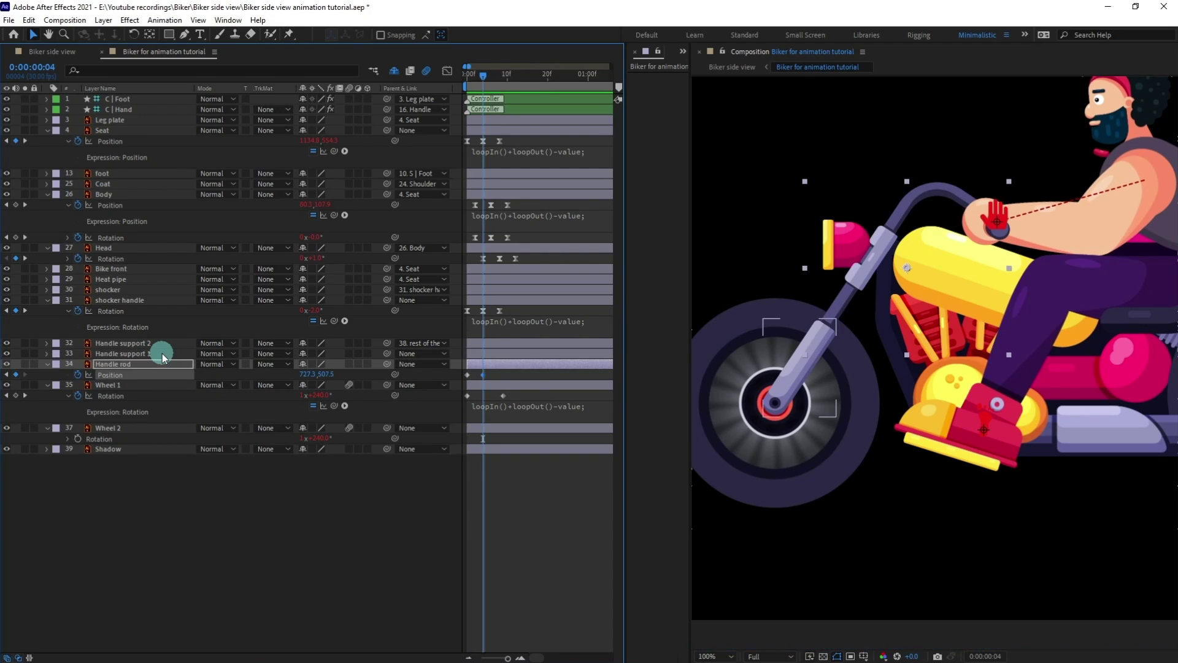
pyautogui.press('Left')
pyautogui.scroll(1, 889, 269)
pyautogui.moveTo(889, 268); pyautogui.dragTo(956, 374)
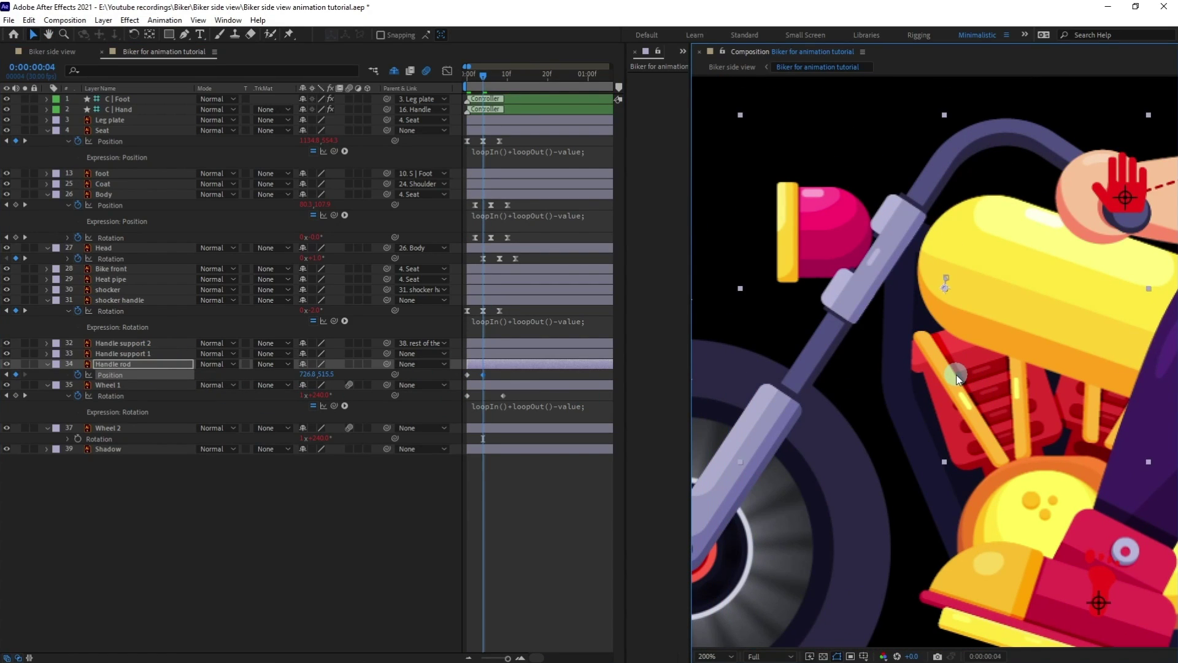
pyautogui.press('Left')
pyautogui.press('Left')
pyautogui.press('Left')
pyautogui.press('Left')
pyautogui.press('Left')
pyautogui.press('Left')
pyautogui.press('Left')
pyautogui.press('Left')
pyautogui.press('Left')
pyautogui.press('Down')
pyautogui.press('Down')
pyautogui.press('Down')
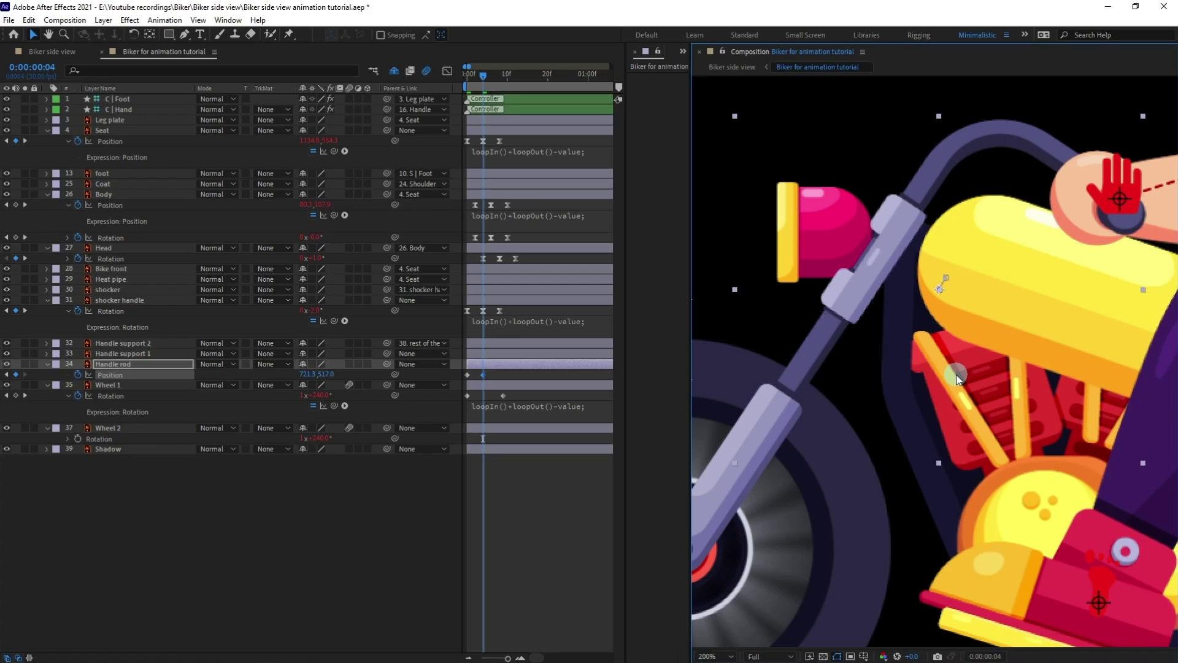
pyautogui.press('Down')
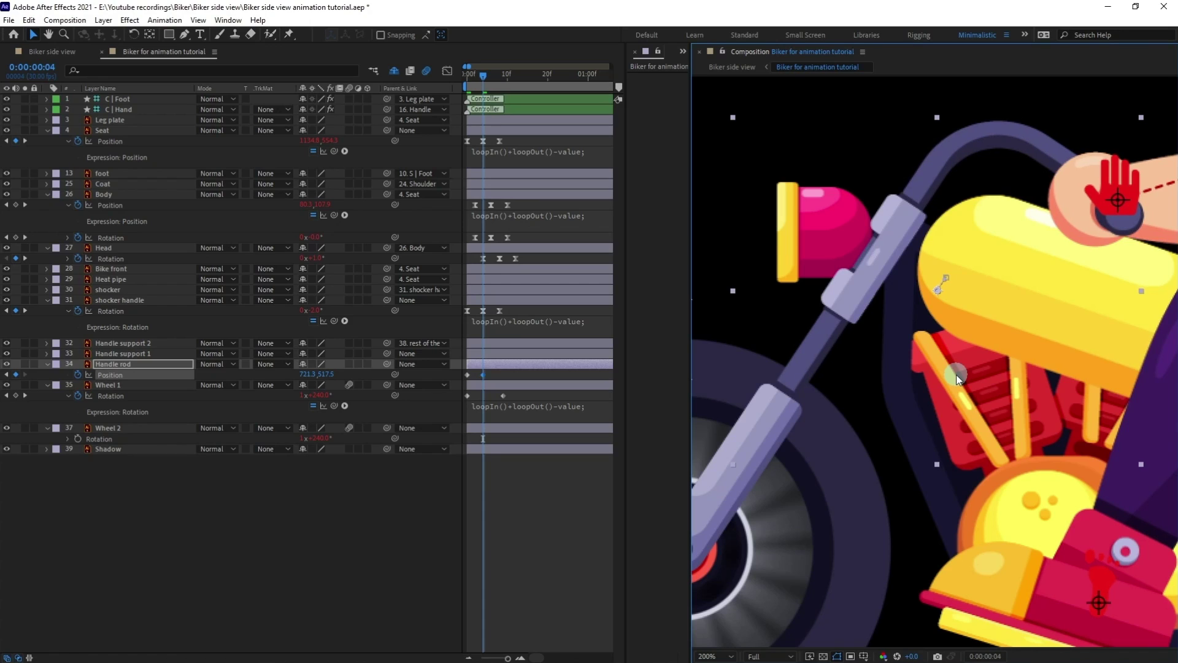
# Copy the Handle rod's first Position keyframe to 0:00:00:08 and apply Easy Ease to all three keyframes.
pyautogui.click(499, 79)
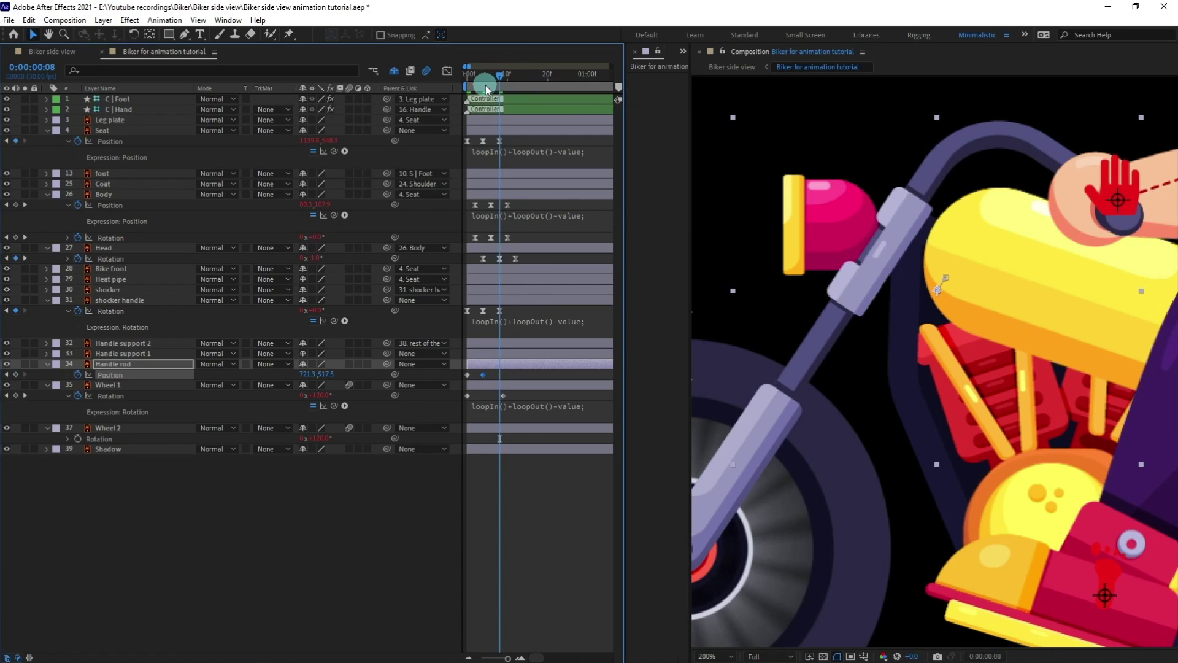
pyautogui.click(467, 375)
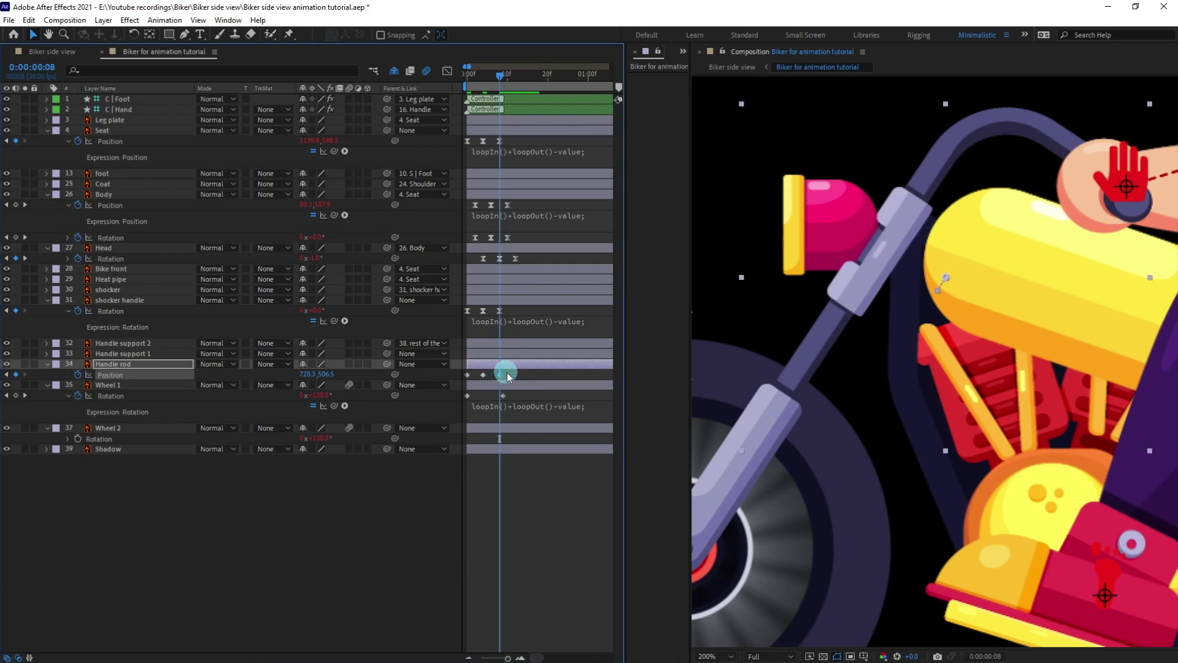
pyautogui.moveTo(507, 371); pyautogui.dragTo(460, 382)
pyautogui.press('F9')
# Loop the Handle rod's Position with the expression loopIn()+loopOut()-value copied from the shocker handle's Rotation.
pyautogui.click(525, 321)
pyautogui.hotkey('ctrl', 'c')
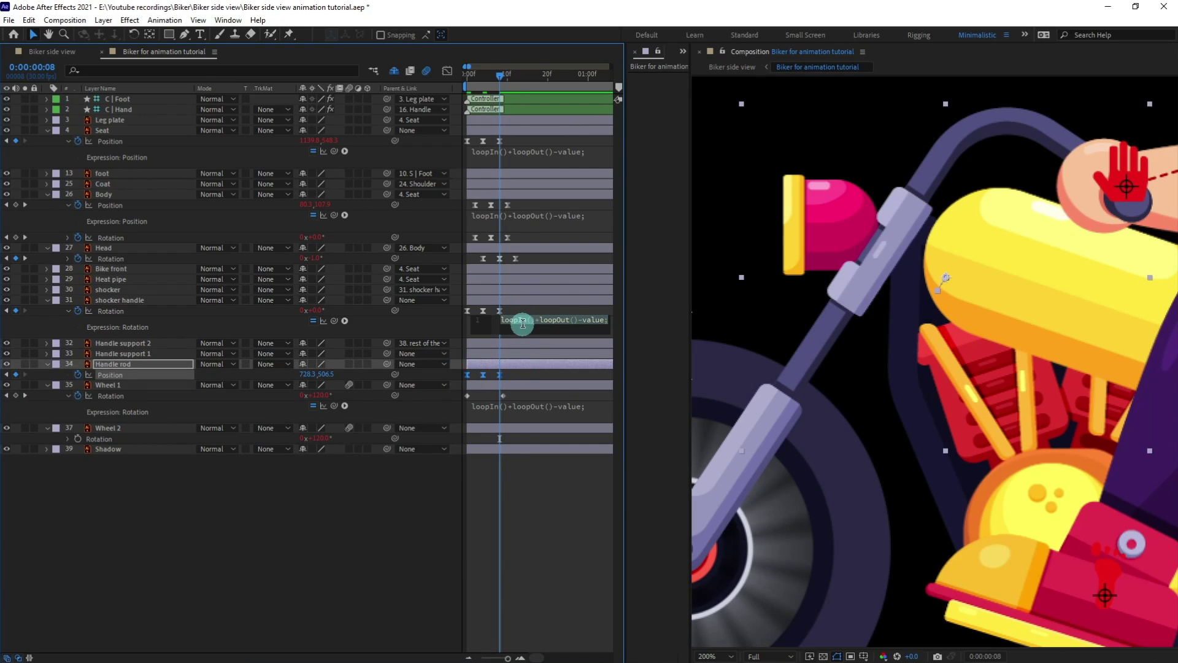
pyautogui.keyDown('alt'); pyautogui.click(78, 374); pyautogui.keyUp('alt')
pyautogui.hotkey('ctrl', 'v')
pyautogui.click(315, 543)
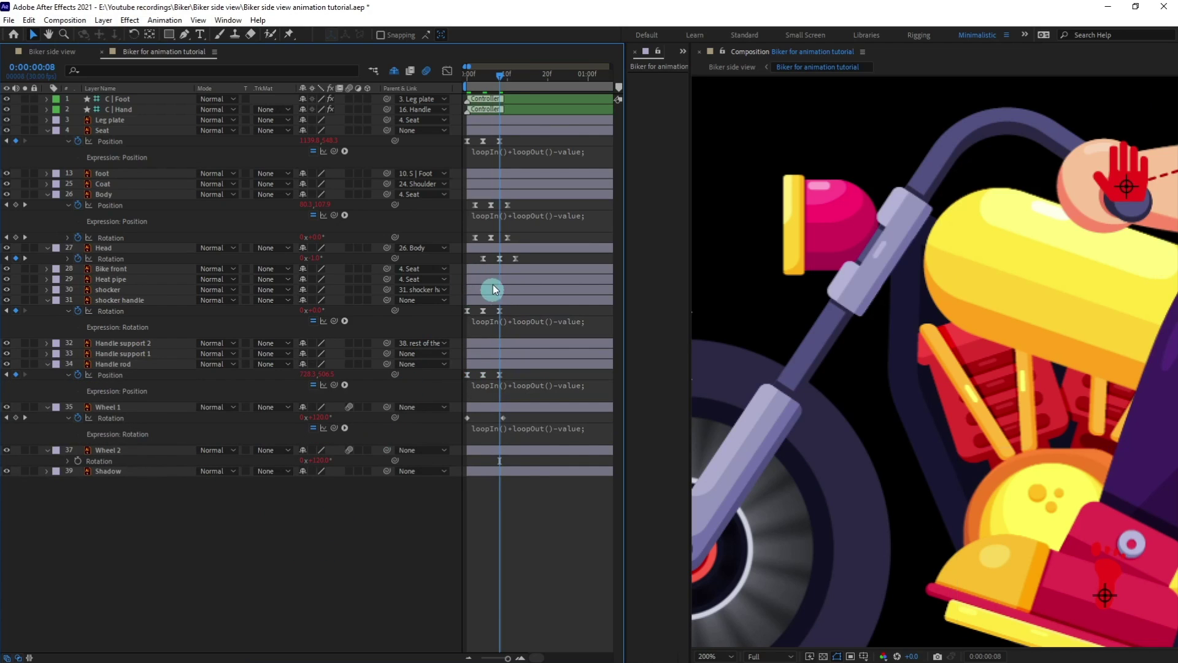
# Preview the ride from the first frame with the whole bike in view, and save the project.
pyautogui.moveTo(477, 82); pyautogui.dragTo(421, 79)
pyautogui.scroll(-2, 960, 266)
pyautogui.click(960, 266)
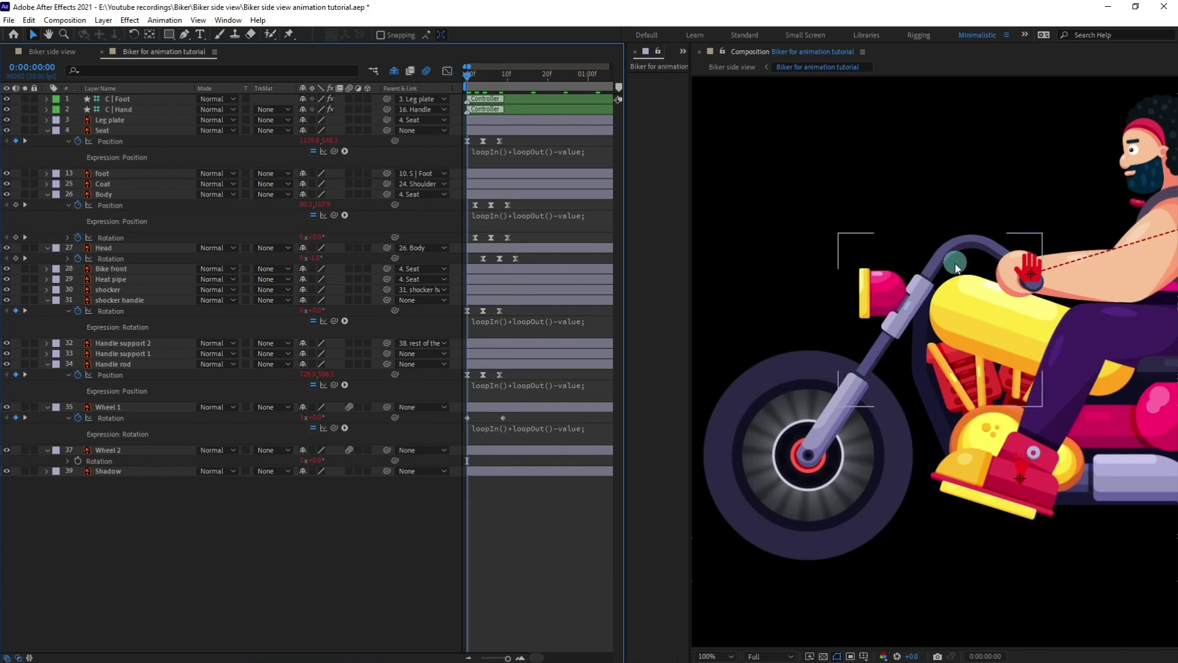
pyautogui.press(',')
pyautogui.press('space')
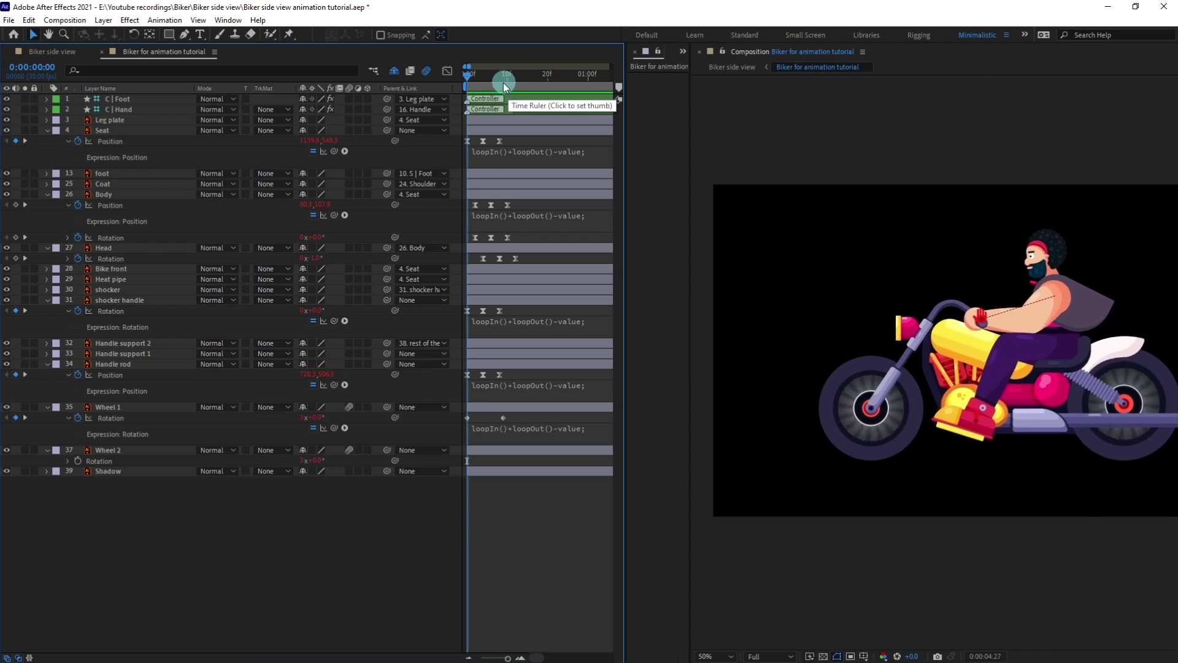
pyautogui.hotkey('ctrl', 's')
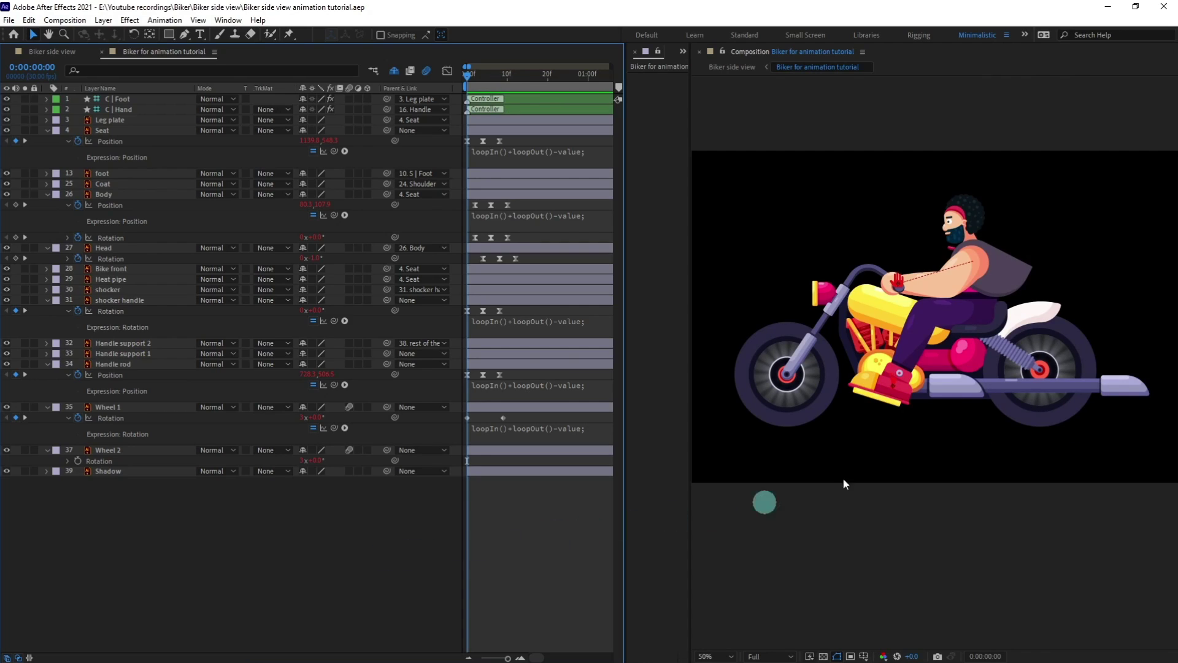
# Add a Rotation keyframe to the Coat and place it at 0:00:00:02.
pyautogui.click(1014, 280)
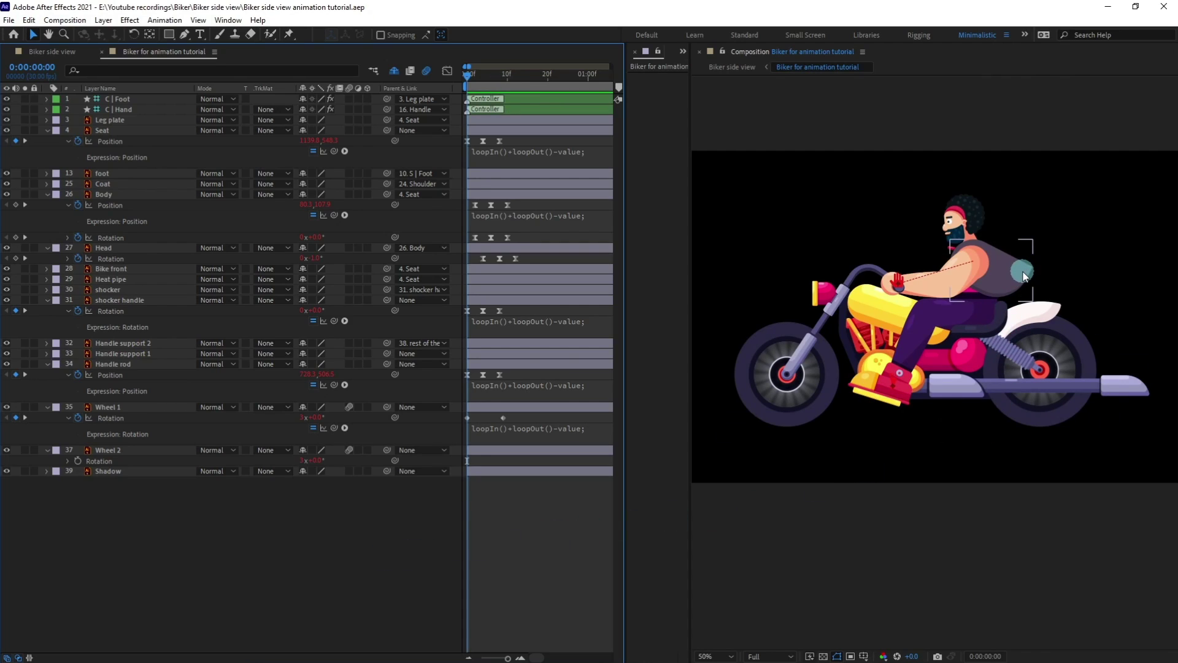
pyautogui.click(1024, 276)
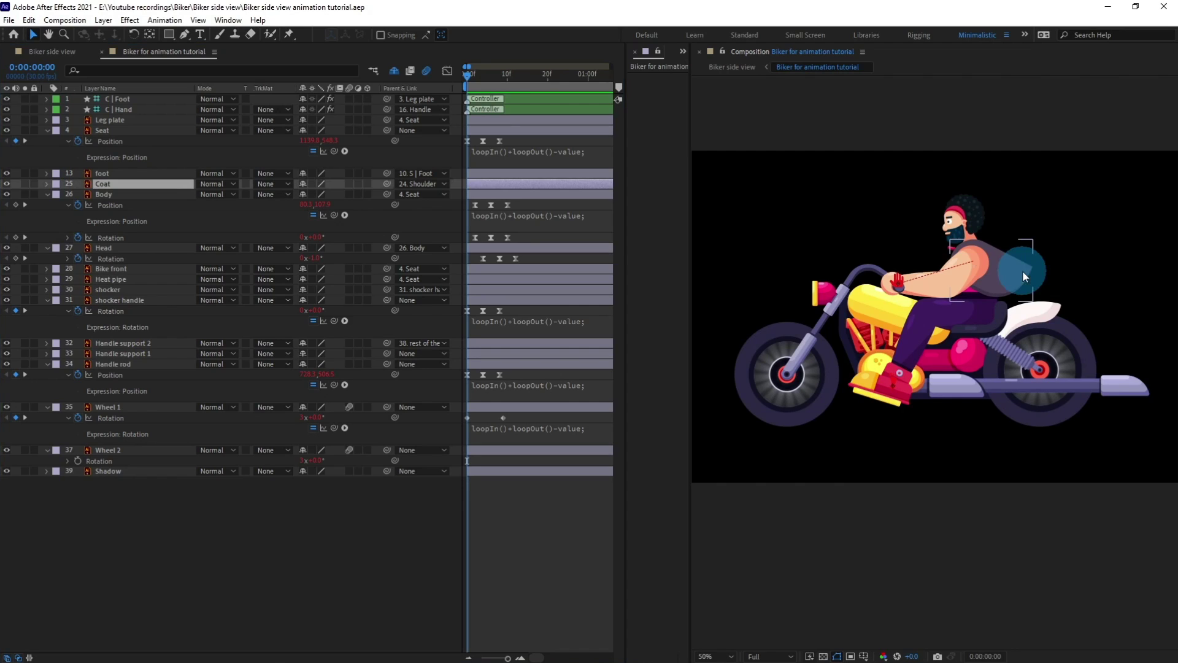
pyautogui.press('r')
pyautogui.click(78, 194)
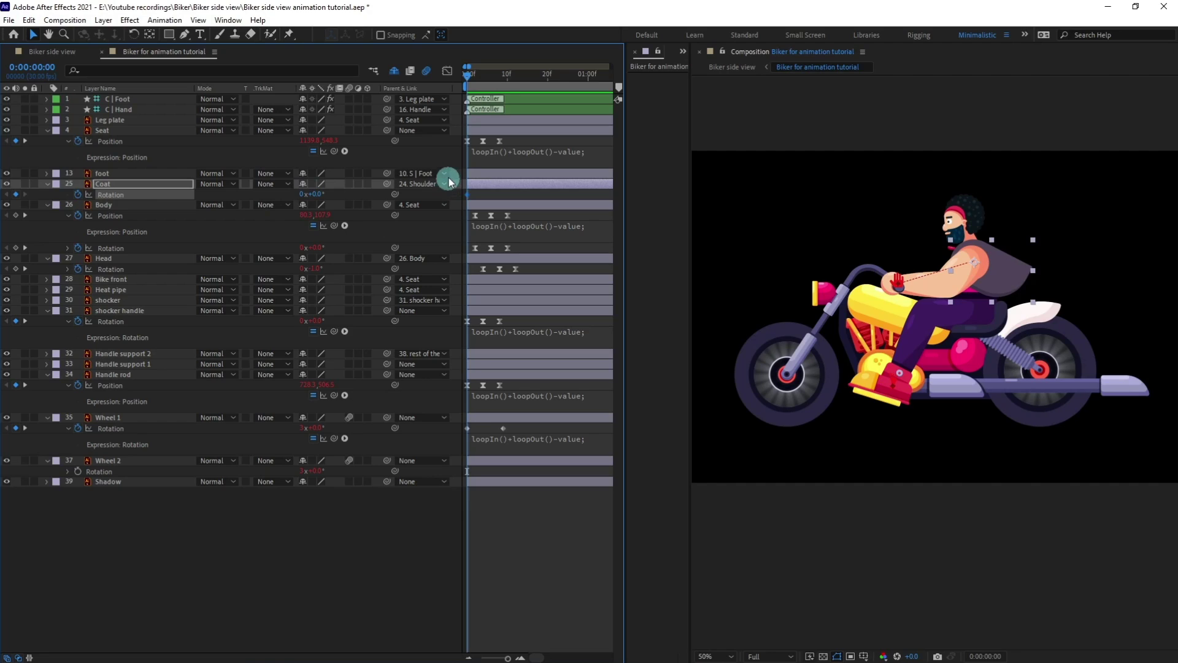
pyautogui.press('=')
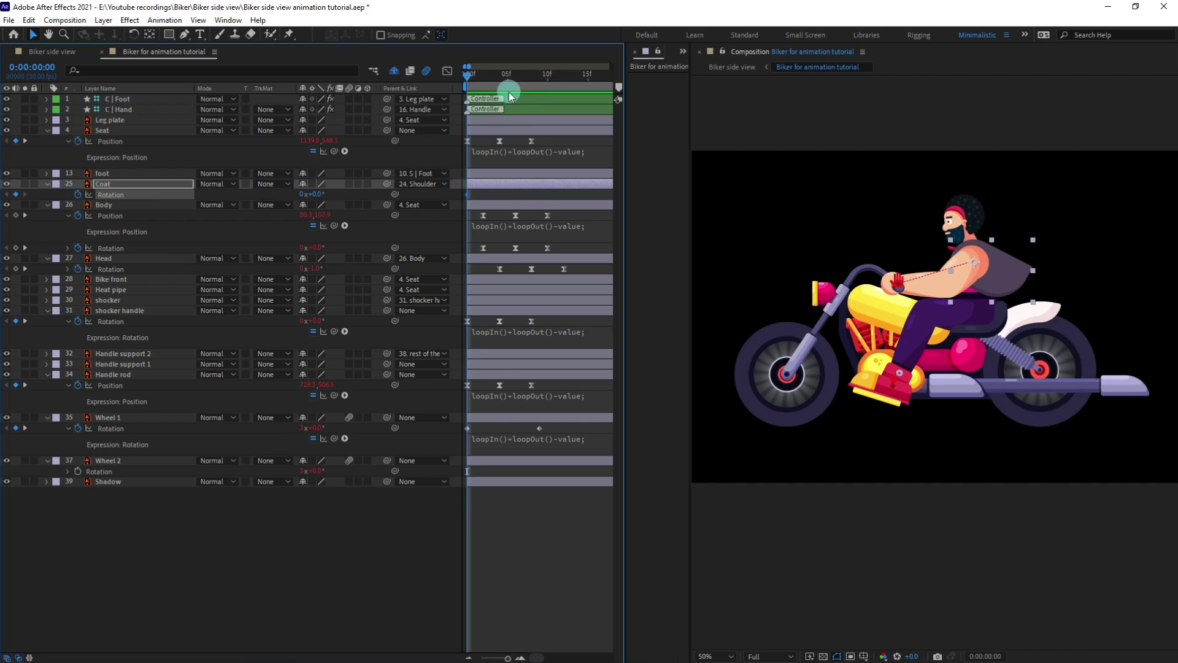
pyautogui.click(483, 77)
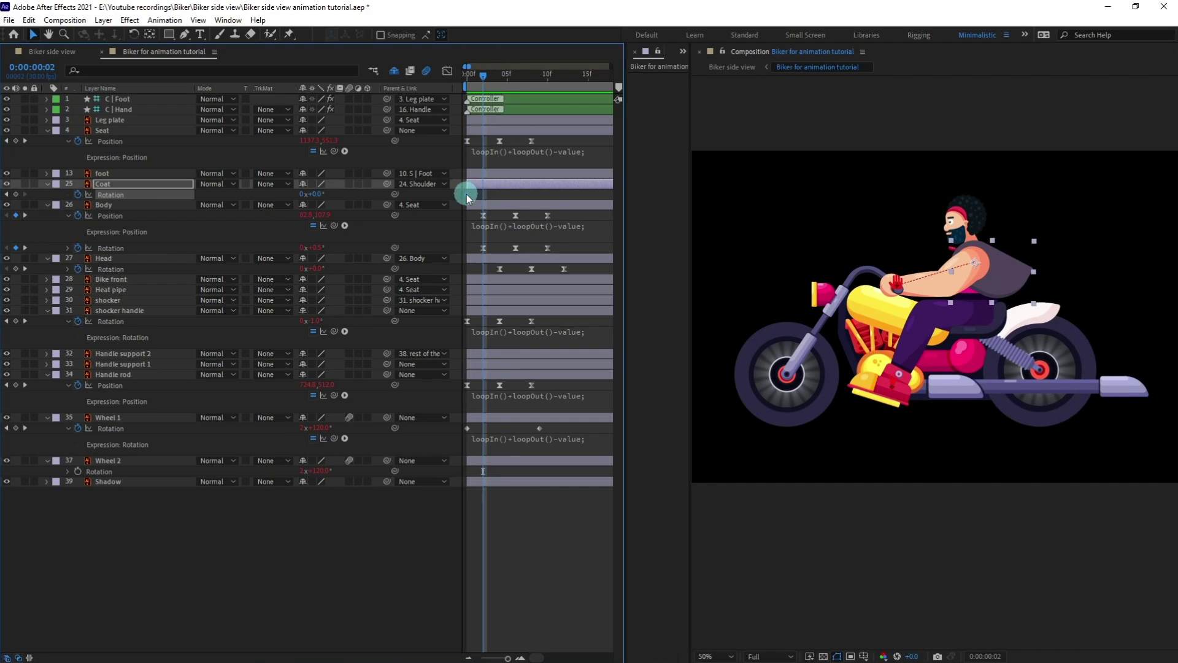
pyautogui.moveTo(467, 194); pyautogui.dragTo(484, 194)
# Set the Coat's Rotation to 8° on the keyframe at 0:00:00:02.
pyautogui.click(515, 75)
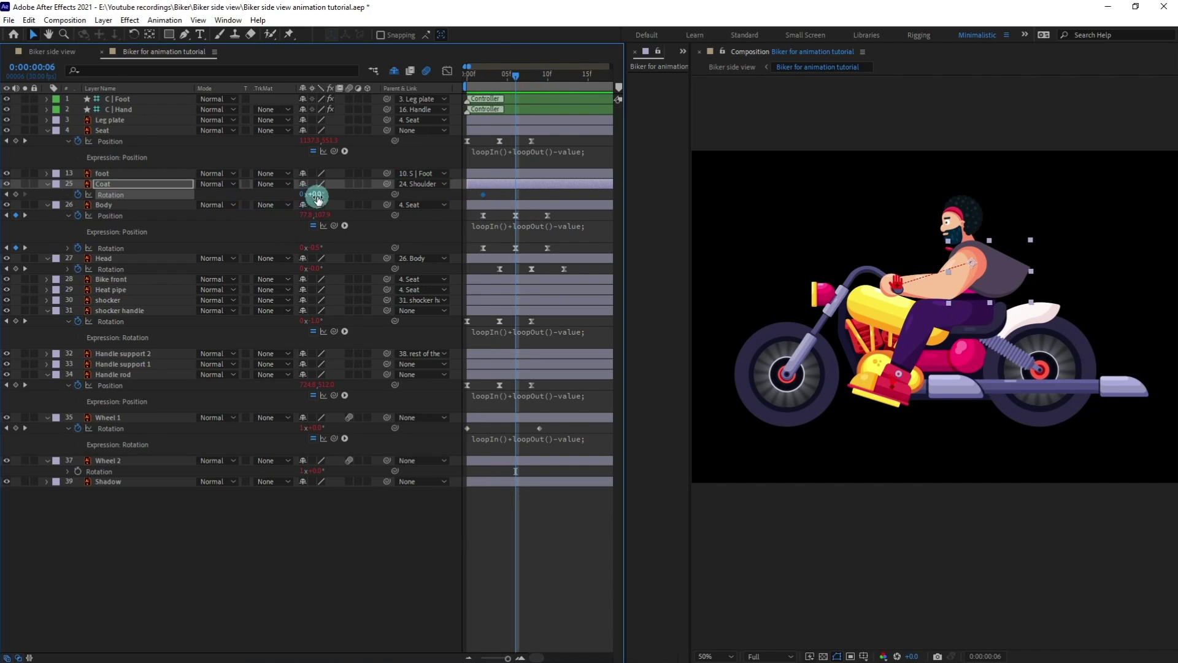
pyautogui.click(462, 184)
pyautogui.click(486, 83)
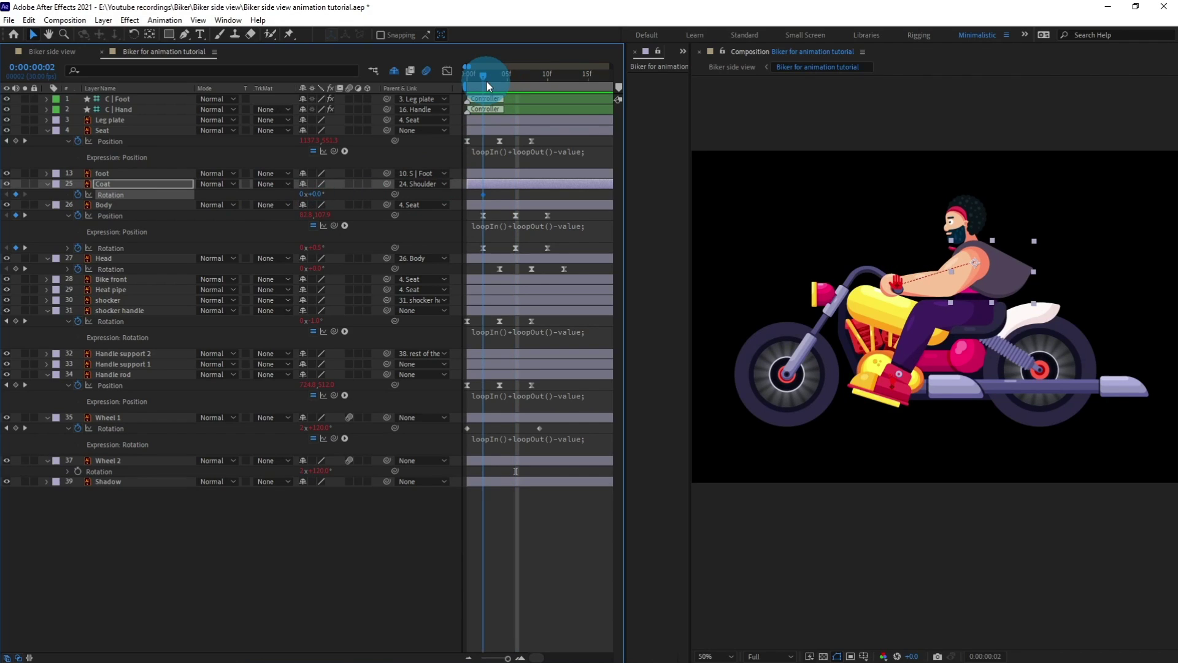
pyautogui.click(317, 195)
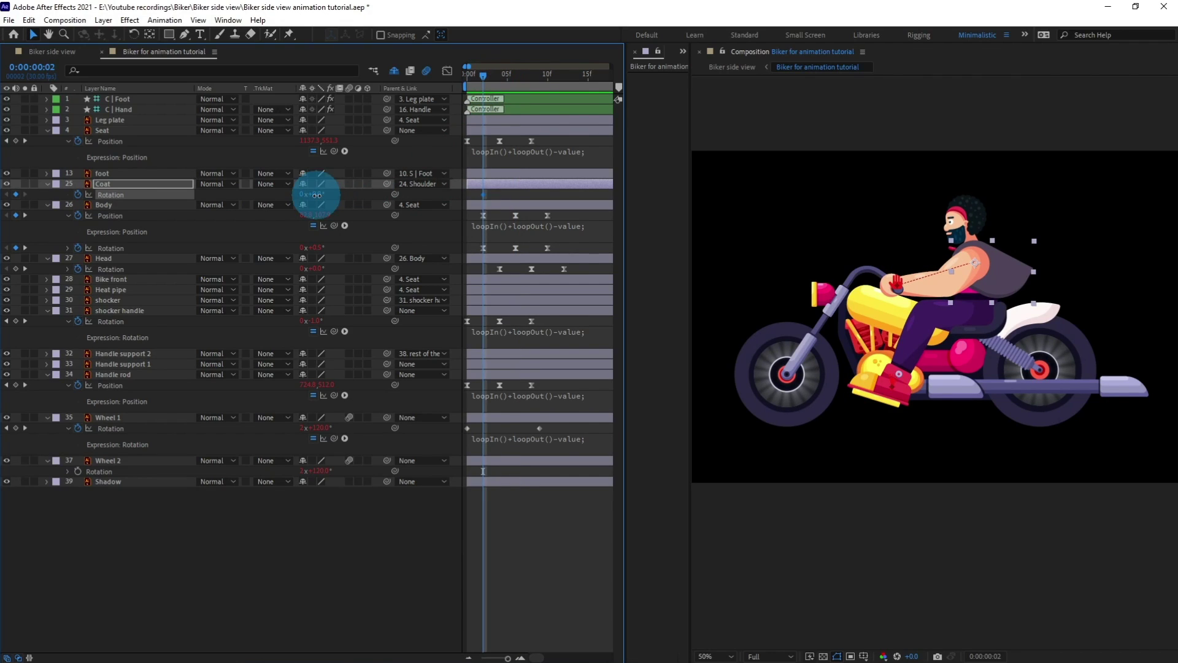
pyautogui.moveTo(319, 195); pyautogui.dragTo(320, 196)
pyautogui.click(314, 195)
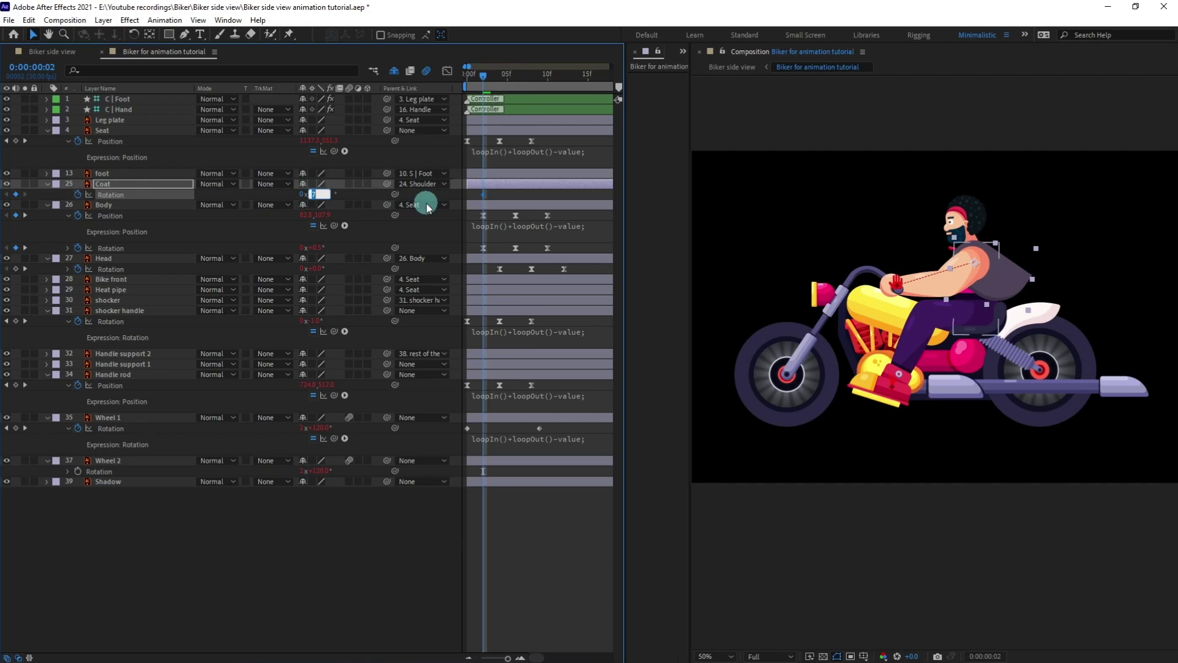
pyautogui.write('8')
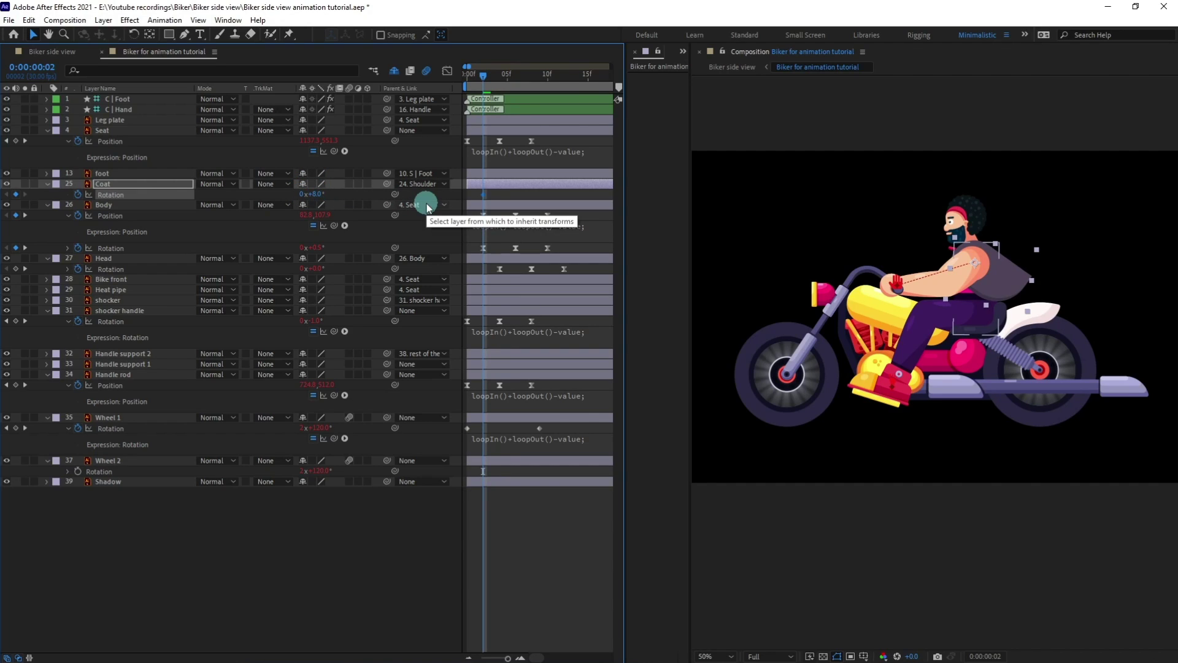
# Set the Coat's Rotation to -8° at 0:00:00:06 and copy the 8° keyframe to 0:00:00:10.
pyautogui.click(514, 83)
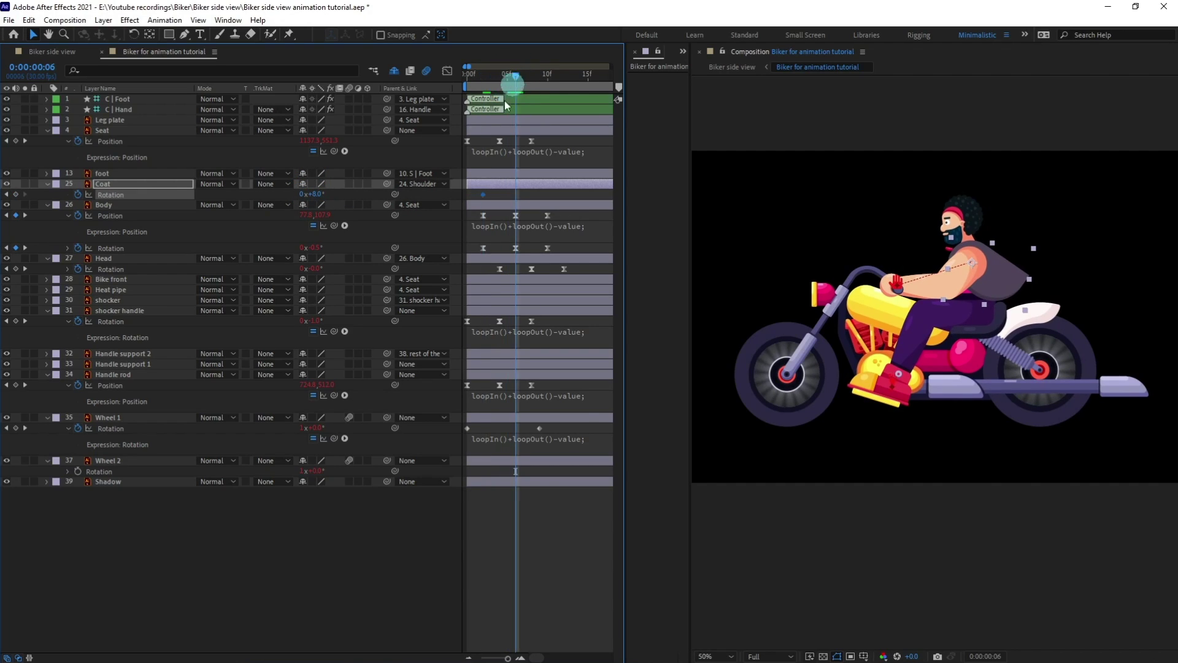
pyautogui.click(330, 199)
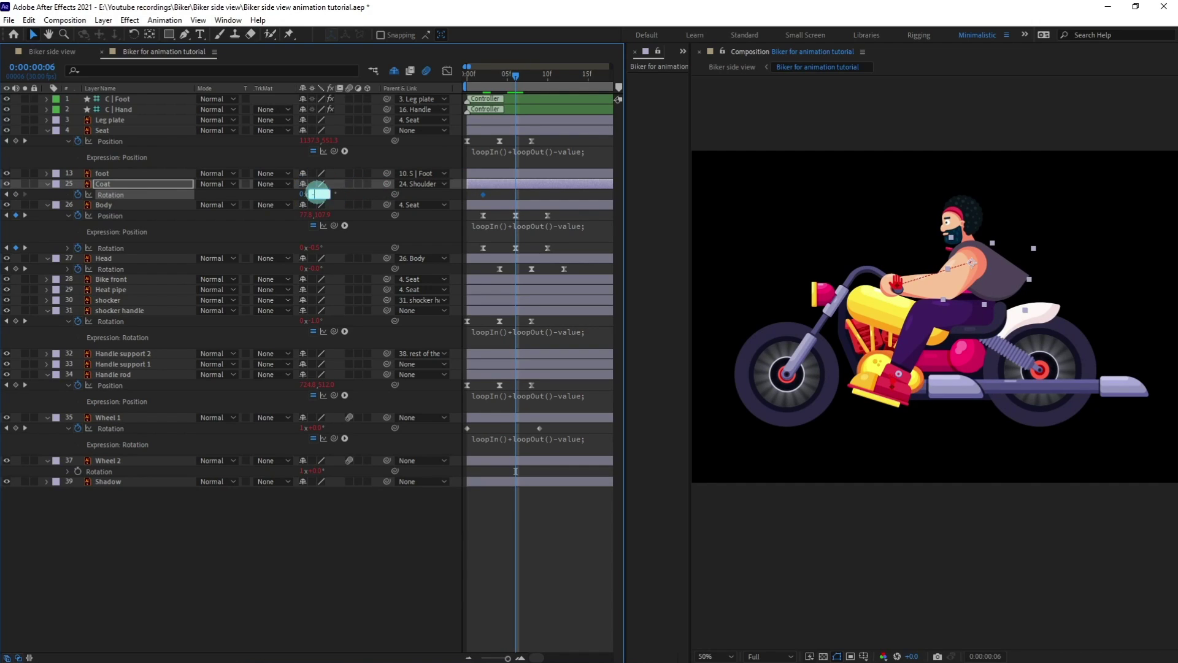
pyautogui.press('Return')
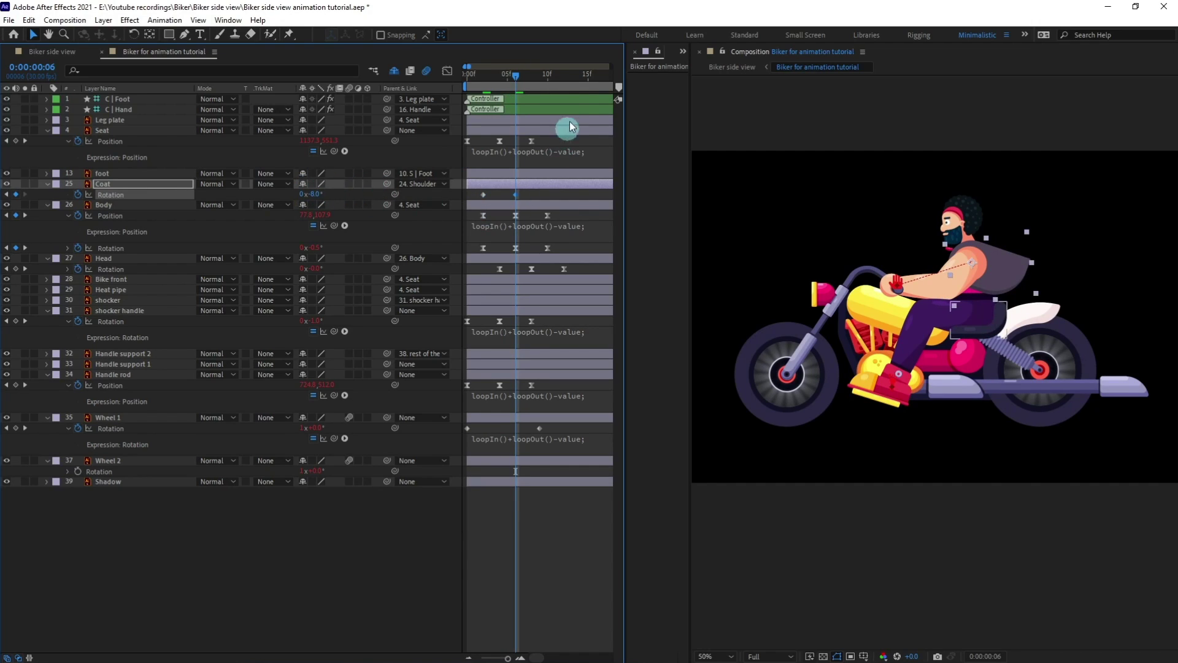
pyautogui.click(547, 82)
pyautogui.click(482, 195)
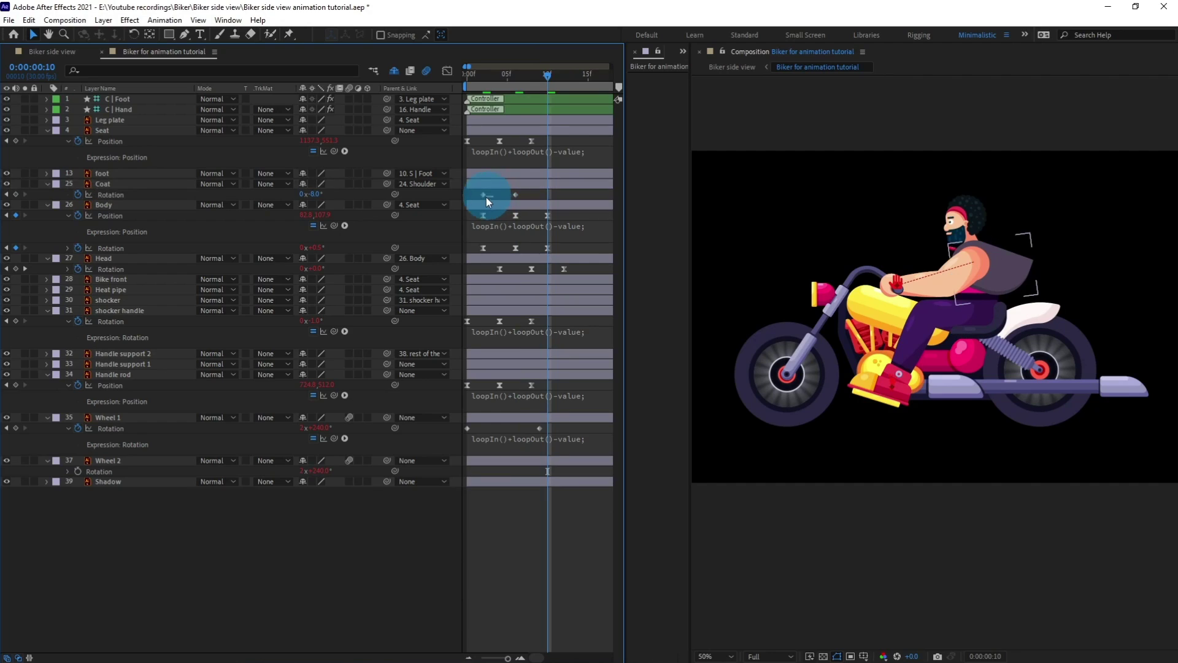
pyautogui.hotkey('ctrl', 'c')
pyautogui.hotkey('ctrl', 'v')
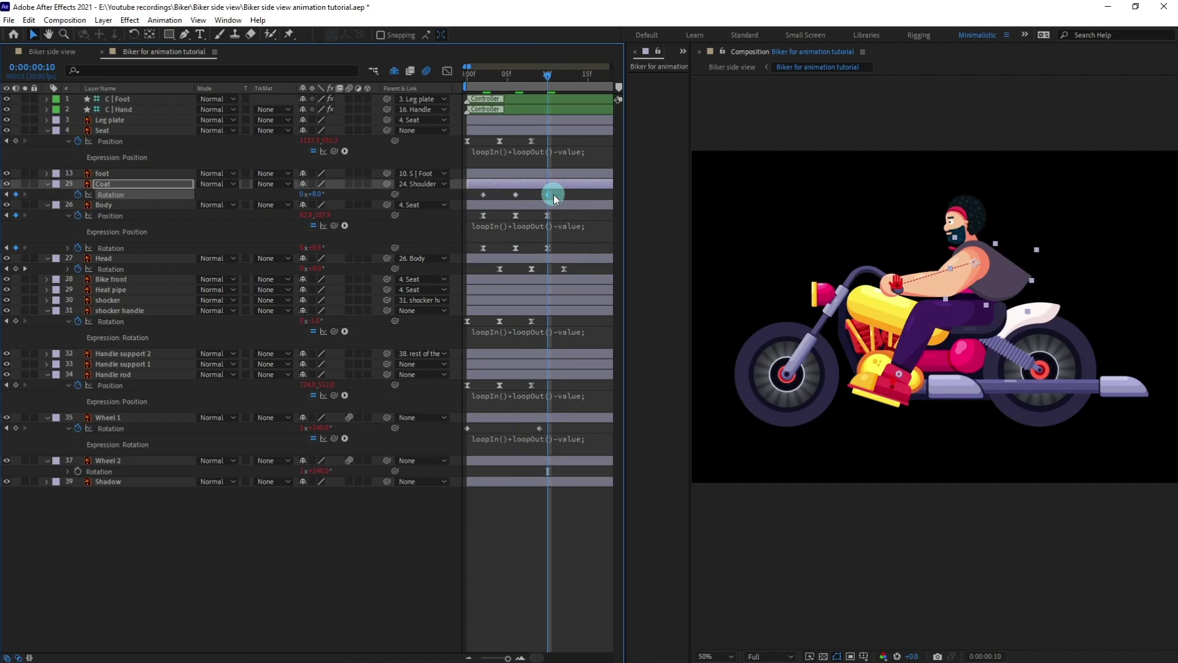
# Apply Easy Ease to the Coat's three Rotation keyframes and loop them with the expression loopIn()+loopOut()-value.
pyautogui.press('F9')
pyautogui.click(513, 225)
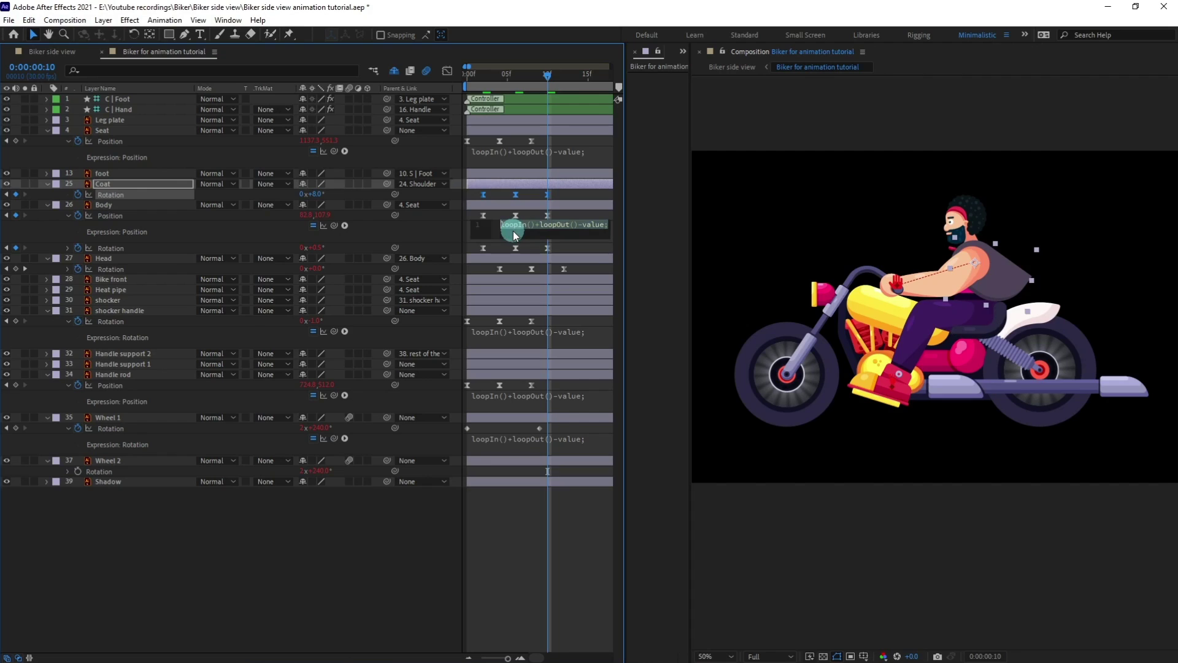
pyautogui.keyDown('alt'); pyautogui.click(77, 194); pyautogui.keyUp('alt')
pyautogui.hotkey('ctrl', 'v')
pyautogui.click(525, 273)
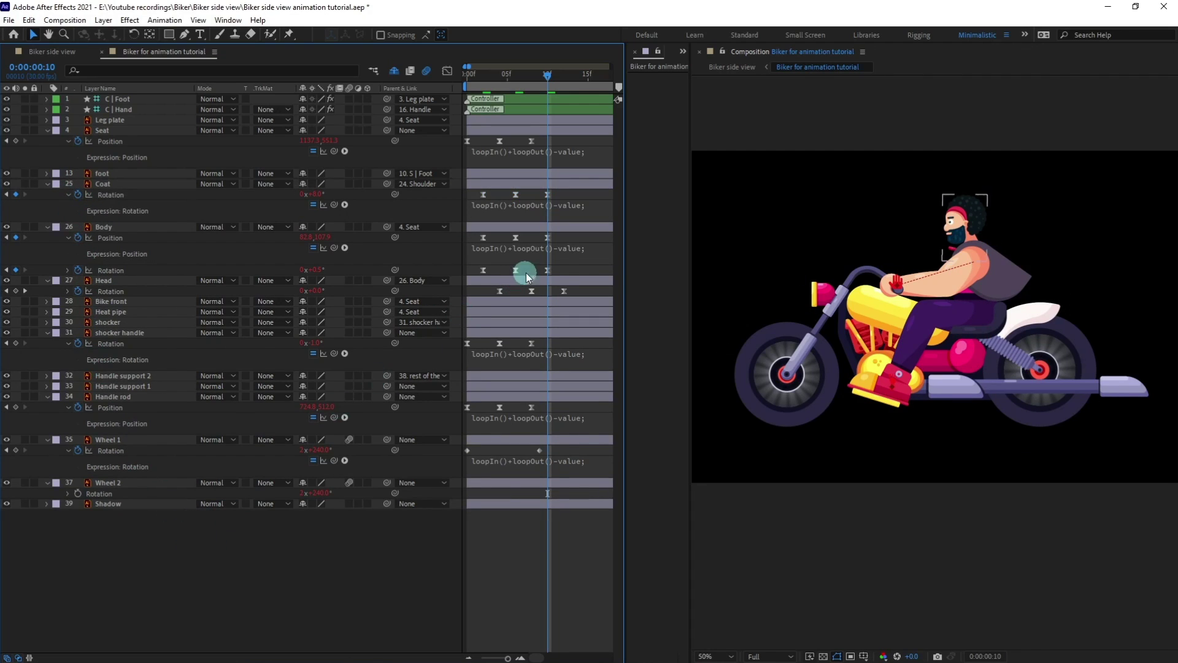
# Shift the Coat's Rotation keyframes two frames later to start at 0:00:00:04, and preview from the first frame.
pyautogui.moveTo(519, 201)
pyautogui.mouseDown()
pyautogui.moveTo(483, 197)
pyautogui.moveTo(504, 198)
pyautogui.mouseUp()
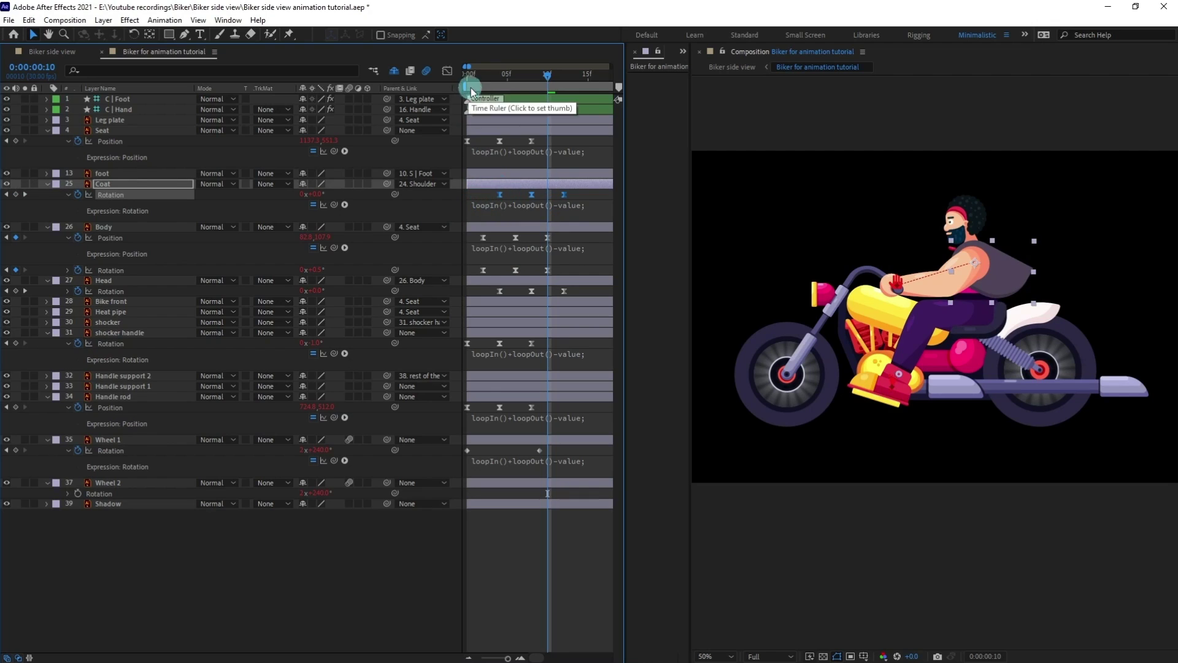
pyautogui.click(457, 79)
pyautogui.press('space')
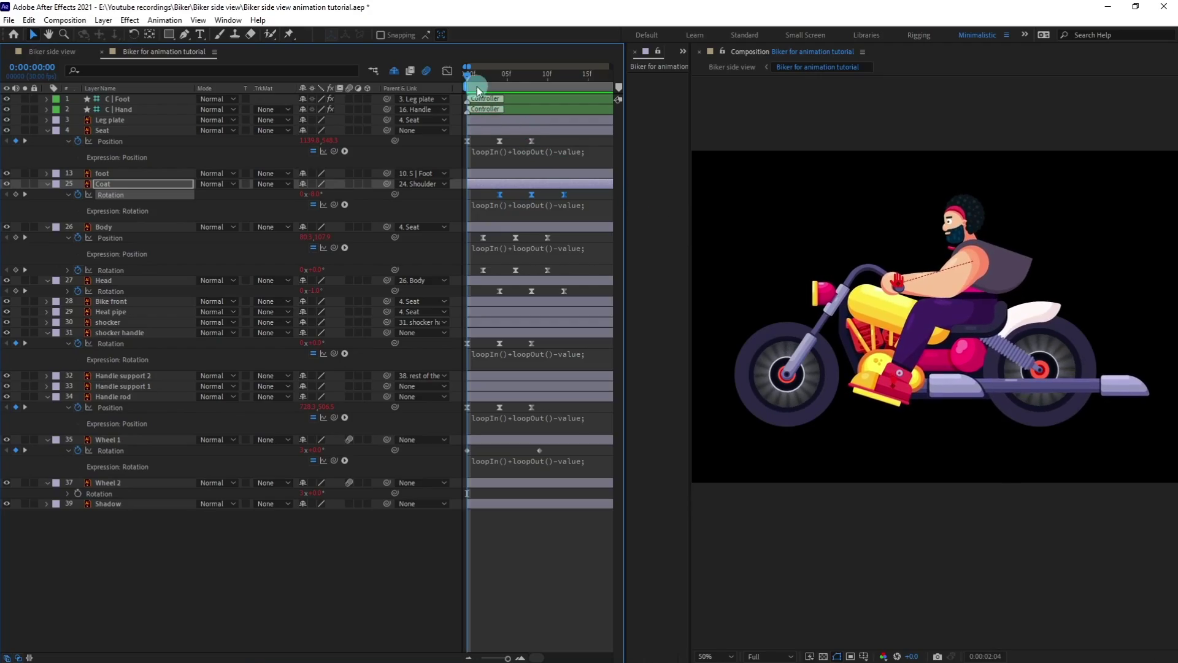
pyautogui.click(461, 75)
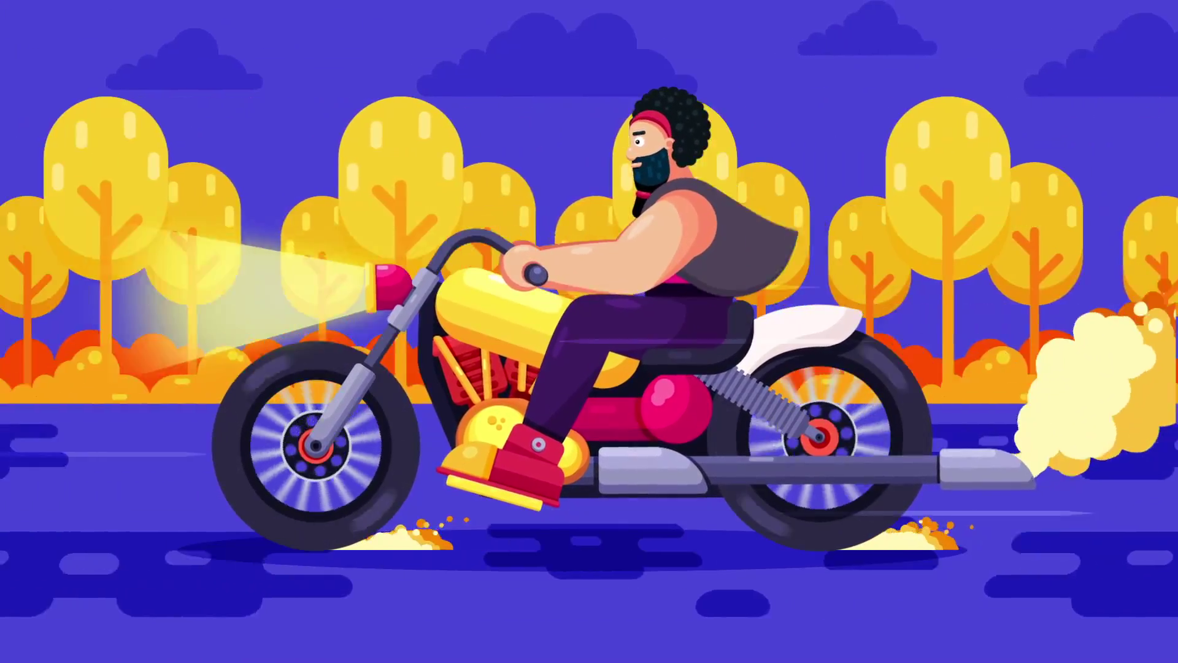